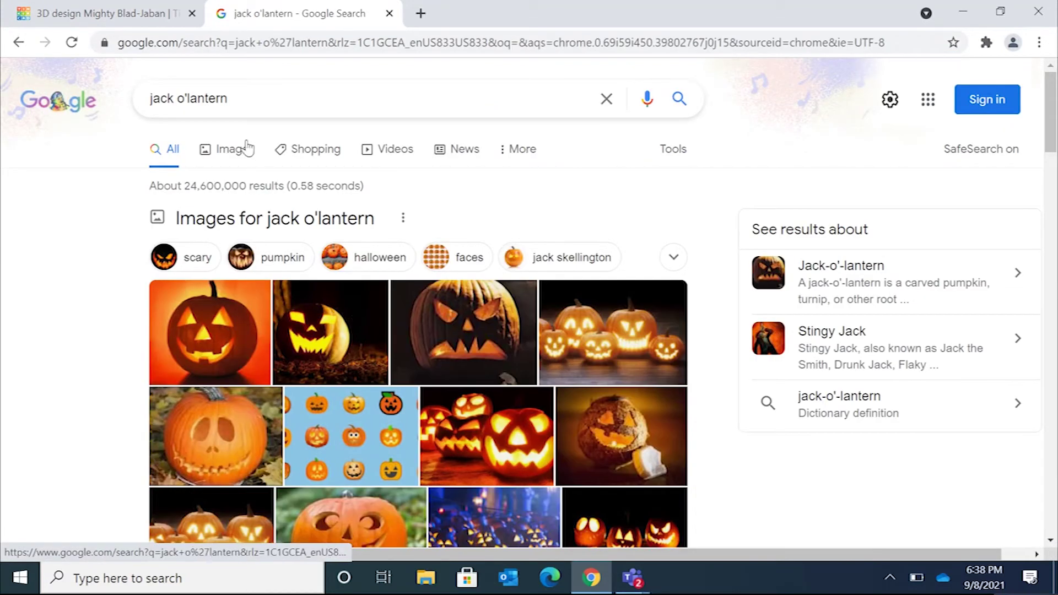
- Show the jack o'lantern image results narrowed to jack skellington and preview the carved orange pumpkin from ultimate-pumpkin-stencils.com
click(245, 148)
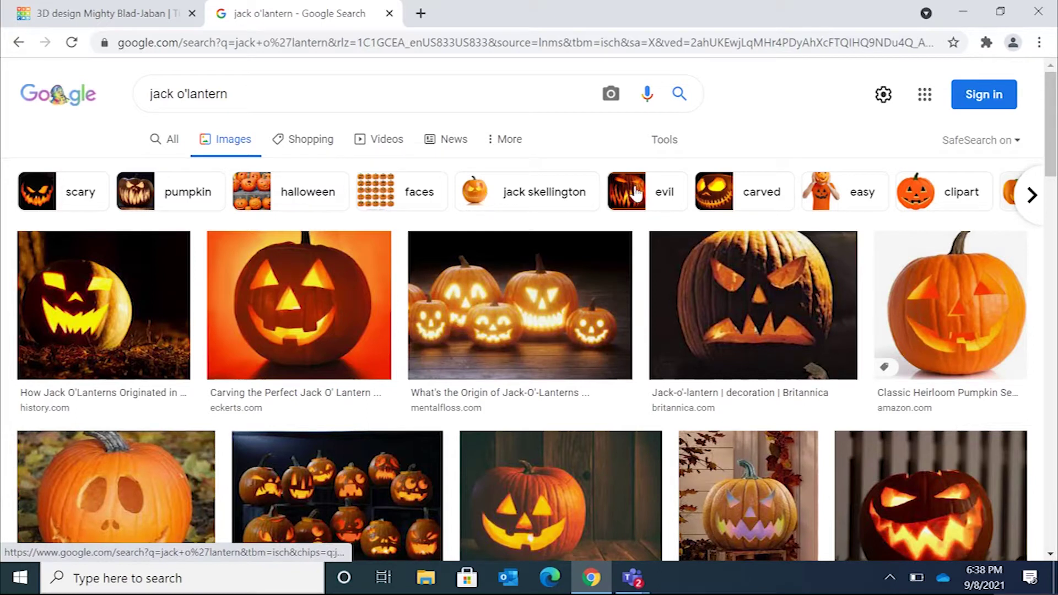
click(567, 193)
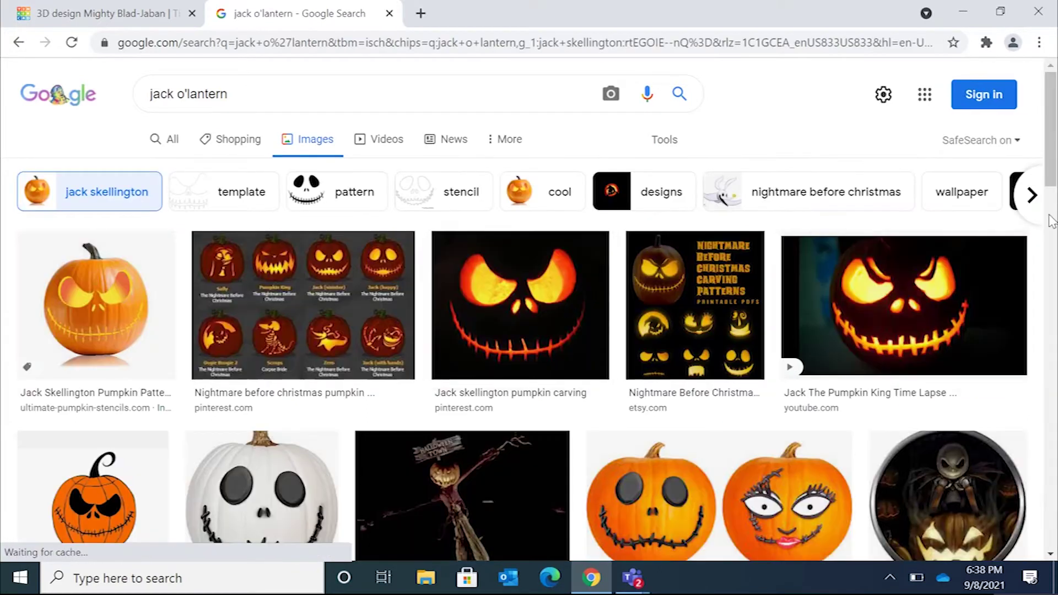
scroll(881, 221, down, 1)
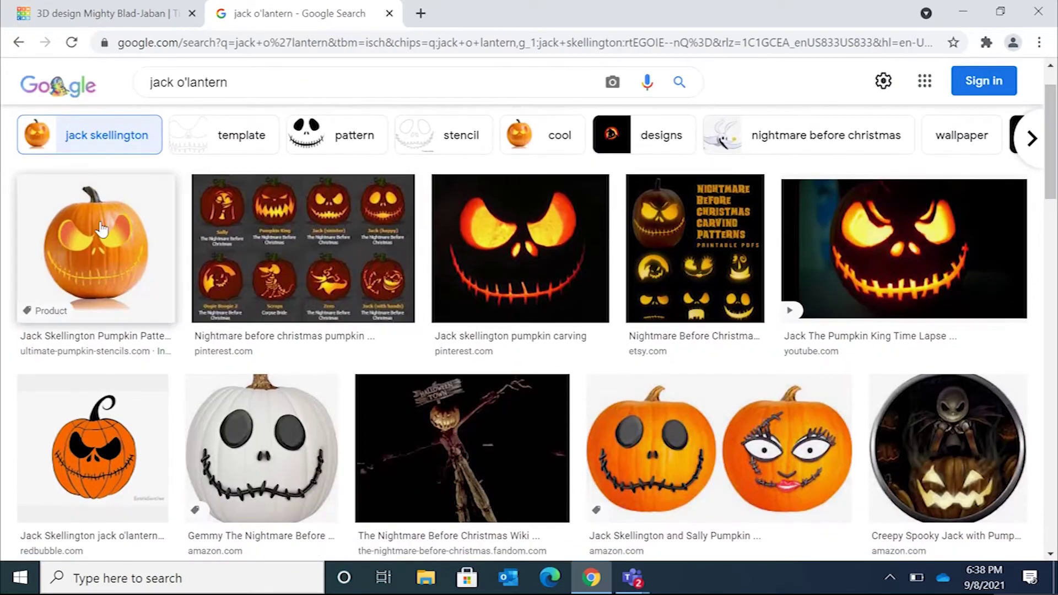
click(76, 245)
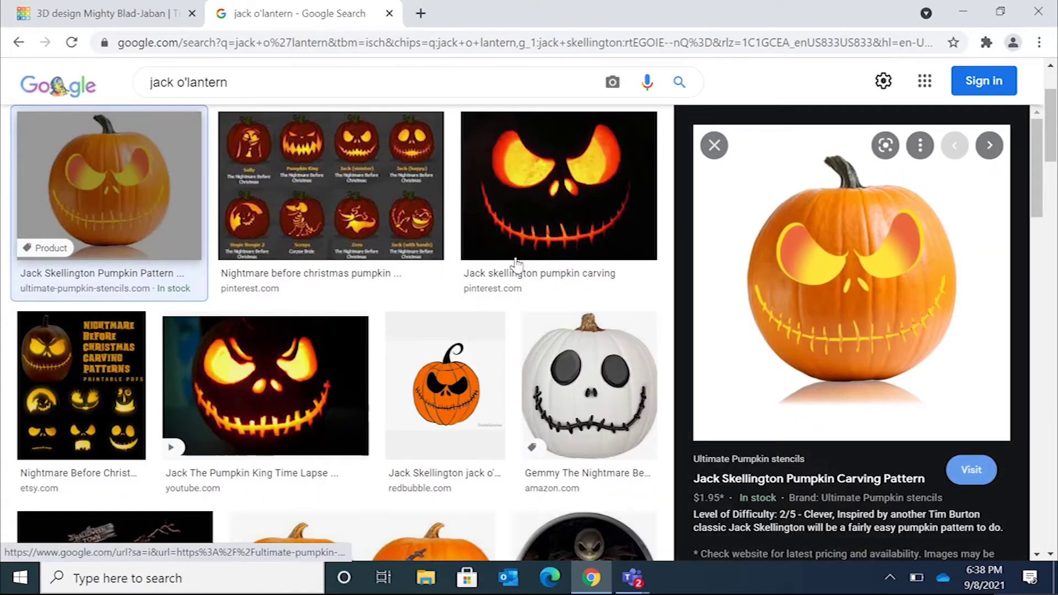
- Start saving the previewed pumpkin image and choose Documents > 2021_2022 > Period6 > Semester1 as the location
right_click(846, 192)
click(960, 312)
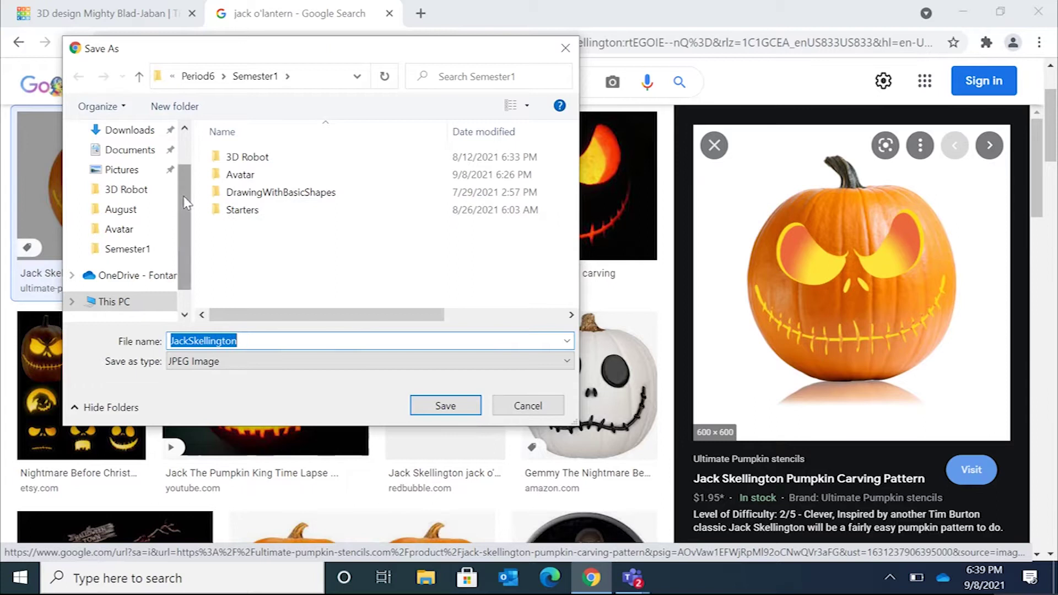
scroll(184, 197, up, 2)
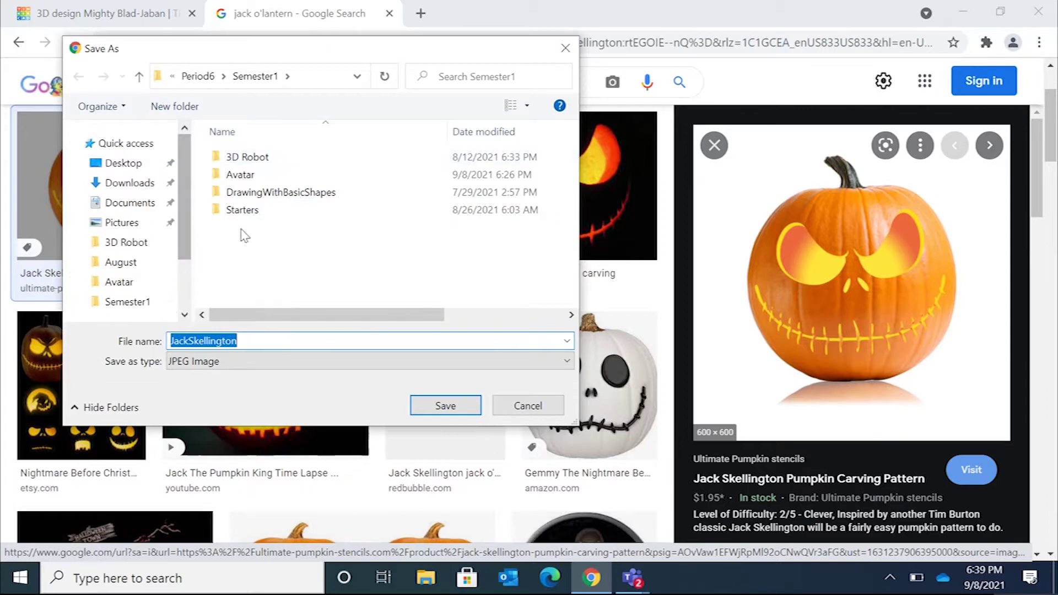
click(130, 203)
double_click(259, 193)
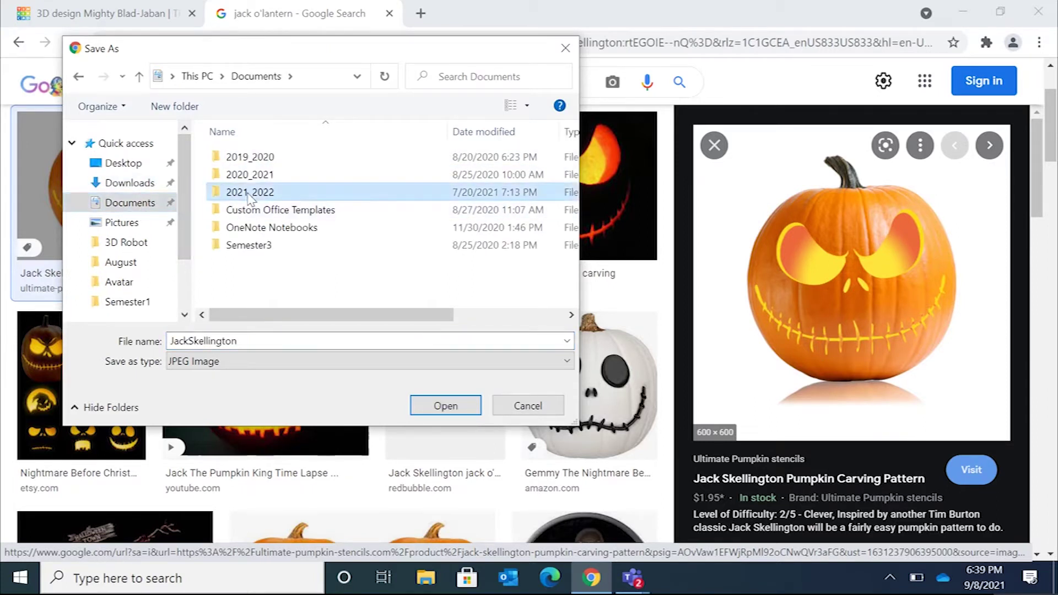
double_click(259, 251)
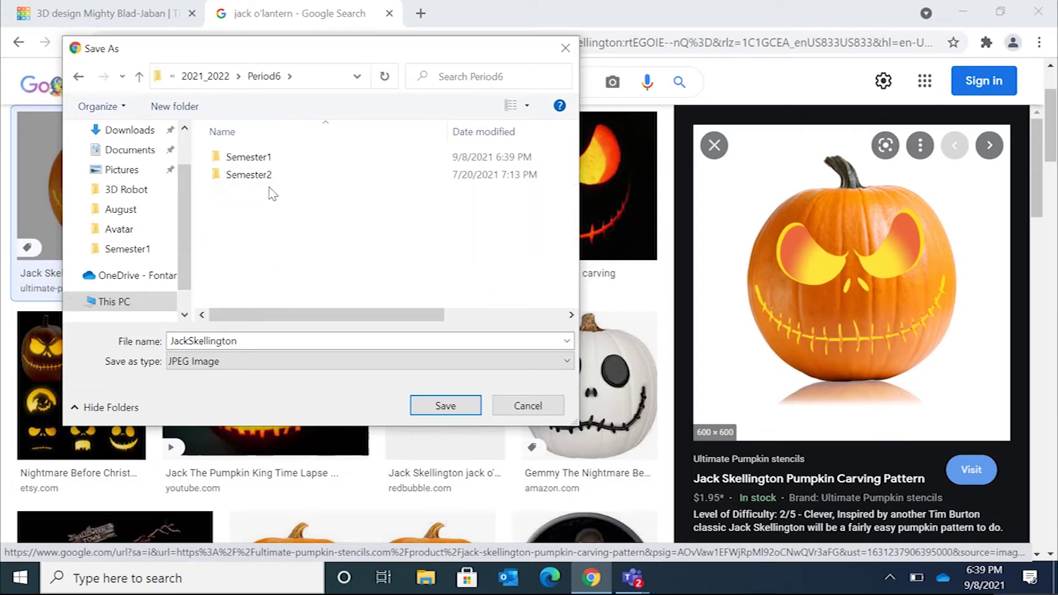
double_click(269, 161)
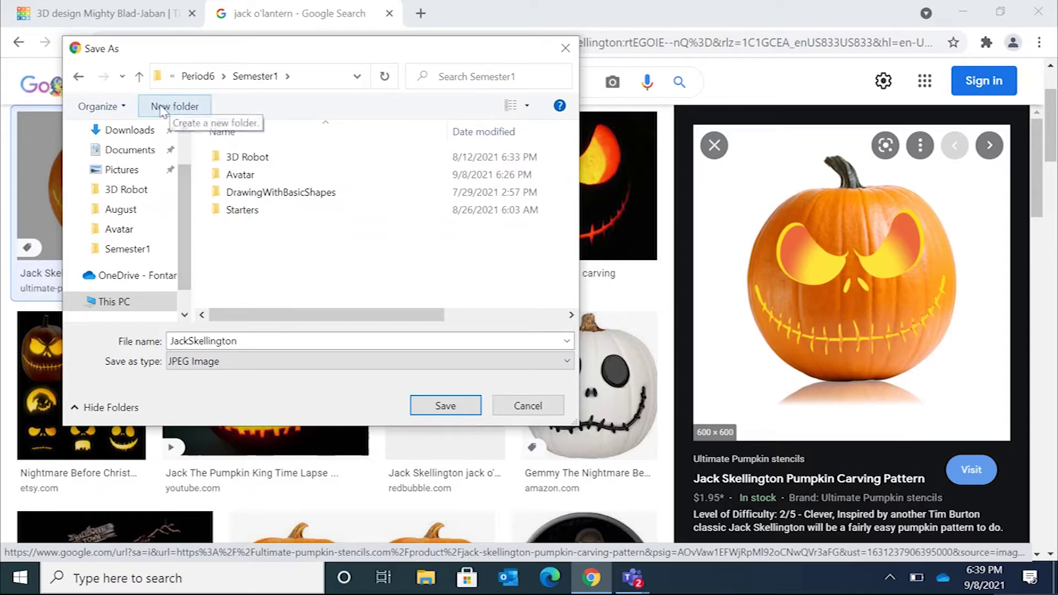
- Create a folder named Pumpkin, save the image in it as the JPEG JackSkellington, and close the image search
click(177, 107)
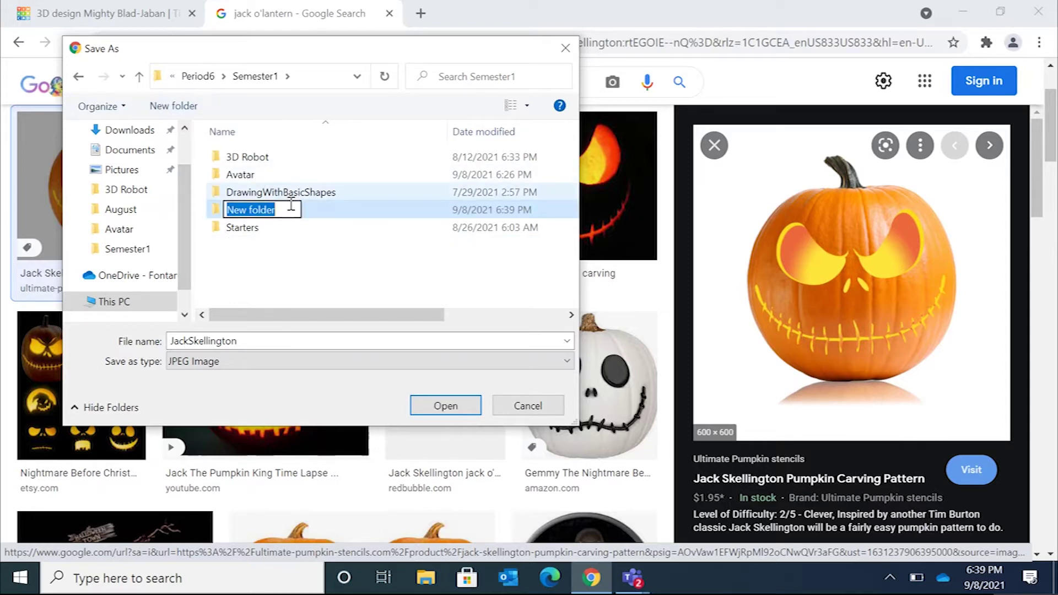
text(Pumpkin)
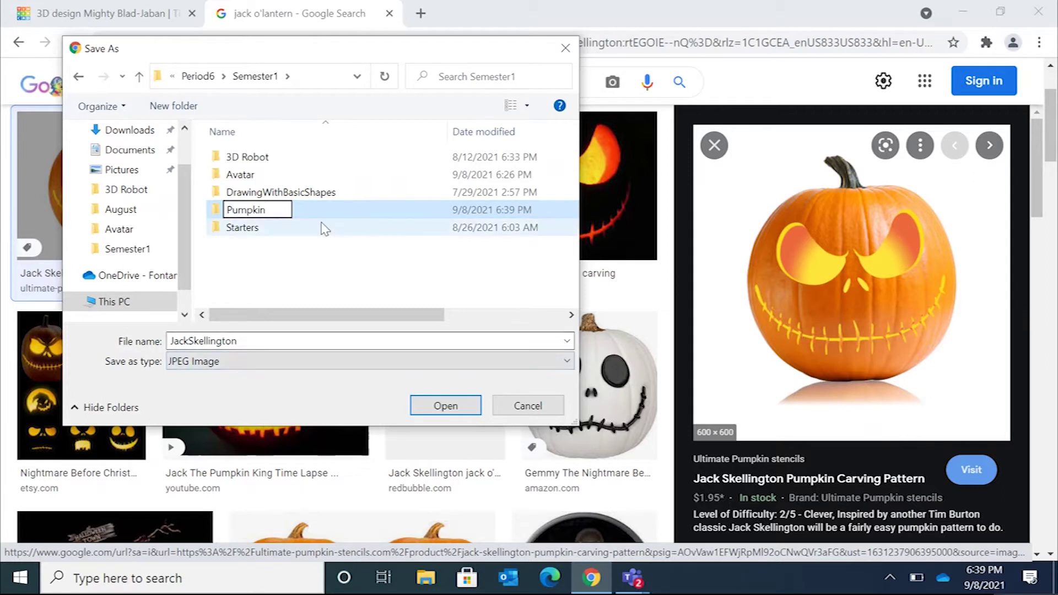
key(Return)
double_click(282, 212)
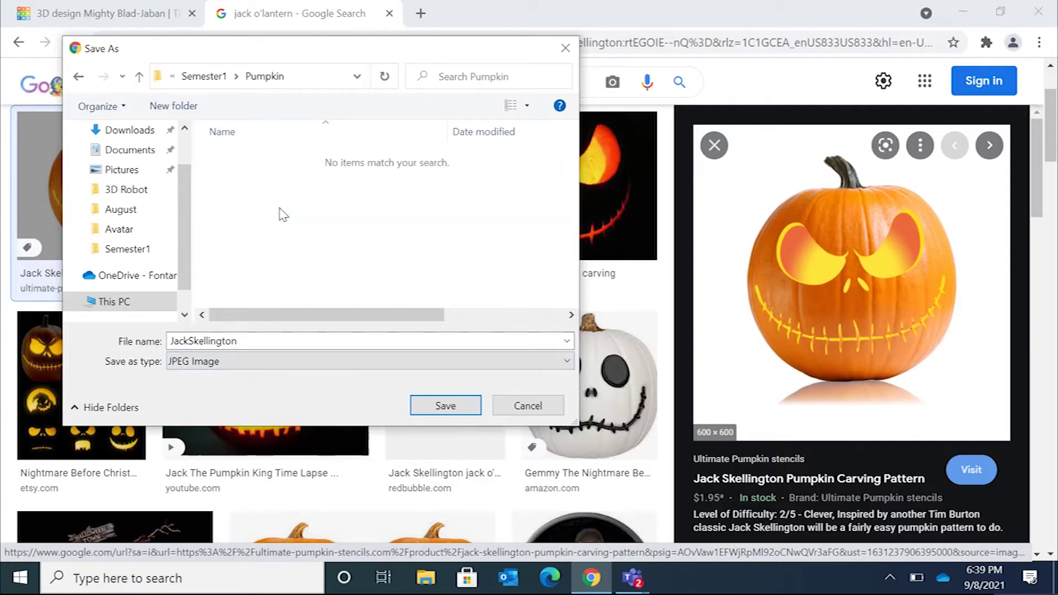
click(445, 406)
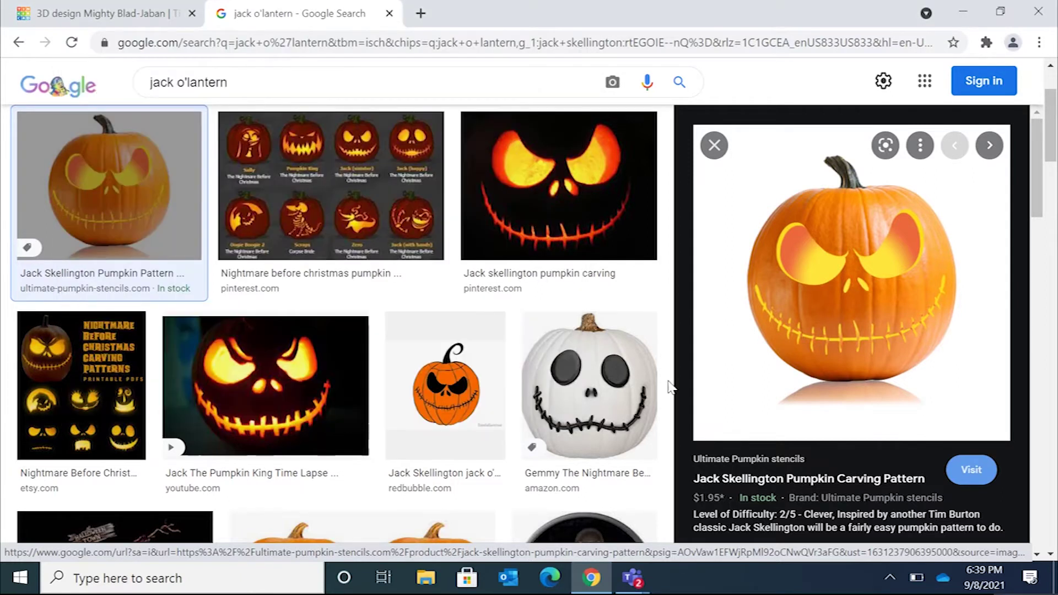
click(389, 13)
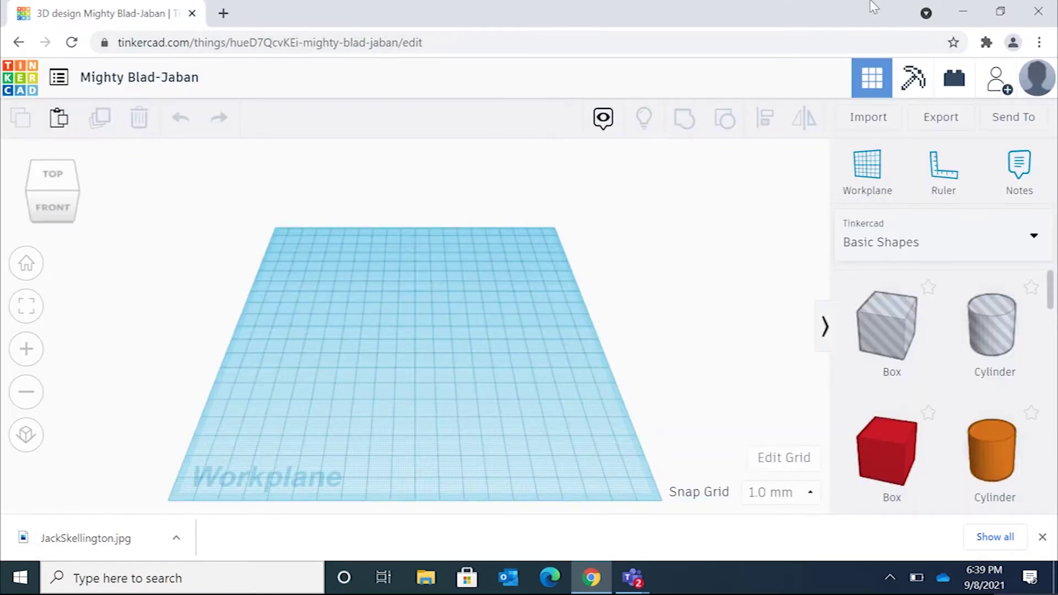
- In File Explorer, view the JackSkellington image from Documents > 2021_2022 > Period6 > Semester1 > Pumpkin, then return to the Tinkercad design
click(429, 576)
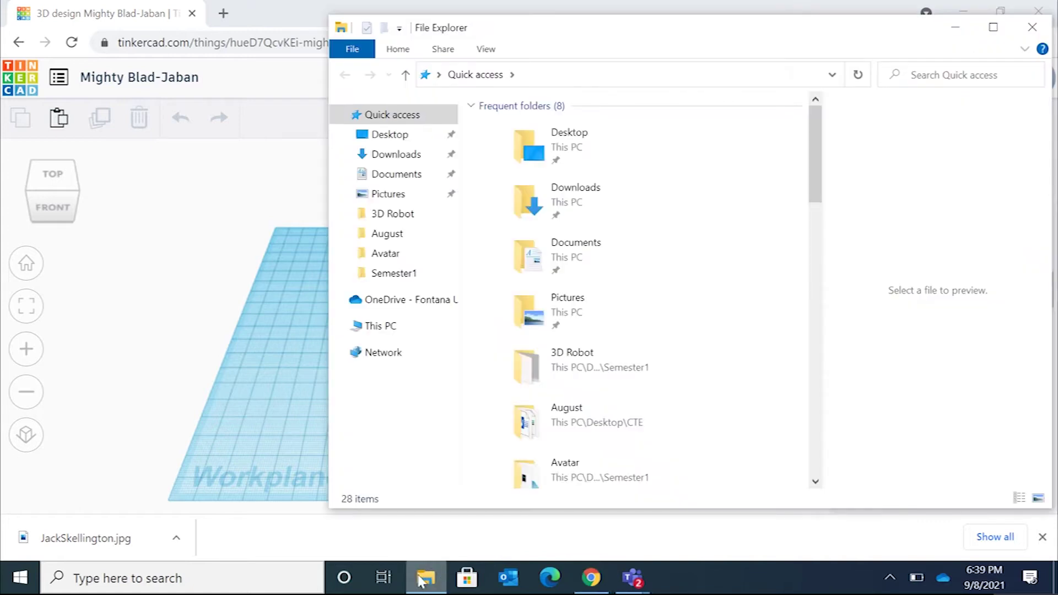
double_click(603, 247)
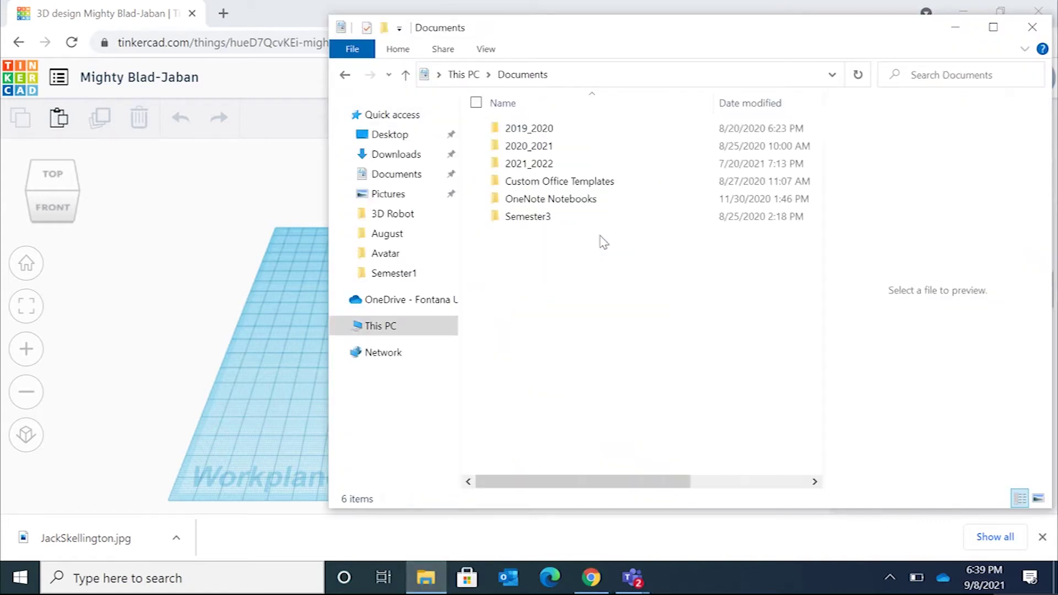
double_click(551, 163)
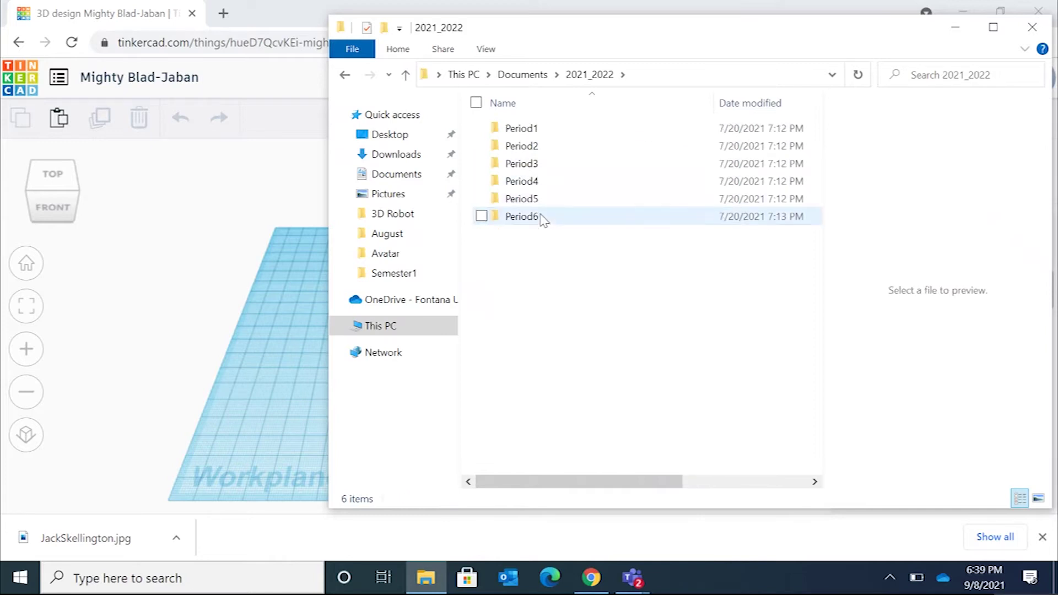
double_click(543, 216)
double_click(543, 132)
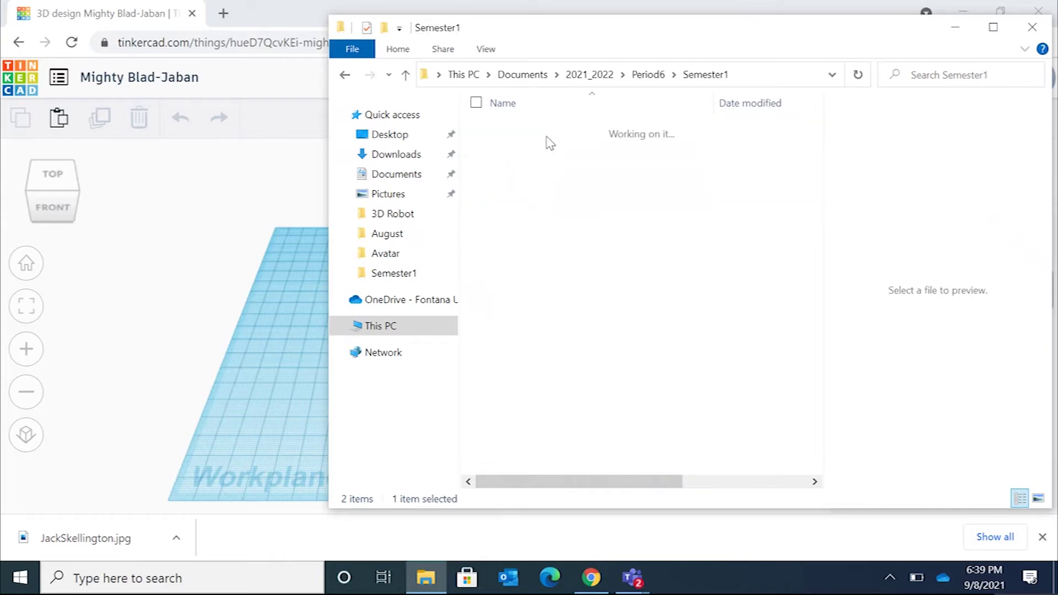
double_click(547, 181)
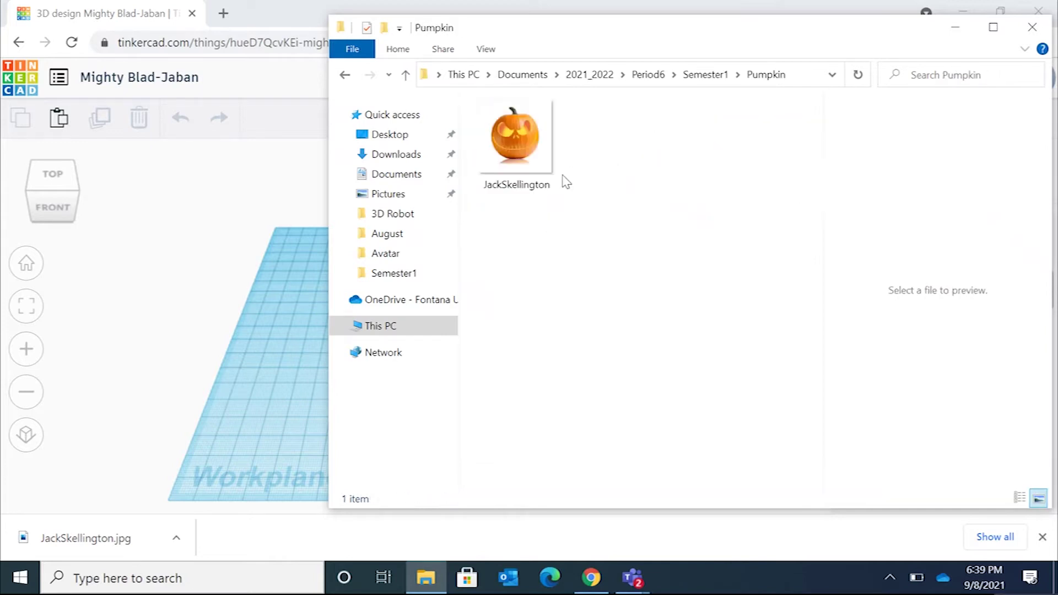
click(538, 153)
double_click(550, 137)
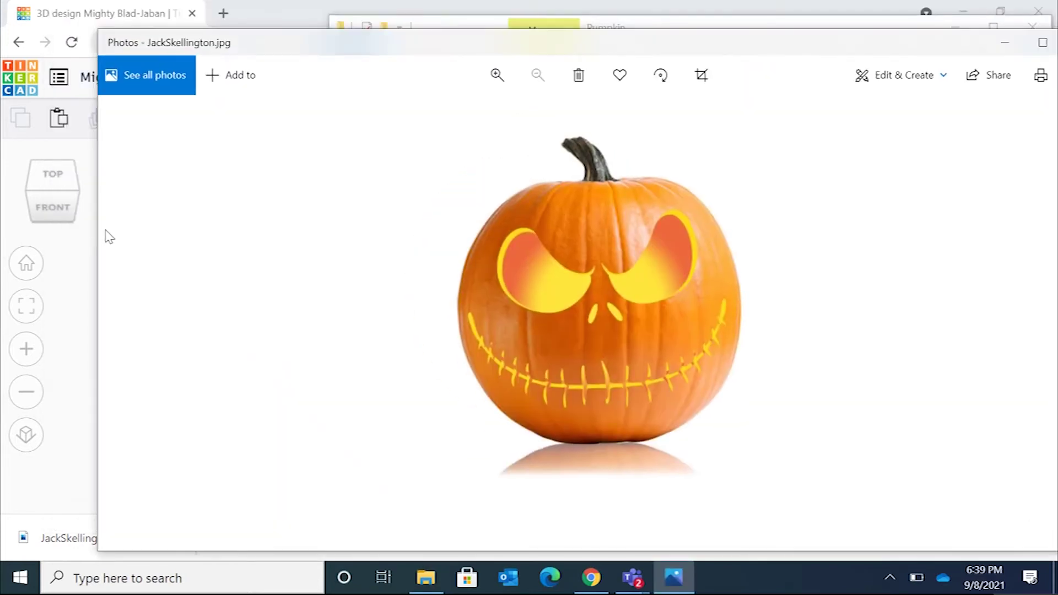
drag(114, 232, 584, 212)
click(269, 15)
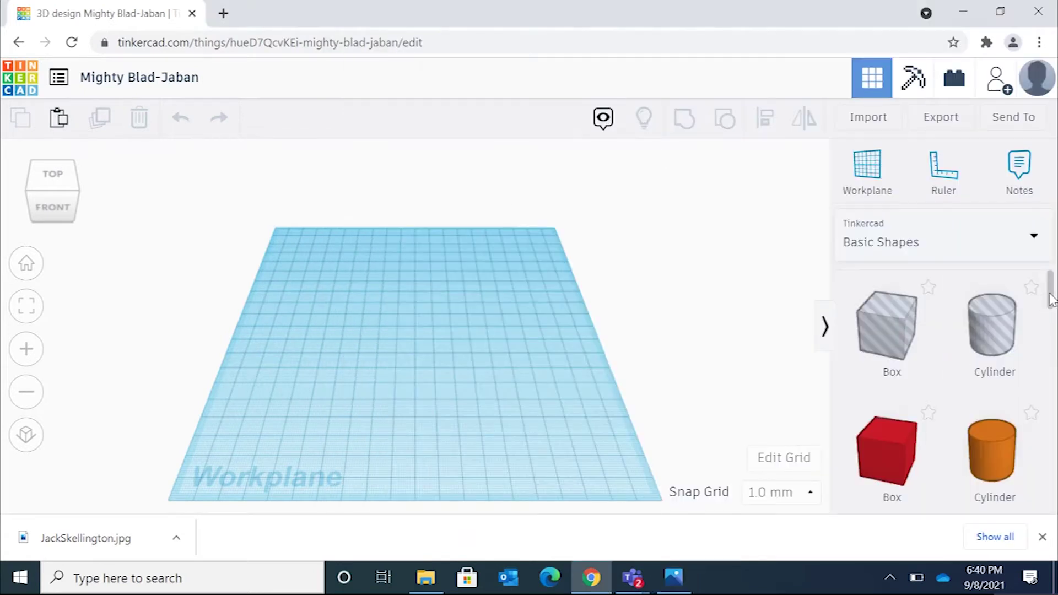
- Switch the shape collection from Basic Shapes to Characters
mouse_move(1049, 302)
mouse_down()
mouse_move(1047, 529)
mouse_move(1030, 366)
mouse_move(1048, 278)
mouse_up()
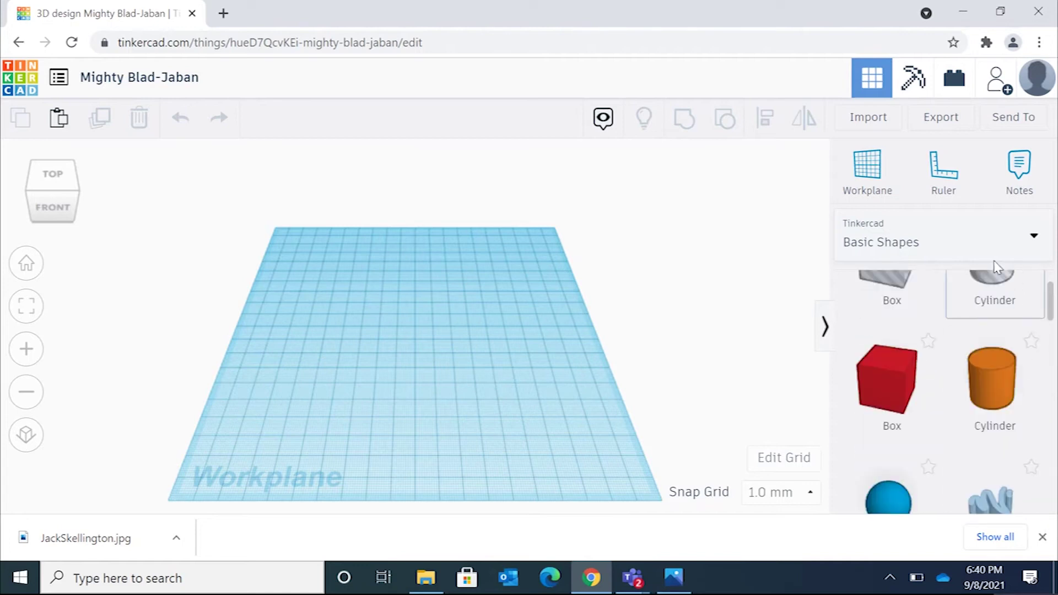
click(980, 240)
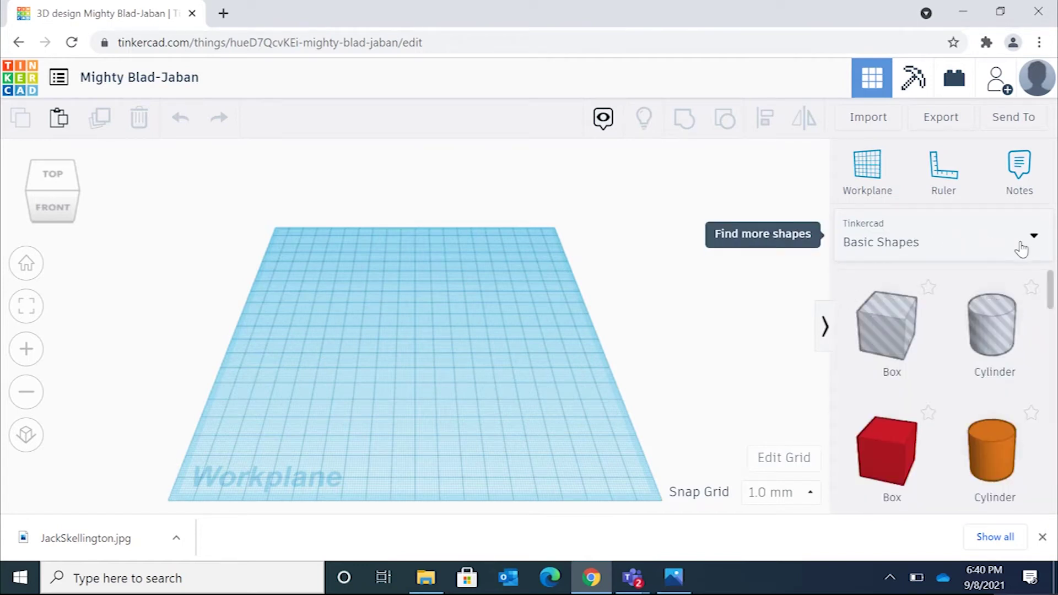
click(1027, 245)
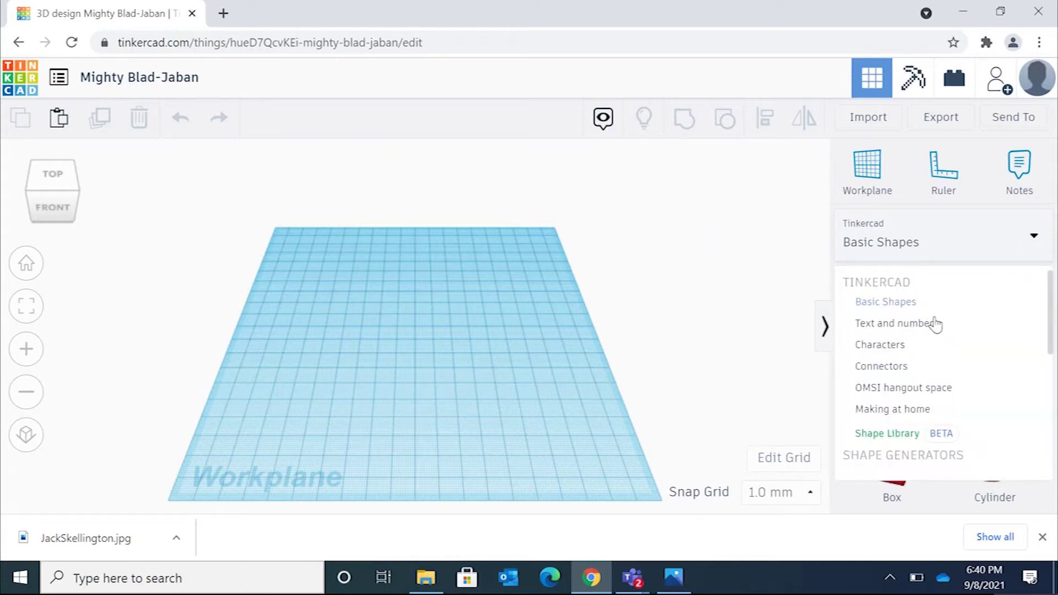
scroll(905, 346, down, 1)
click(896, 315)
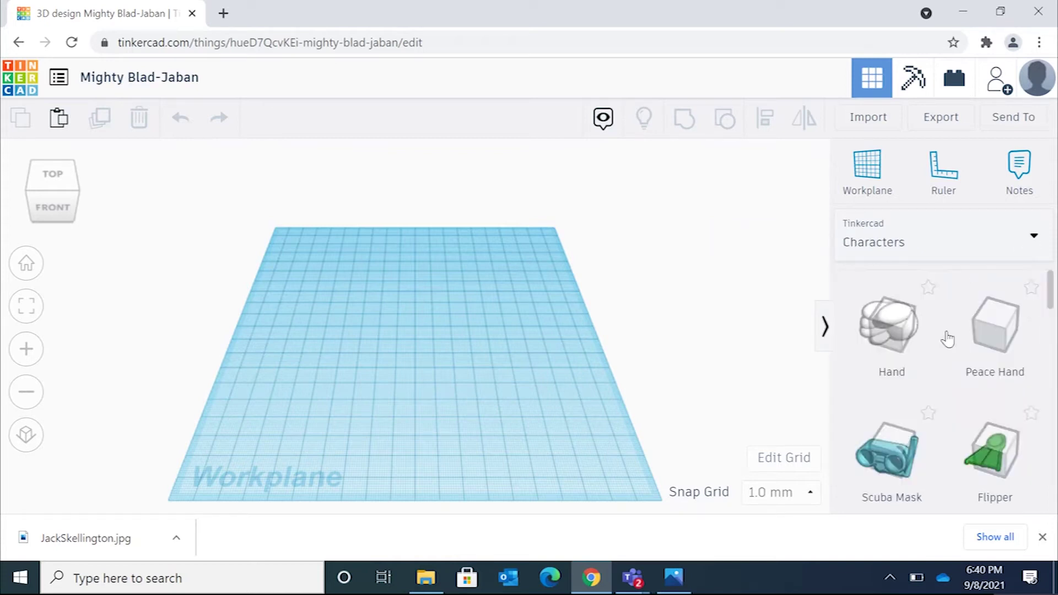
- Add the plain Pumpkin shape and position it near the middle of the workplane
scroll(978, 372, down, 15)
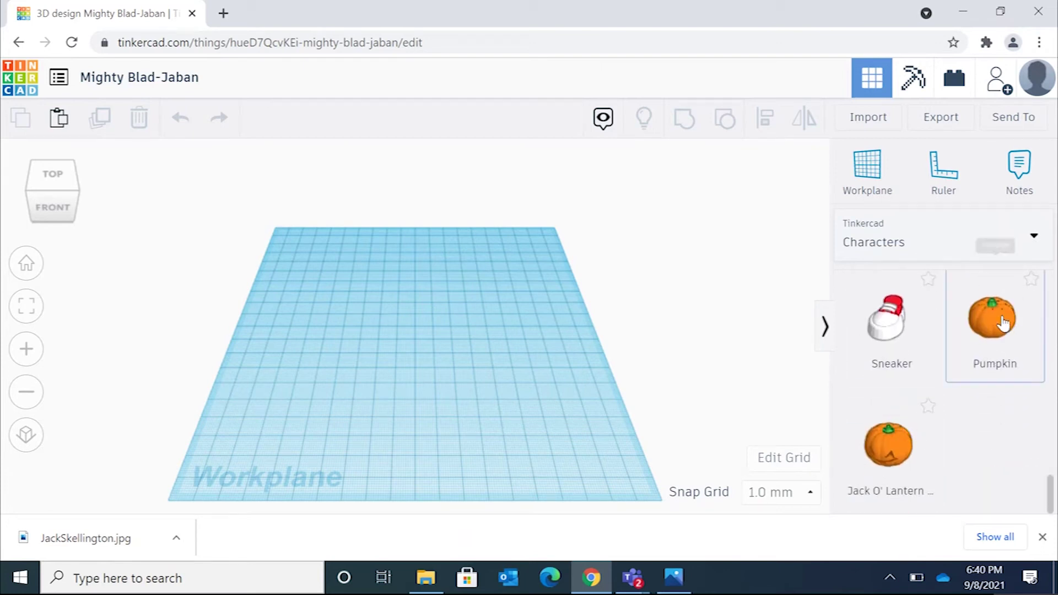
click(992, 318)
click(411, 287)
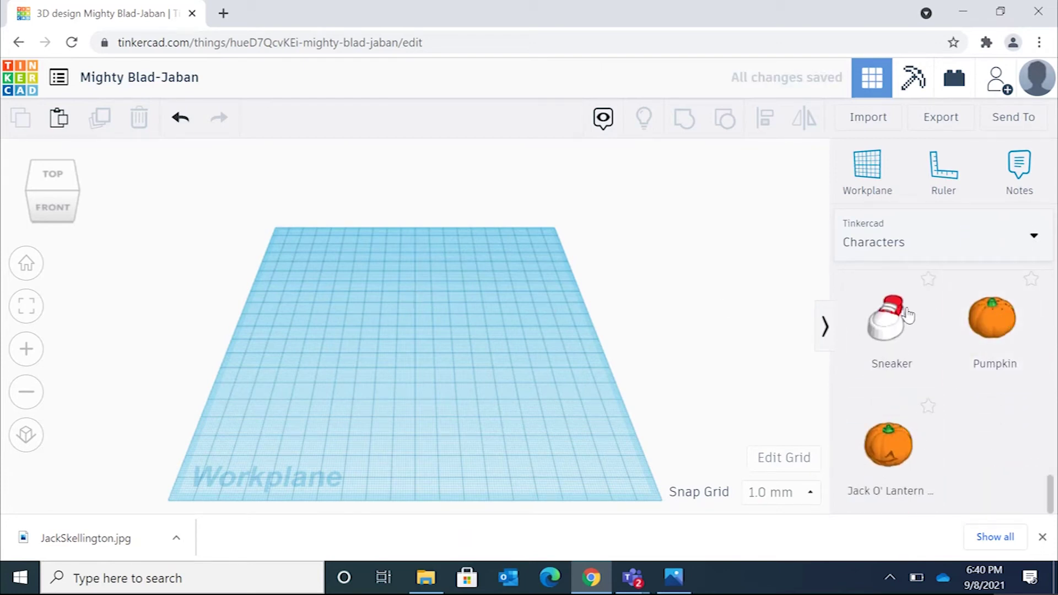
drag(413, 306, 409, 389)
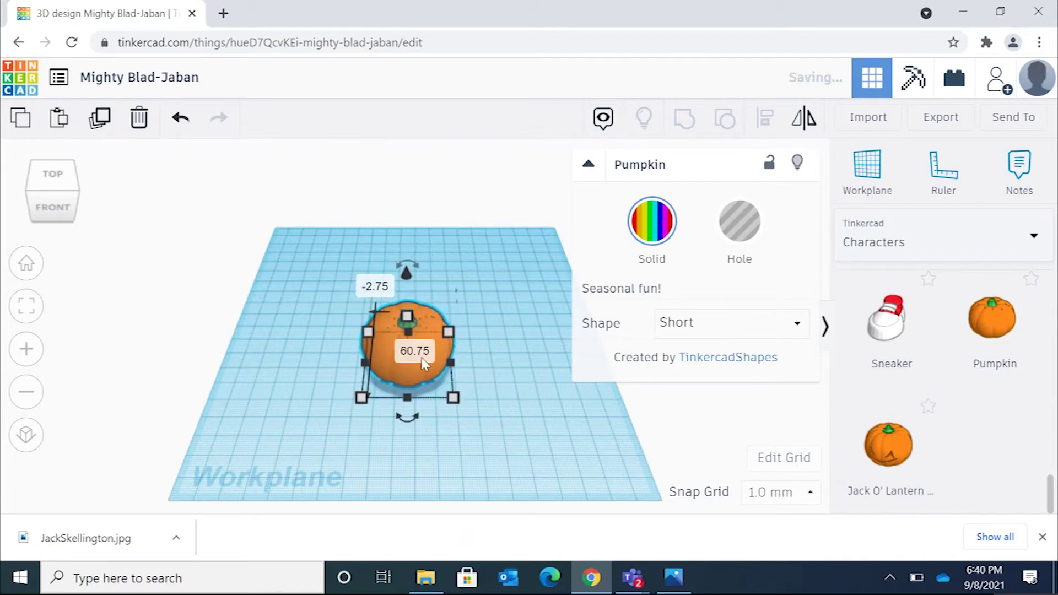
- Enlarge the pumpkin's footprint to about 110 mm wide and stretch it taller, checking its shape from the front
drag(449, 332, 568, 245)
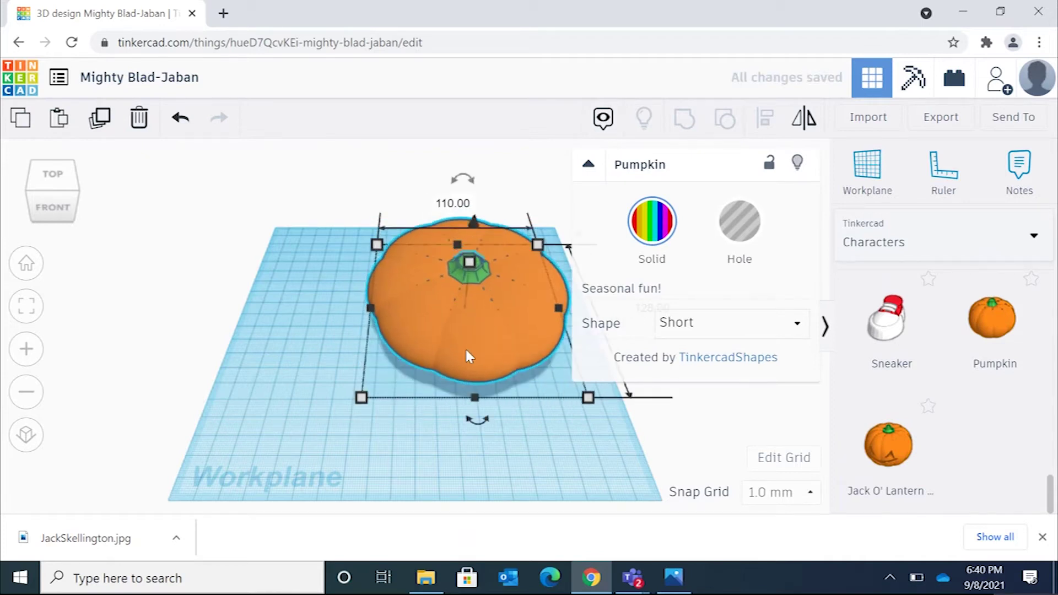
right_drag(449, 399, 471, 326)
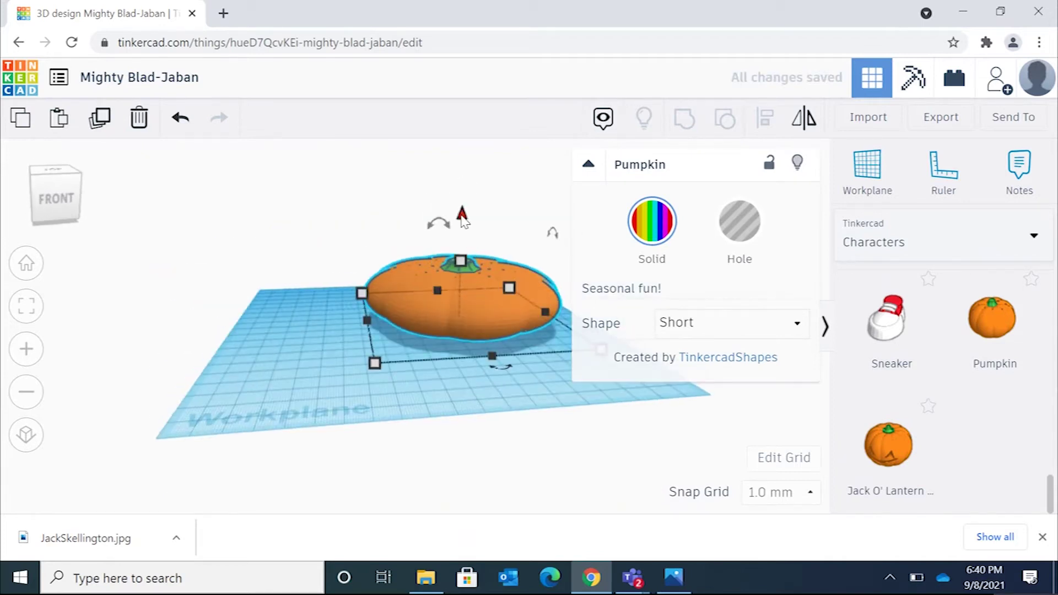
drag(460, 259, 463, 180)
right_drag(421, 276, 357, 279)
click(44, 221)
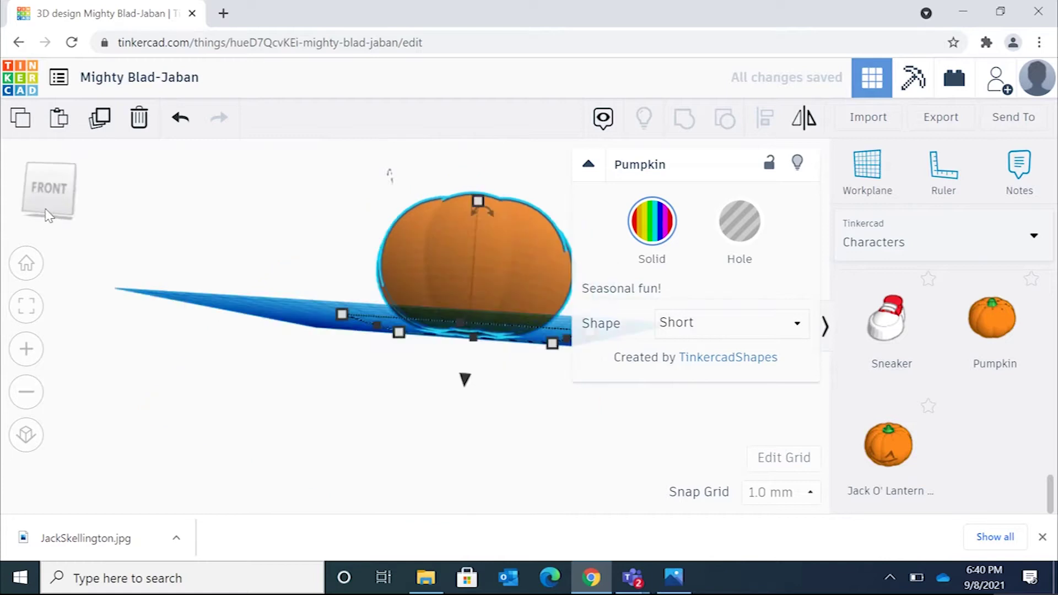
click(43, 183)
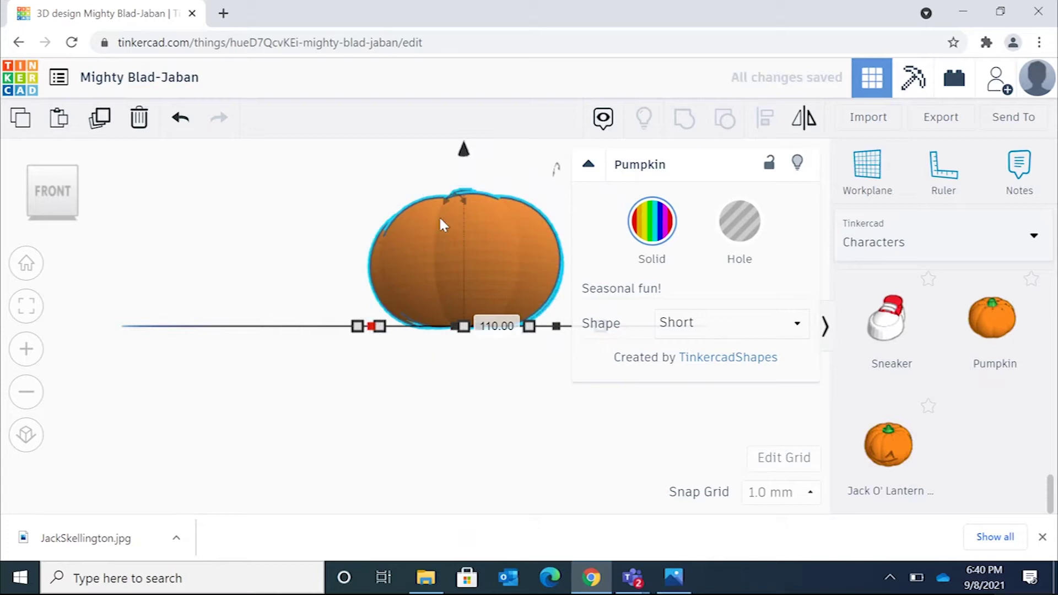
- Stretch the pumpkin's height to about 104 mm and extend its footprint outward at the back-left corner
mouse_move(457, 205)
right_drag(378, 213, 385, 239)
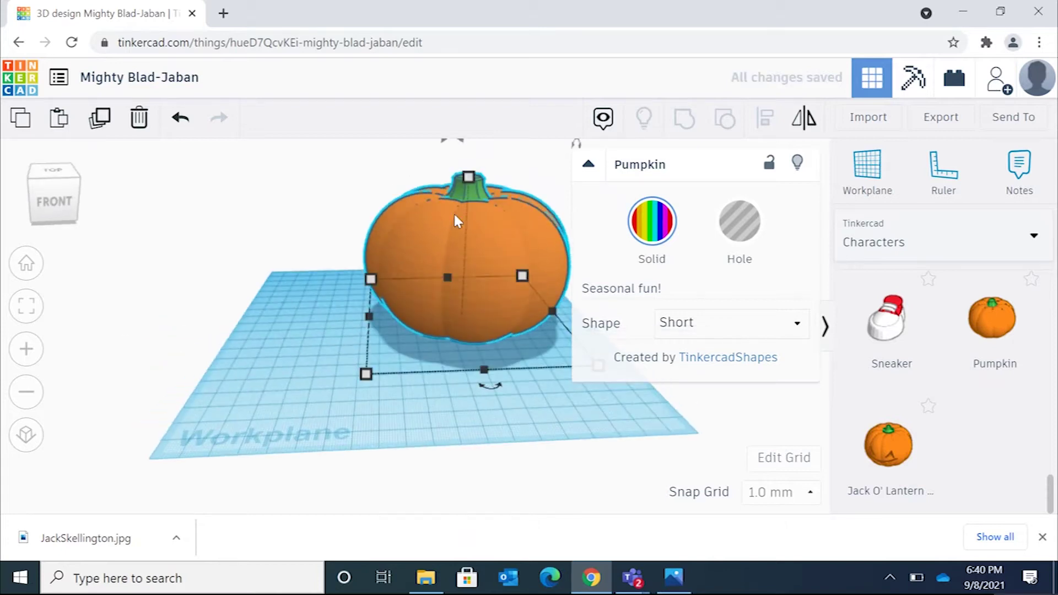
drag(469, 178, 475, 110)
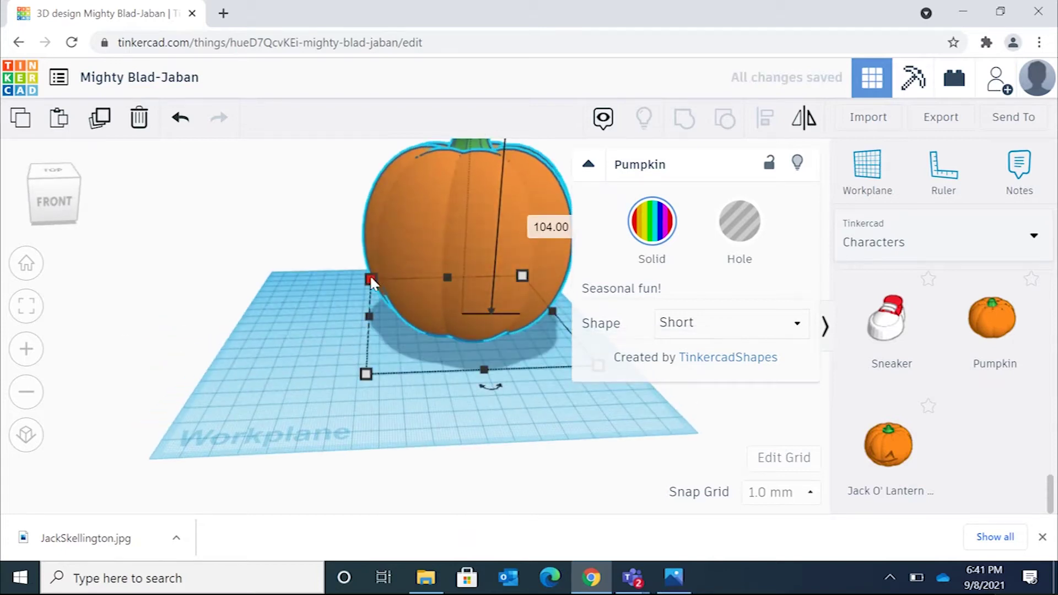
drag(370, 277, 329, 268)
right_drag(417, 240, 297, 190)
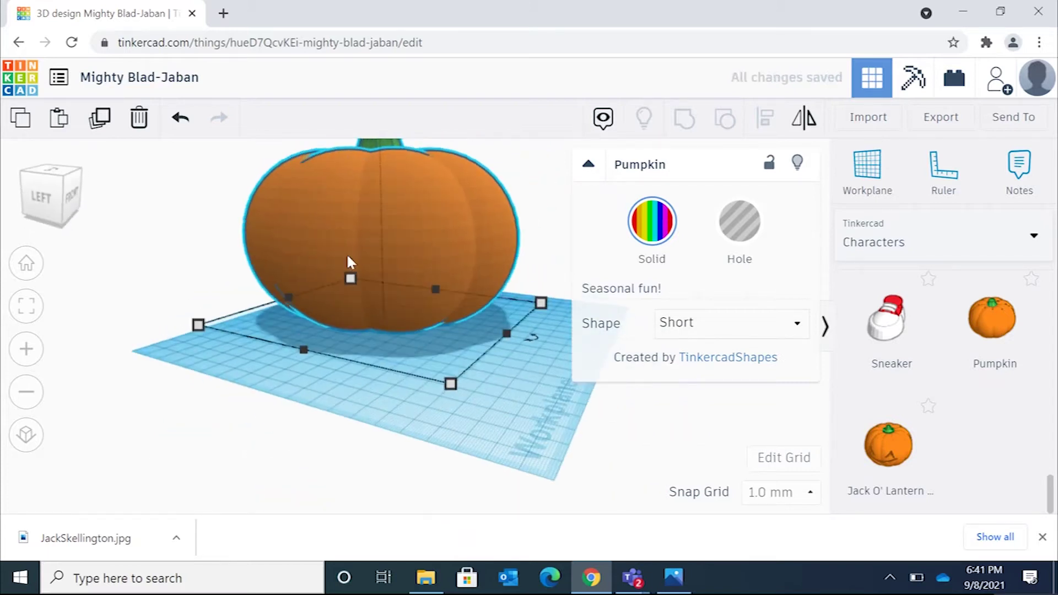
- Stretch the pumpkin slightly taller from its top and check the new proportions from several angles
scroll(346, 256, up, 3)
scroll(346, 256, down, 4)
right_drag(361, 214, 402, 230)
scroll(401, 231, up, 2)
scroll(402, 230, down, 4)
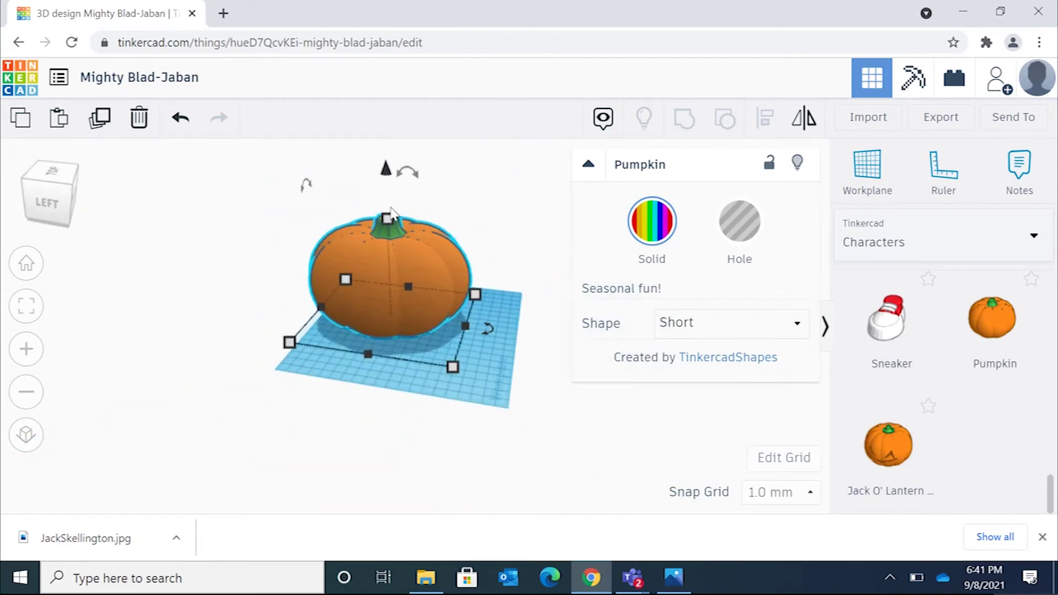
drag(387, 217, 394, 180)
right_drag(394, 181, 435, 234)
right_drag(368, 303, 408, 274)
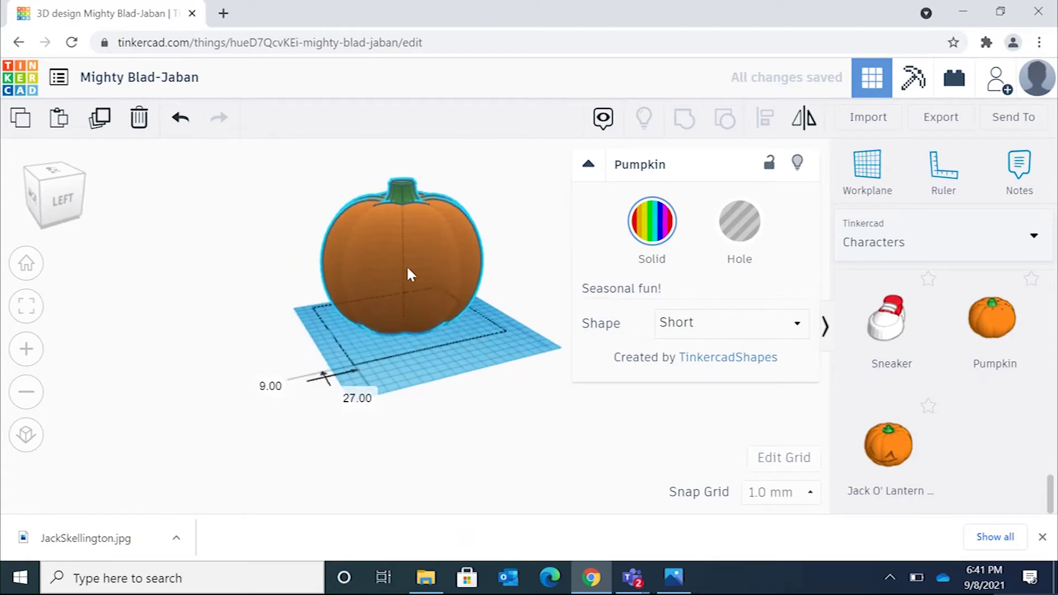
- Reposition the pumpkin so it sits centered on the workplane, checking its placement from above and from the front
drag(404, 254, 457, 265)
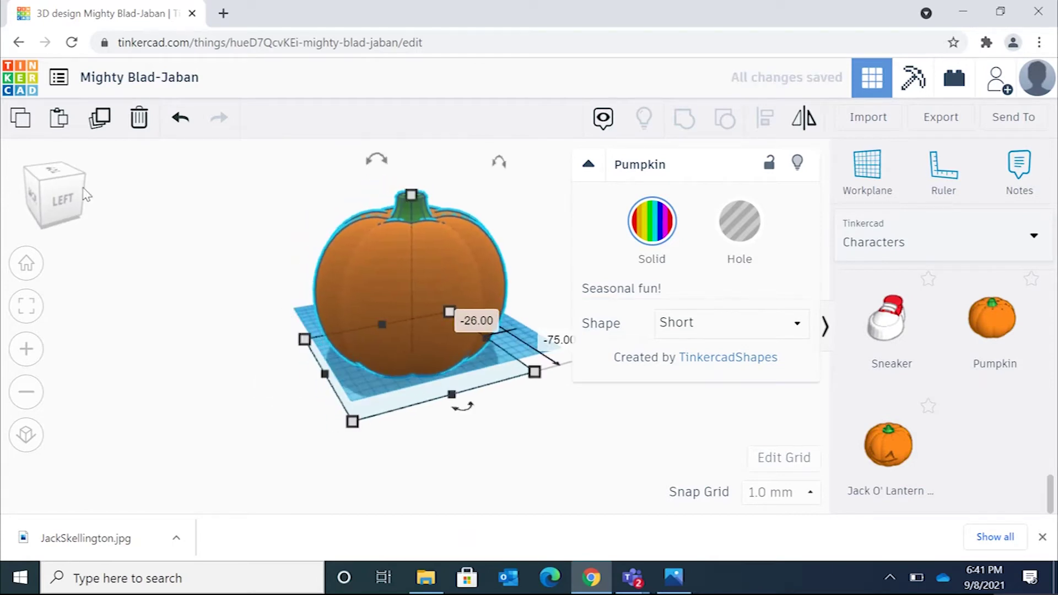
drag(65, 194, 91, 185)
click(47, 198)
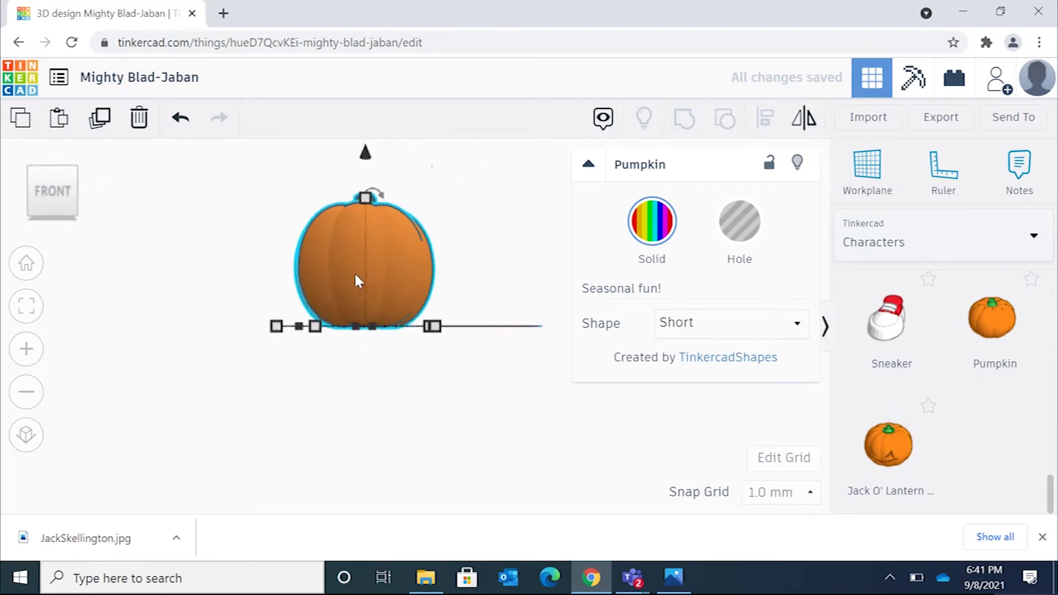
scroll(369, 256, up, 3)
scroll(374, 256, down, 2)
right_drag(354, 247, 404, 270)
scroll(384, 255, down, 3)
drag(382, 253, 430, 256)
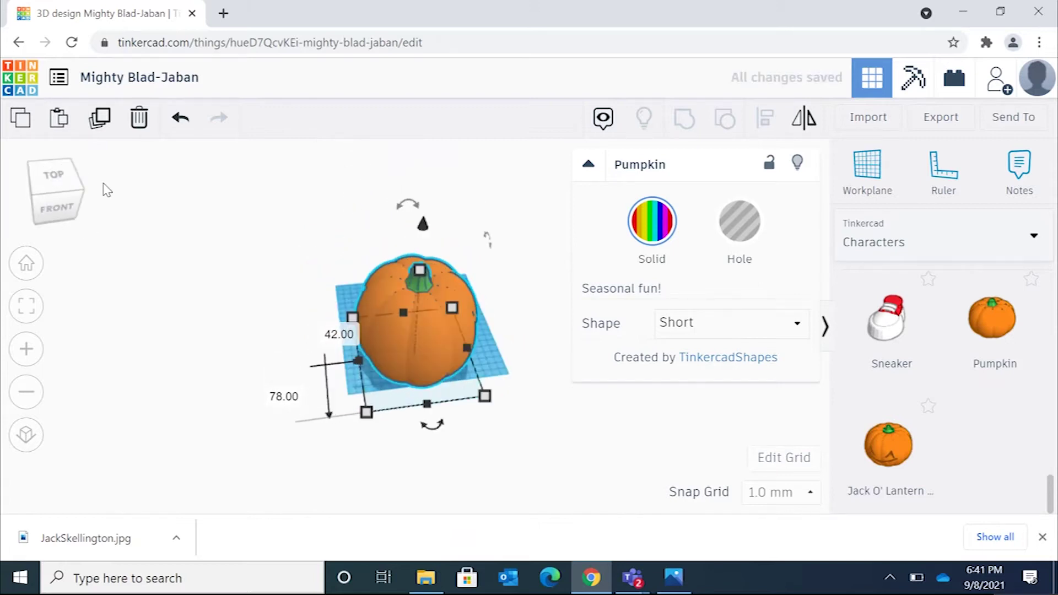
drag(418, 403, 427, 366)
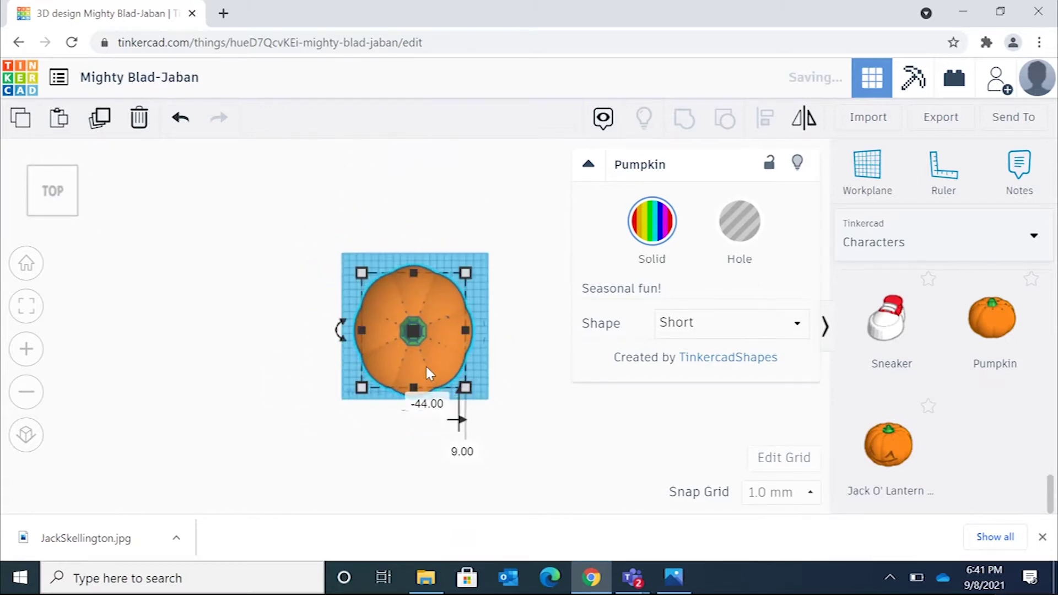
click(56, 209)
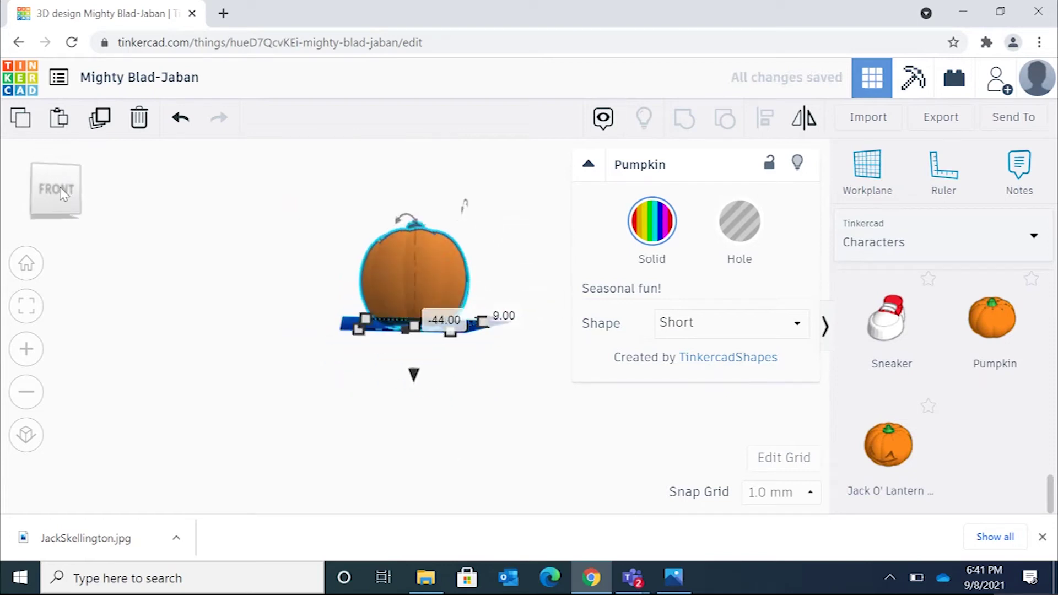
scroll(418, 307, up, 4)
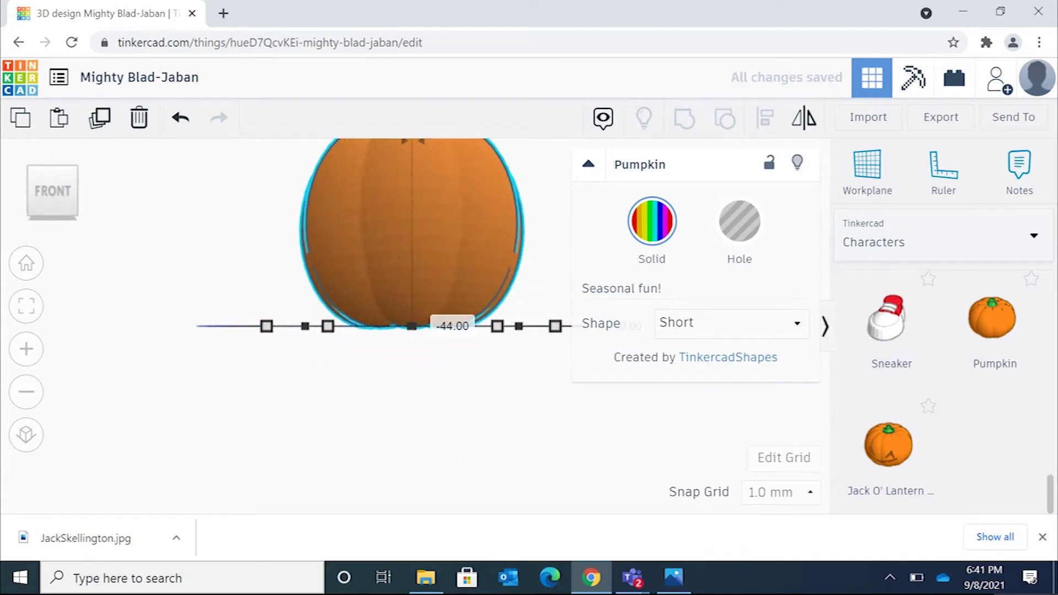
- Compare the pumpkin's front profile with the JackSkellington.jpg reference picture in Photos, then return to Tinkercad
key(super+Right)
click(165, 221)
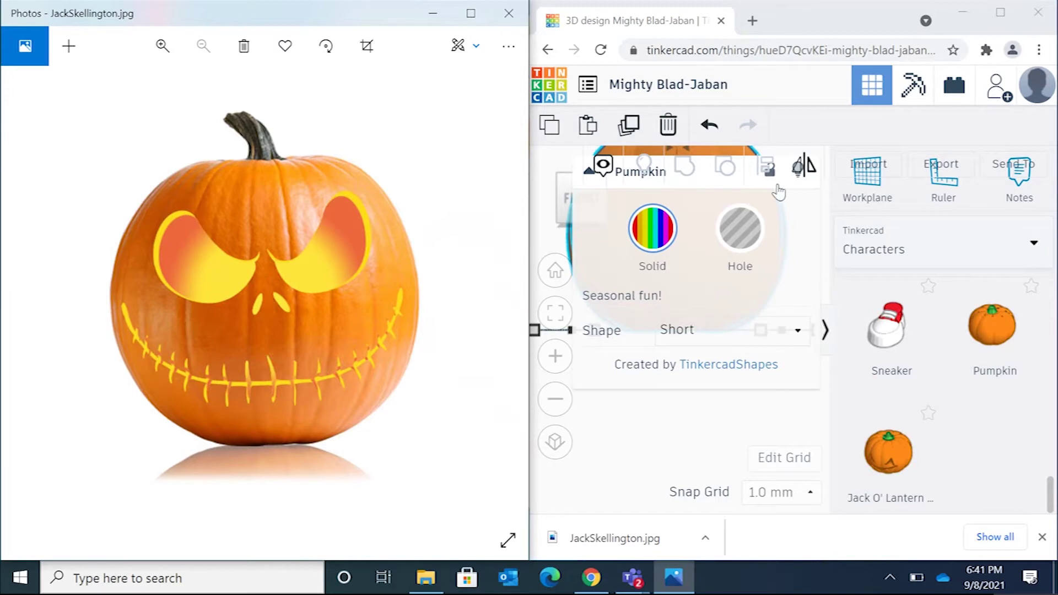
click(1000, 12)
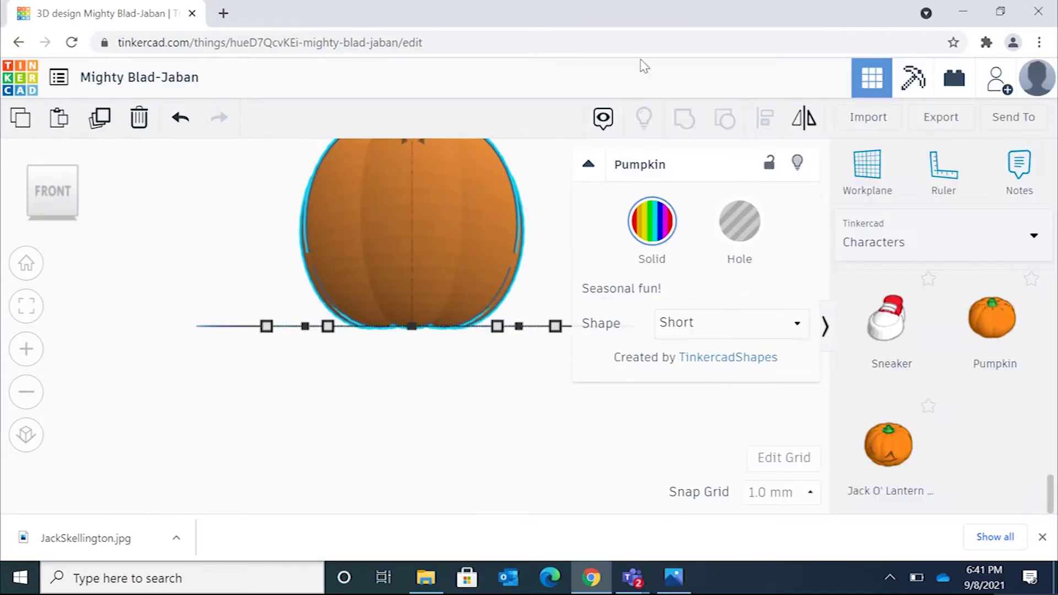
scroll(468, 221, up, 4)
scroll(464, 231, down, 4)
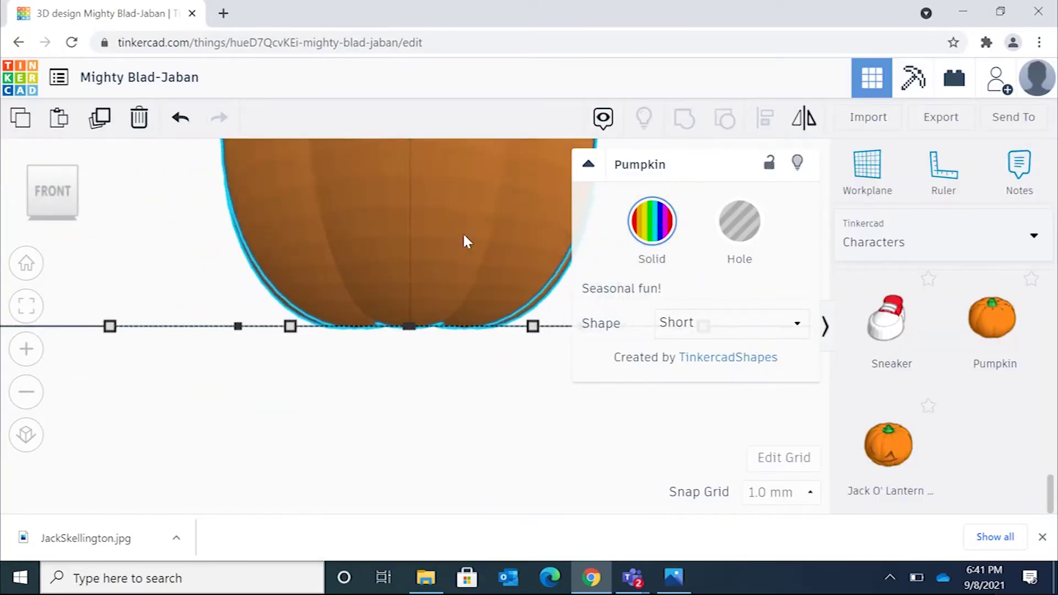
scroll(462, 233, down, 3)
- Switch the shape collection to Basic Shapes and find the Round Roof, checking it against the reference picture's face
click(951, 249)
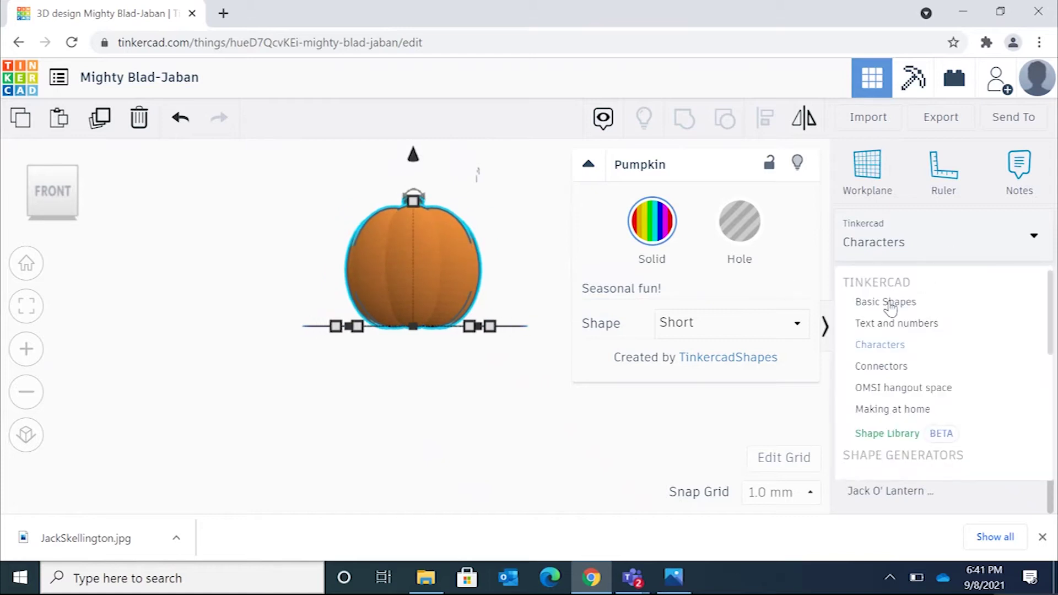
click(887, 302)
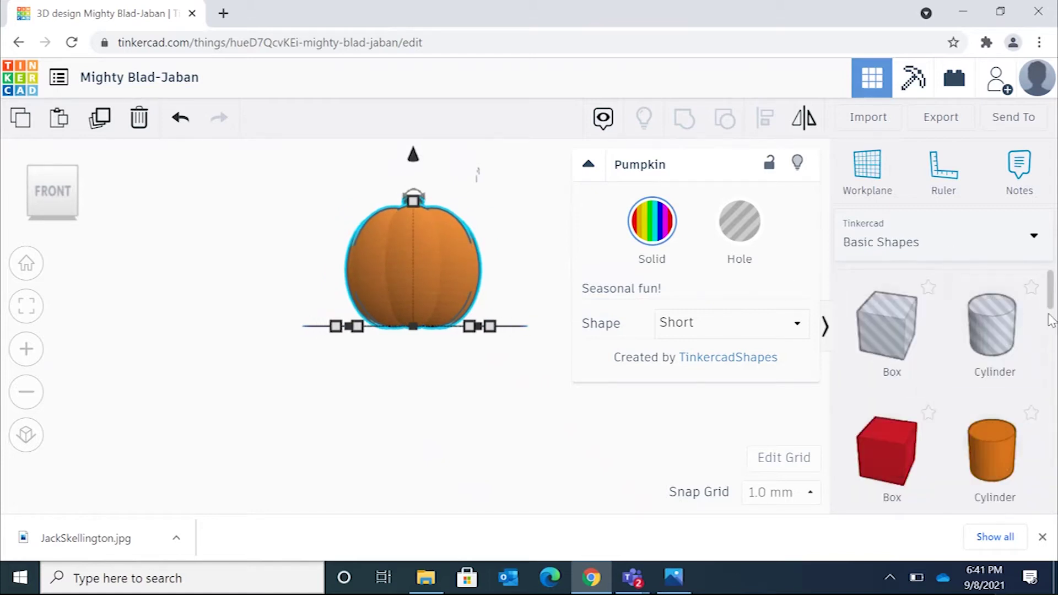
scroll(1052, 309, down, 1)
drag(1052, 308, 1043, 364)
drag(725, 33, 574, 20)
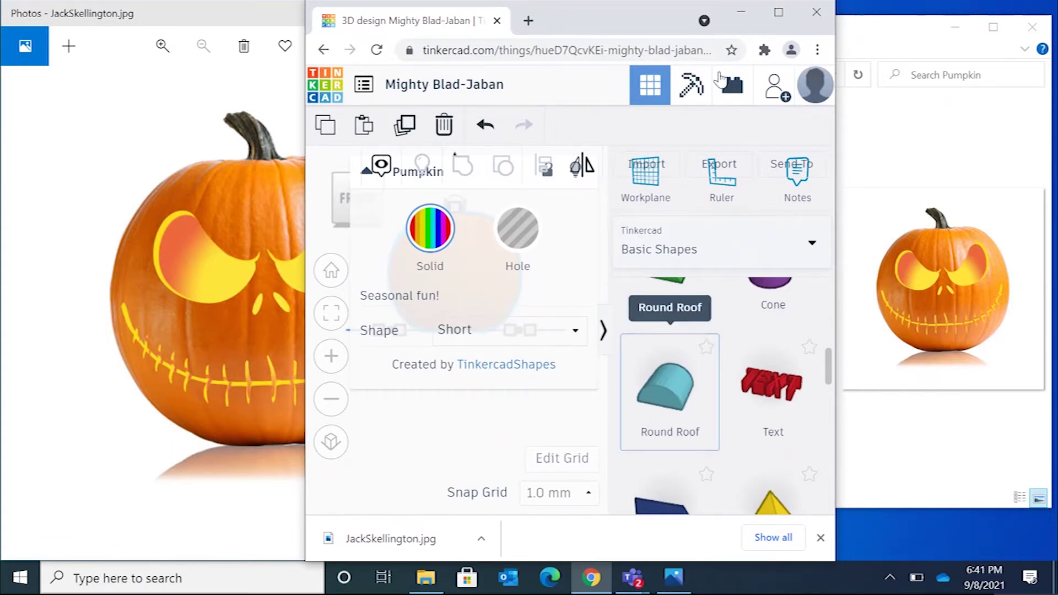
click(778, 12)
click(877, 384)
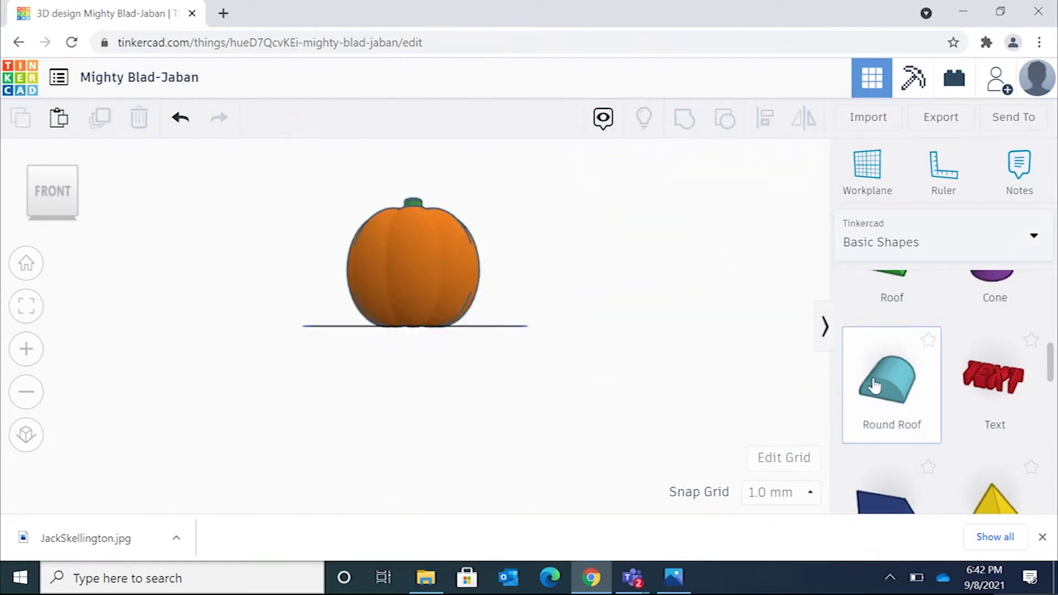
- Try to place a Round Roof on the pumpkin from the straight front view, check where it sits, and delete it
drag(889, 381, 389, 247)
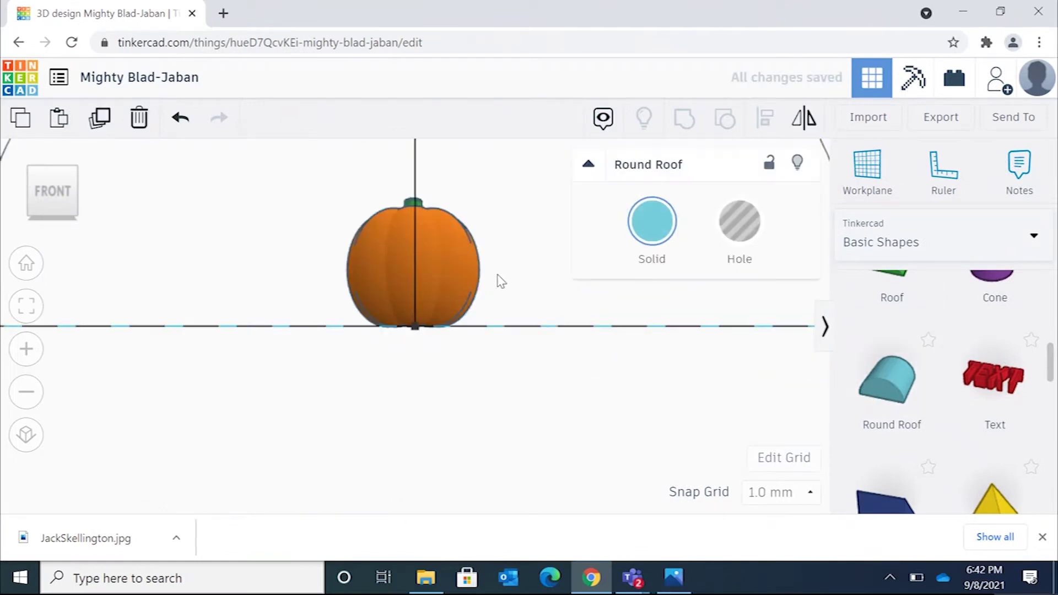
scroll(419, 244, up, 2)
scroll(415, 249, down, 4)
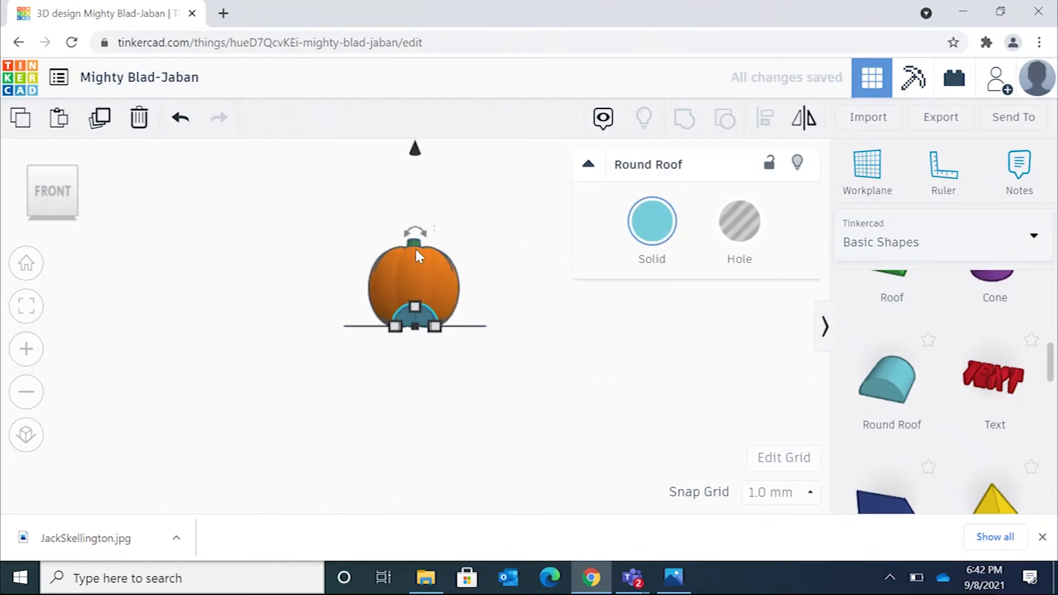
scroll(416, 250, up, 5)
scroll(416, 250, down, 3)
scroll(416, 249, down, 3)
scroll(416, 250, up, 2)
mouse_move(420, 256)
right_down()
mouse_move(470, 266)
mouse_move(419, 270)
right_up()
scroll(419, 270, up, 2)
scroll(419, 269, down, 4)
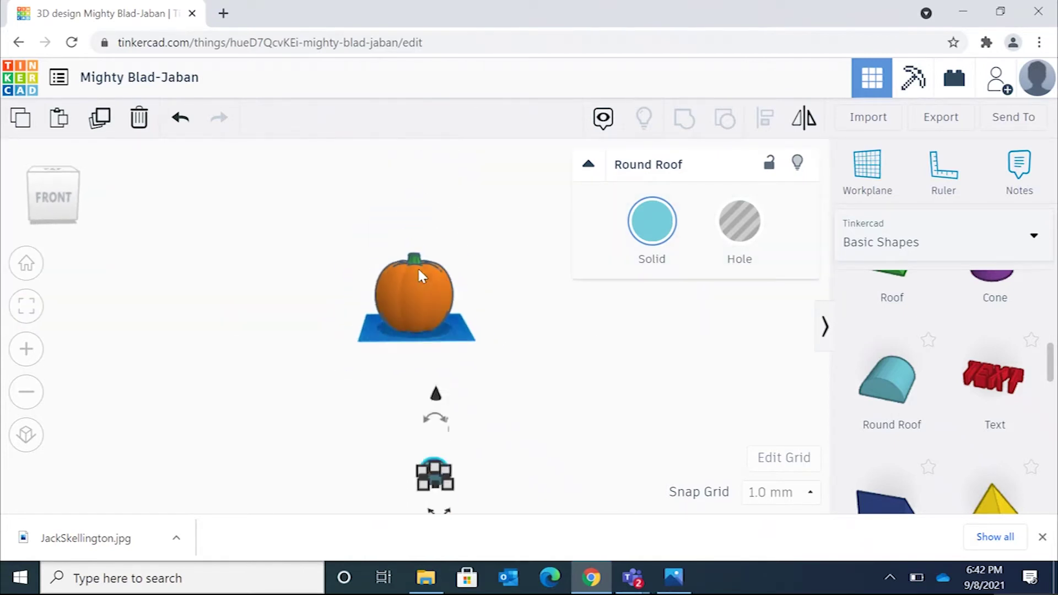
scroll(419, 269, up, 2)
scroll(420, 274, down, 1)
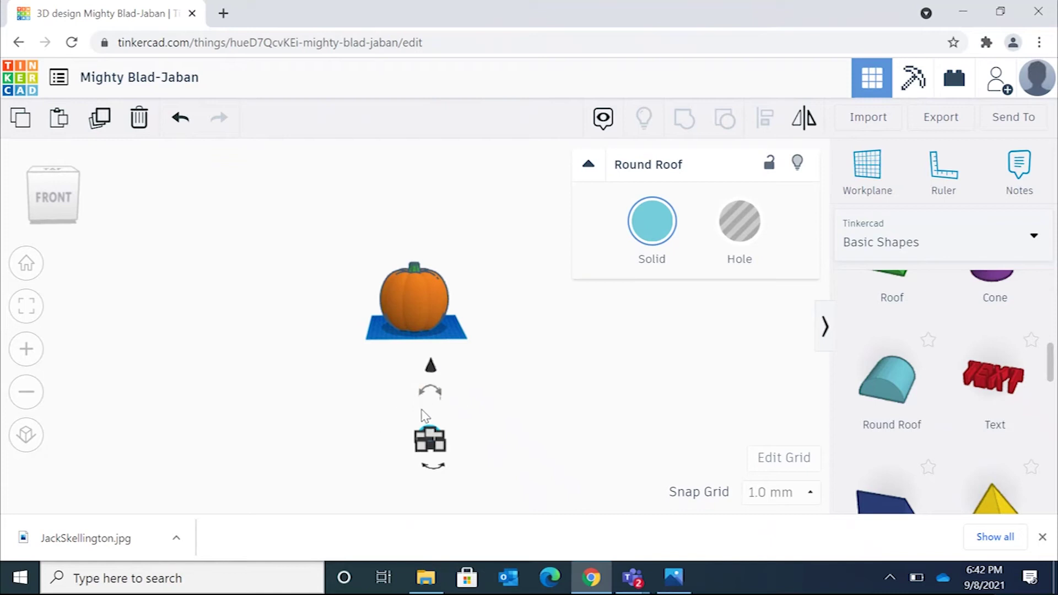
drag(63, 194, 75, 194)
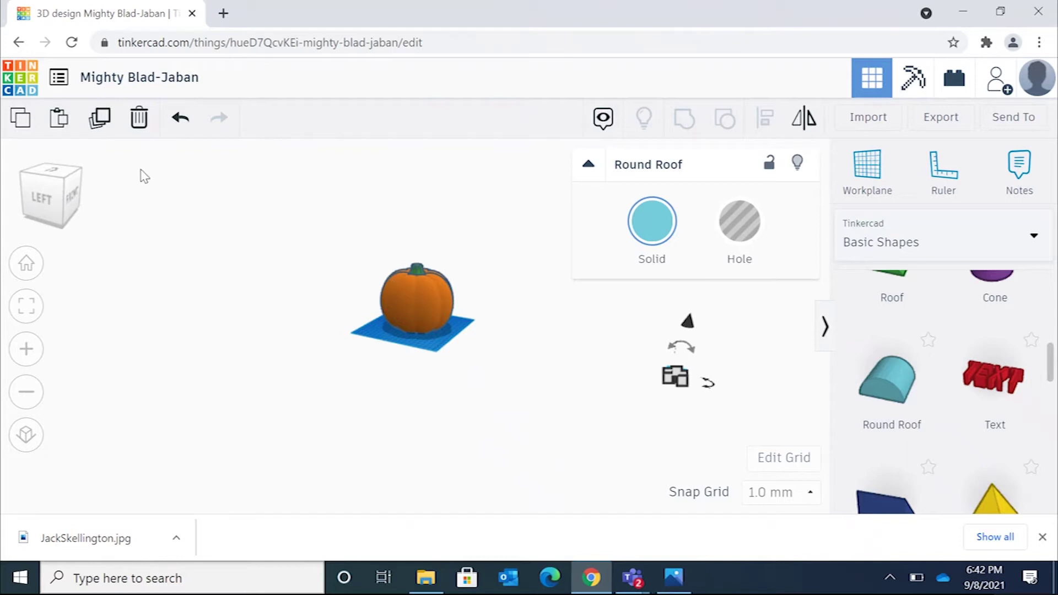
click(53, 189)
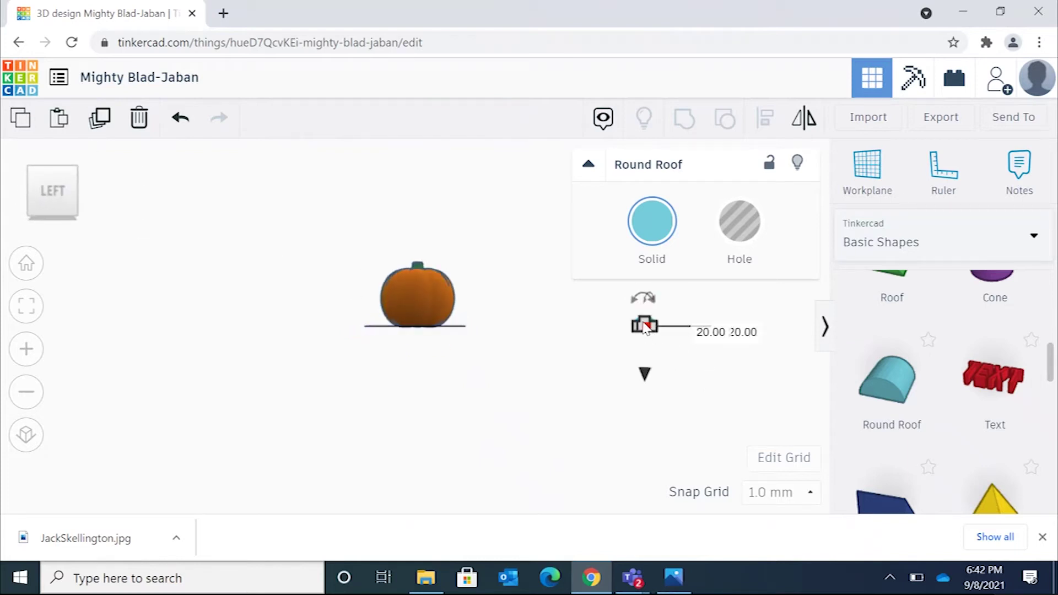
scroll(645, 328, up, 3)
scroll(642, 328, down, 4)
scroll(675, 325, up, 1)
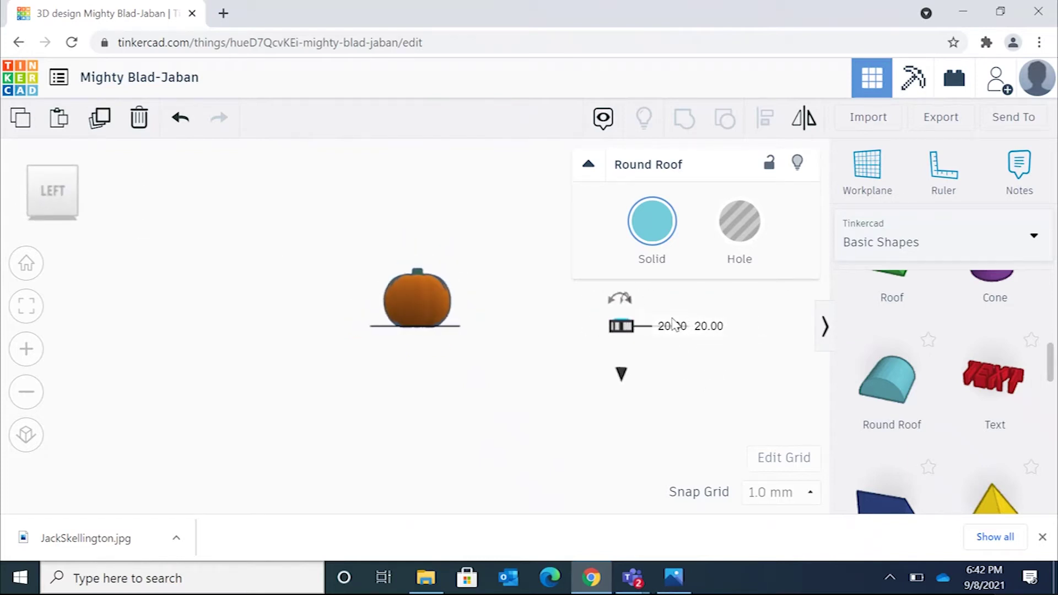
scroll(678, 324, up, 2)
scroll(753, 329, down, 4)
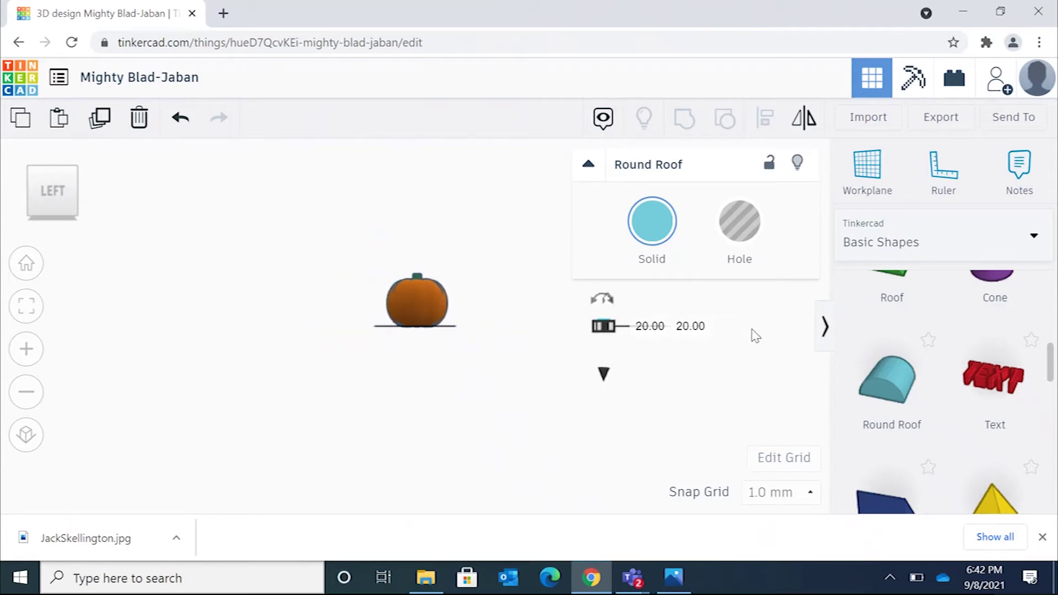
scroll(746, 328, up, 2)
key(Delete)
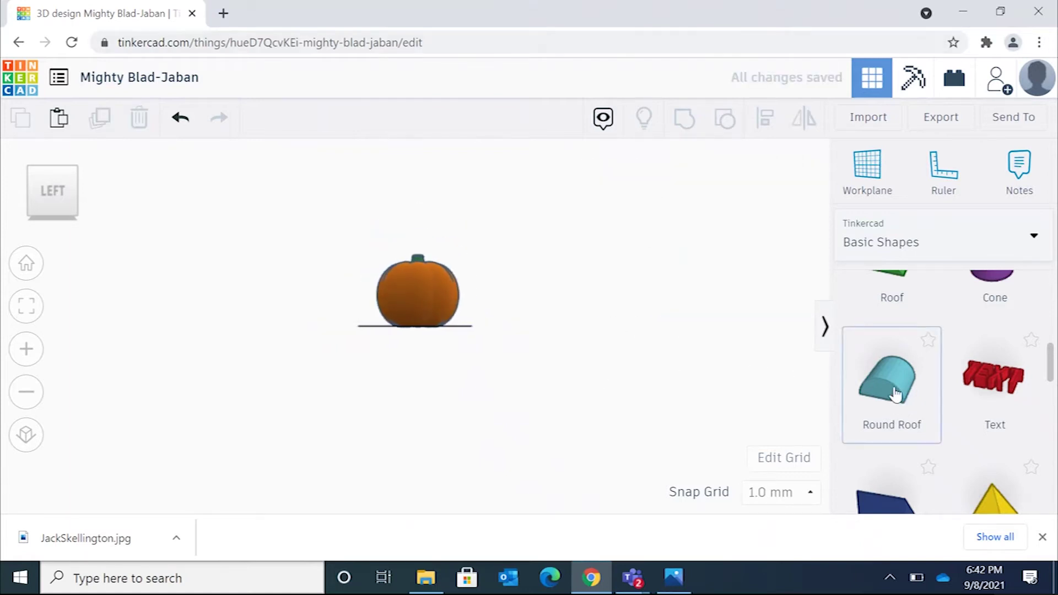
- Try to place a Round Roof on the pumpkin from the straight left-side view, and delete it again
drag(887, 386, 431, 275)
scroll(449, 282, up, 4)
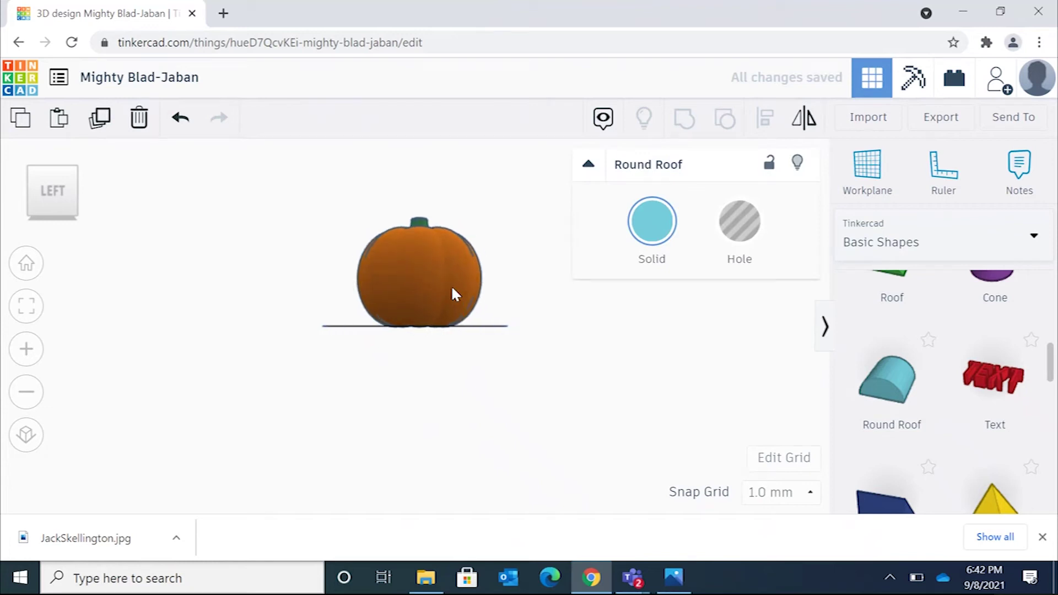
scroll(451, 286, down, 6)
right_drag(451, 287, 432, 317)
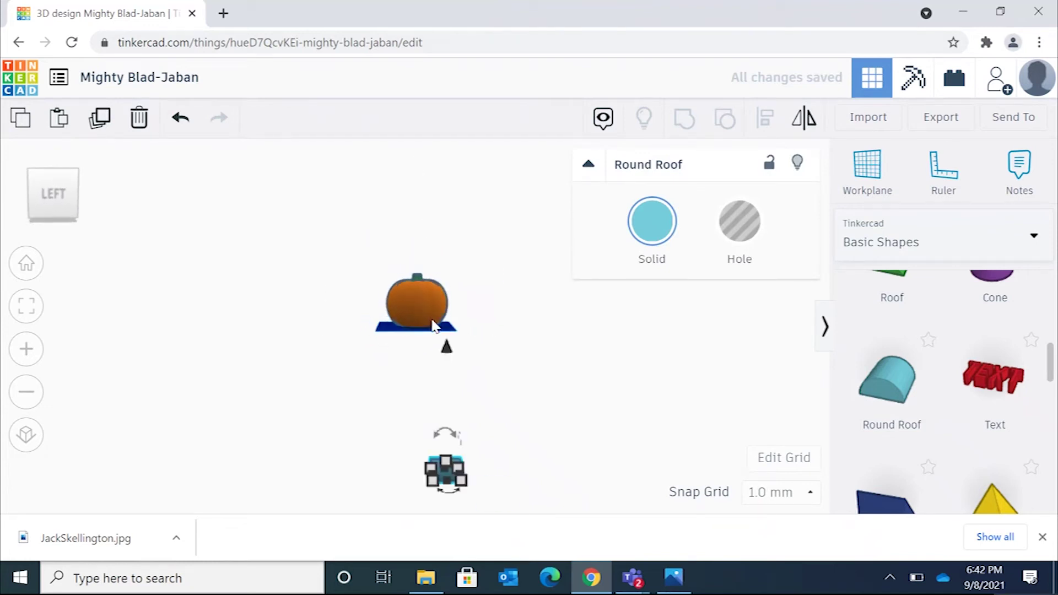
key(Delete)
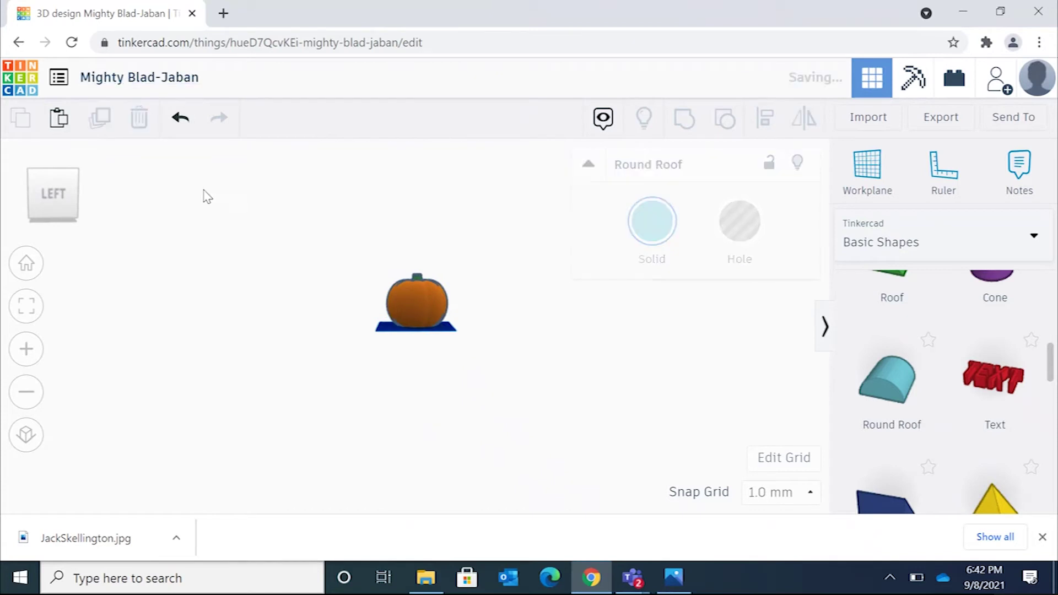
- Place a Round Roof on the workplane near the pumpkin's front-left corner, checking it against the reference picture and from above
scroll(353, 299, up, 5)
scroll(353, 299, up, 3)
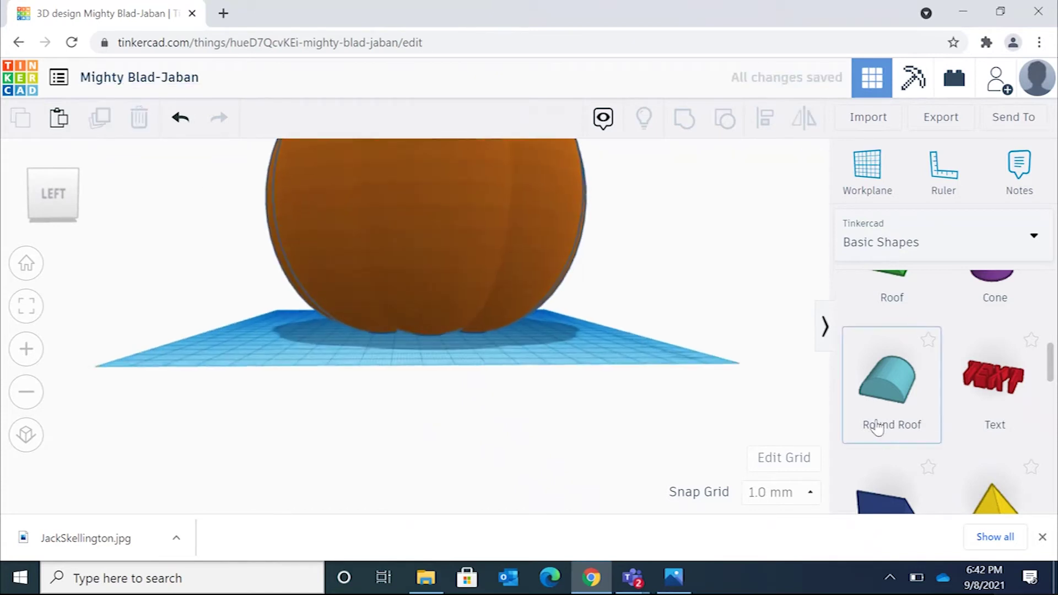
drag(885, 384, 620, 359)
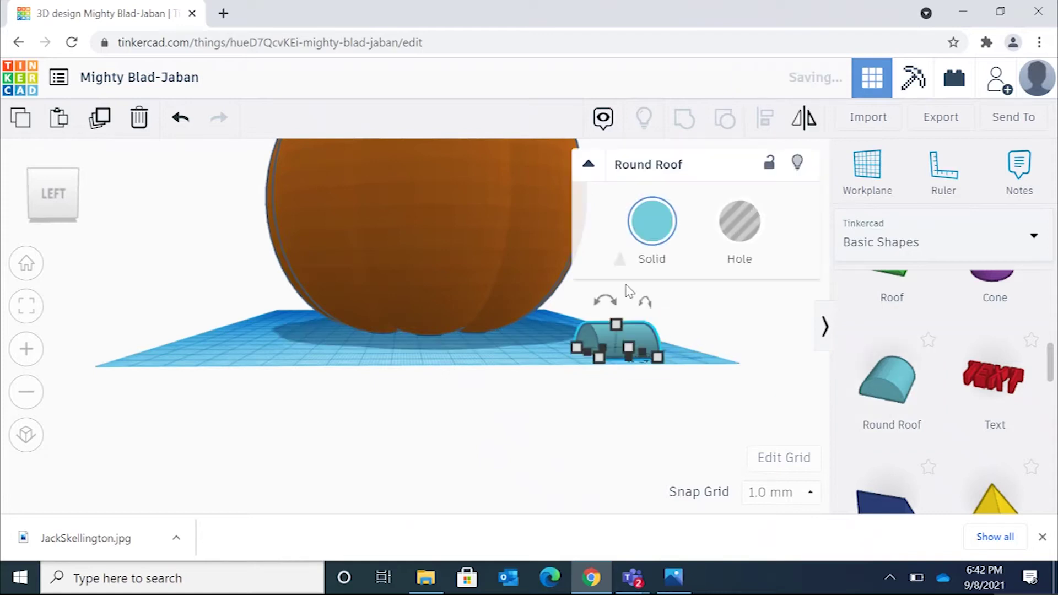
scroll(317, 266, up, 3)
click(77, 205)
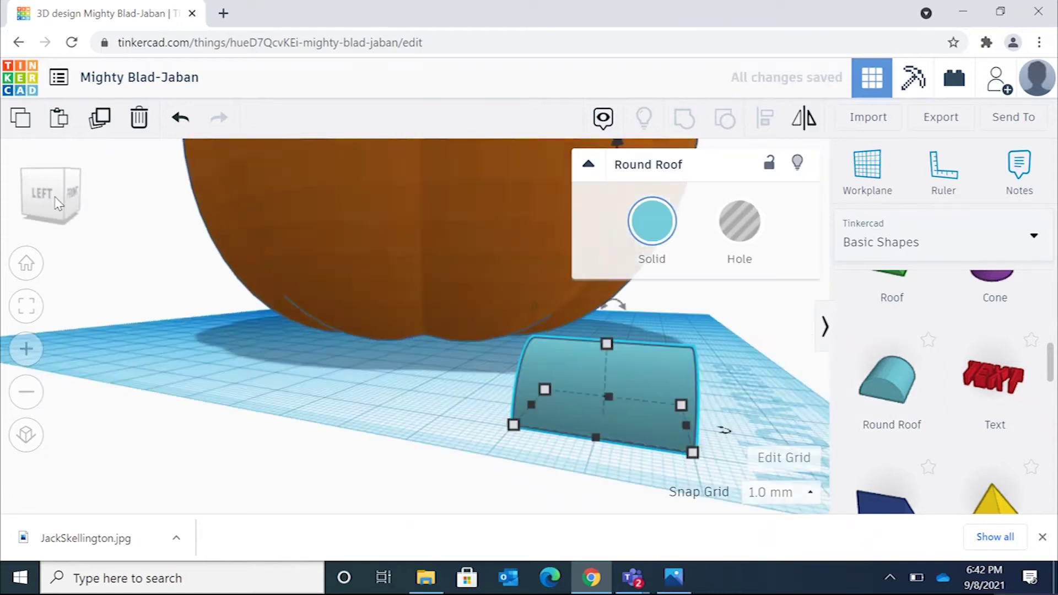
scroll(282, 327, down, 4)
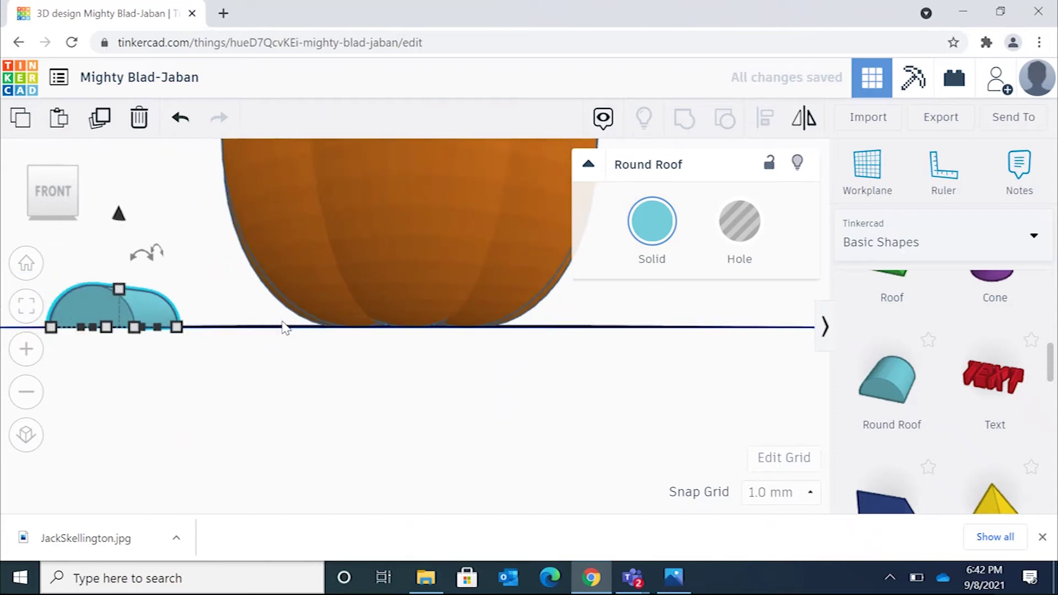
scroll(251, 303, up, 2)
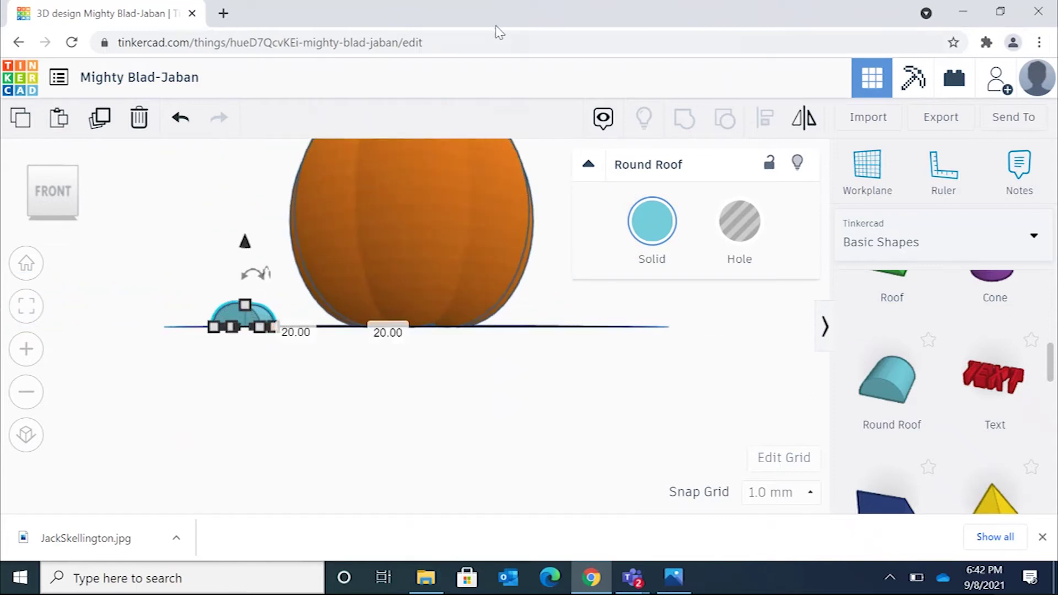
drag(499, 32, 538, 55)
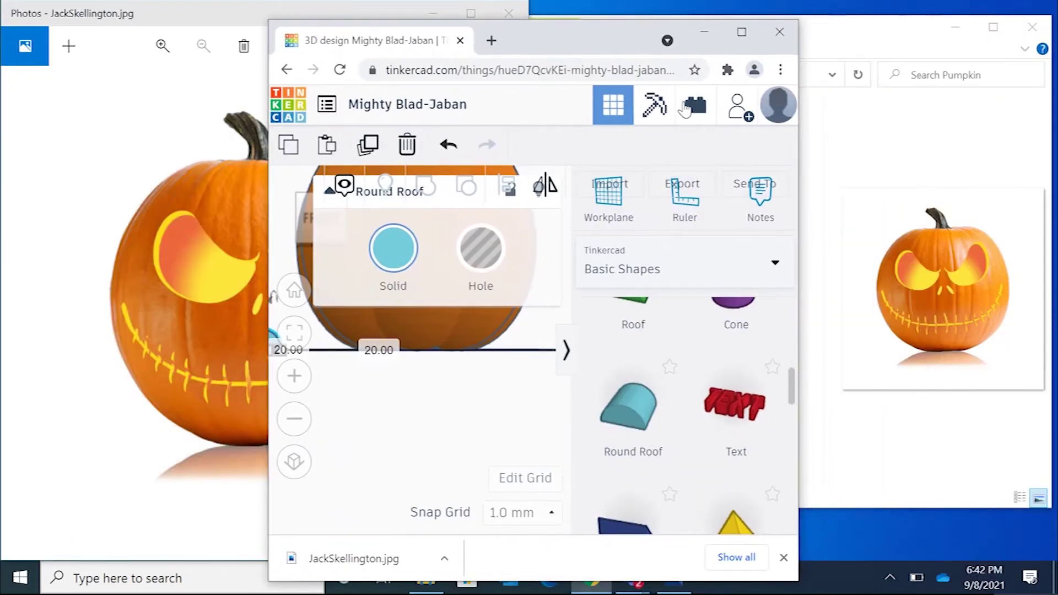
click(741, 32)
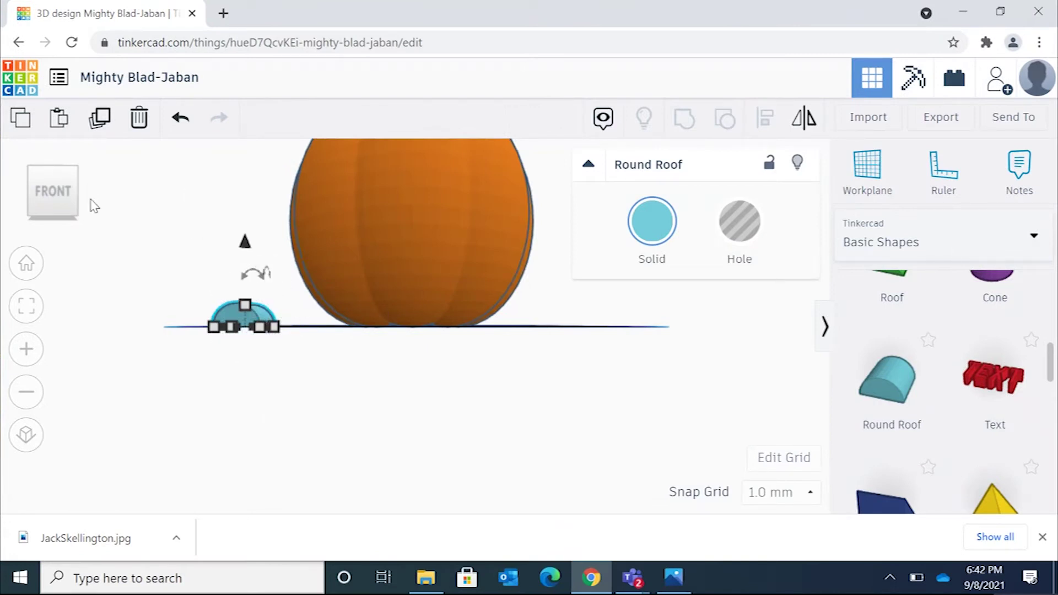
click(49, 152)
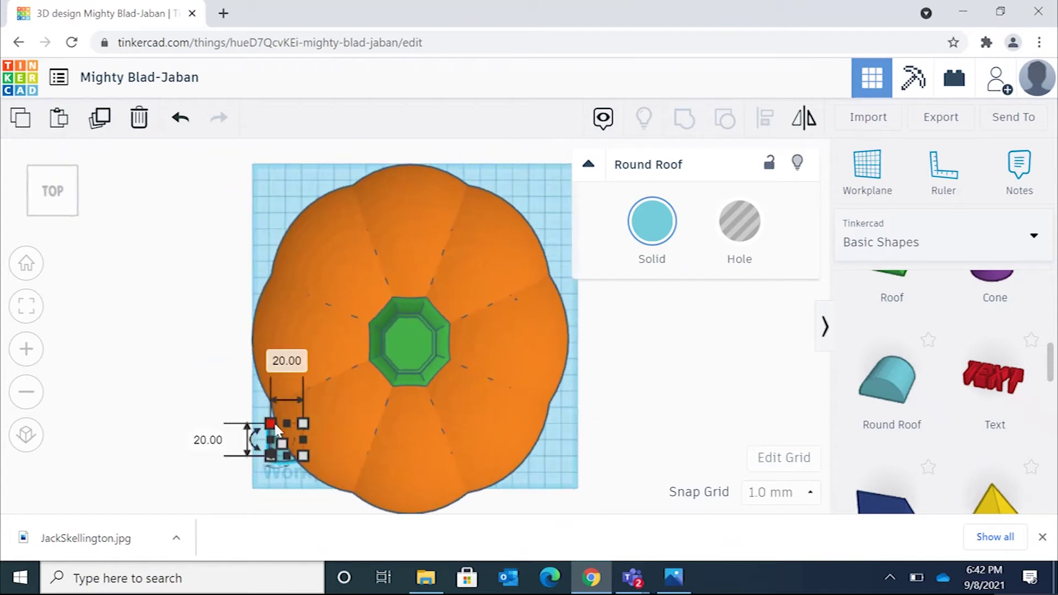
- Rotate the Round Roof a quarter turn as seen from the front, so its curved side faces left
scroll(279, 438, up, 3)
middle_drag(279, 434, 361, 290)
scroll(325, 313, down, 2)
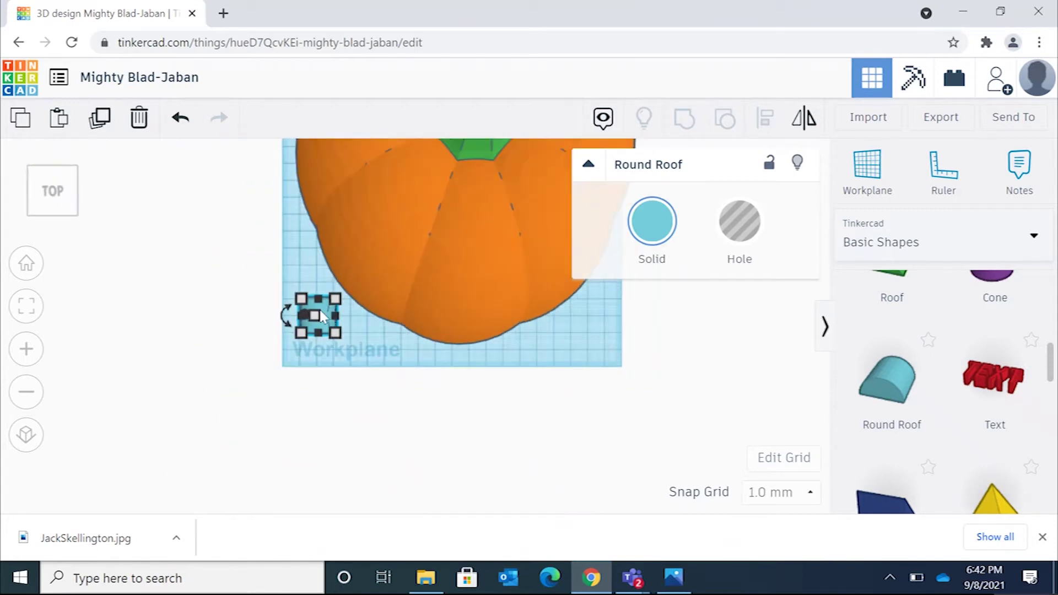
click(65, 197)
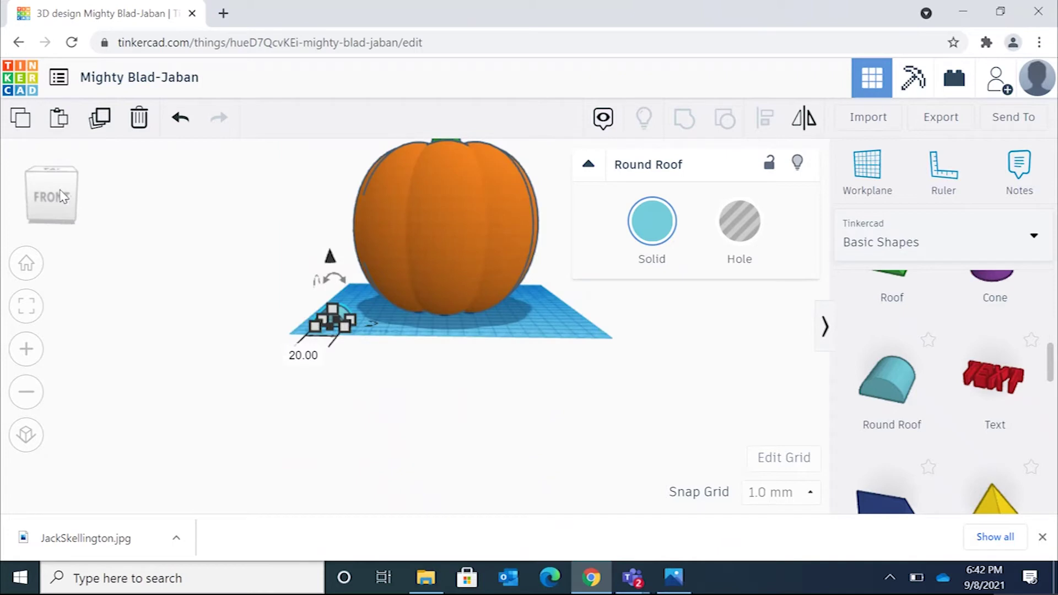
click(40, 185)
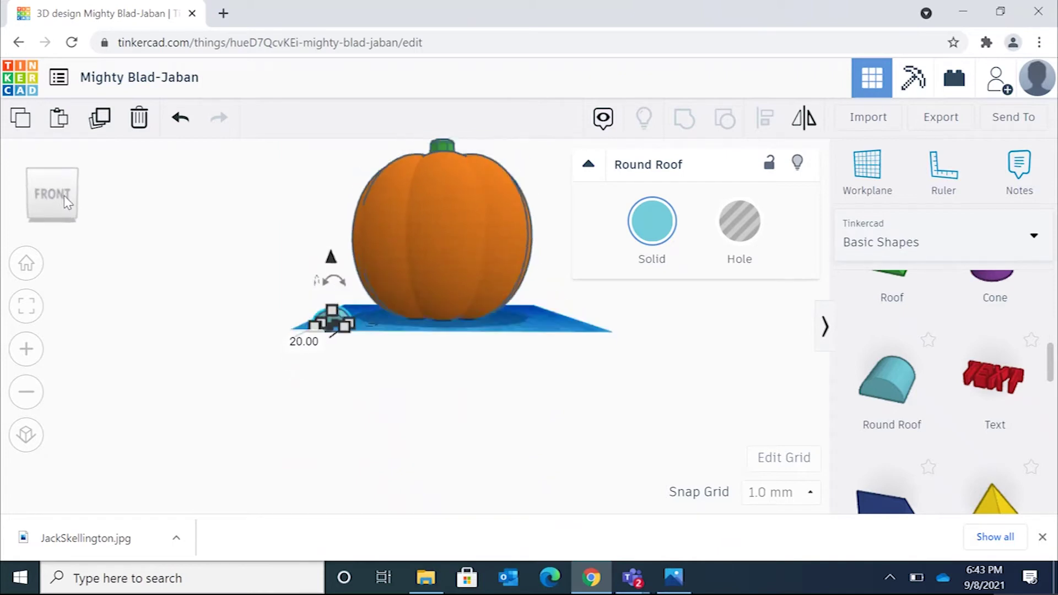
click(329, 280)
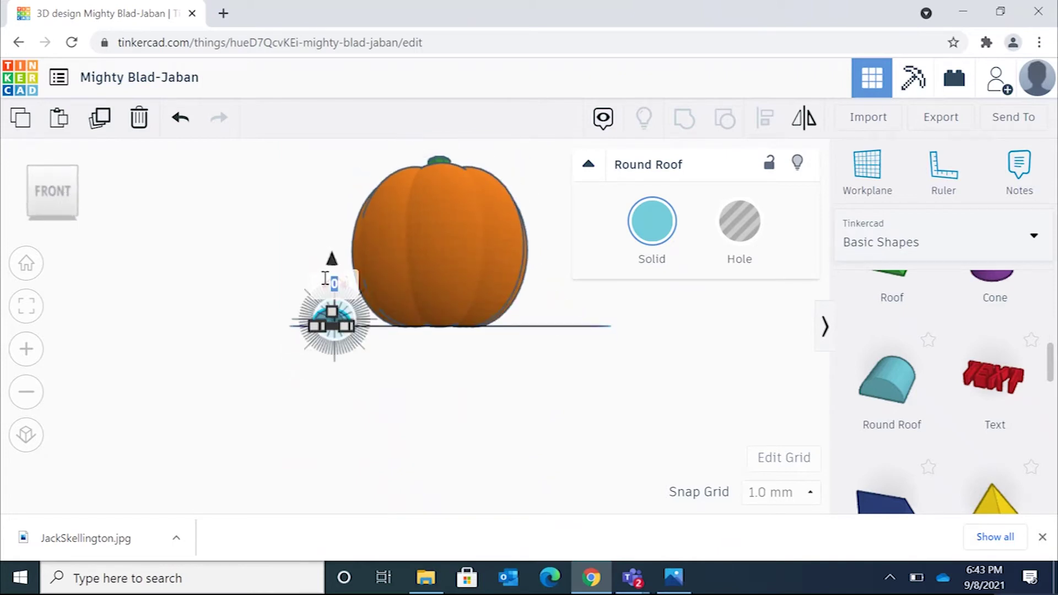
click(342, 279)
key(Return)
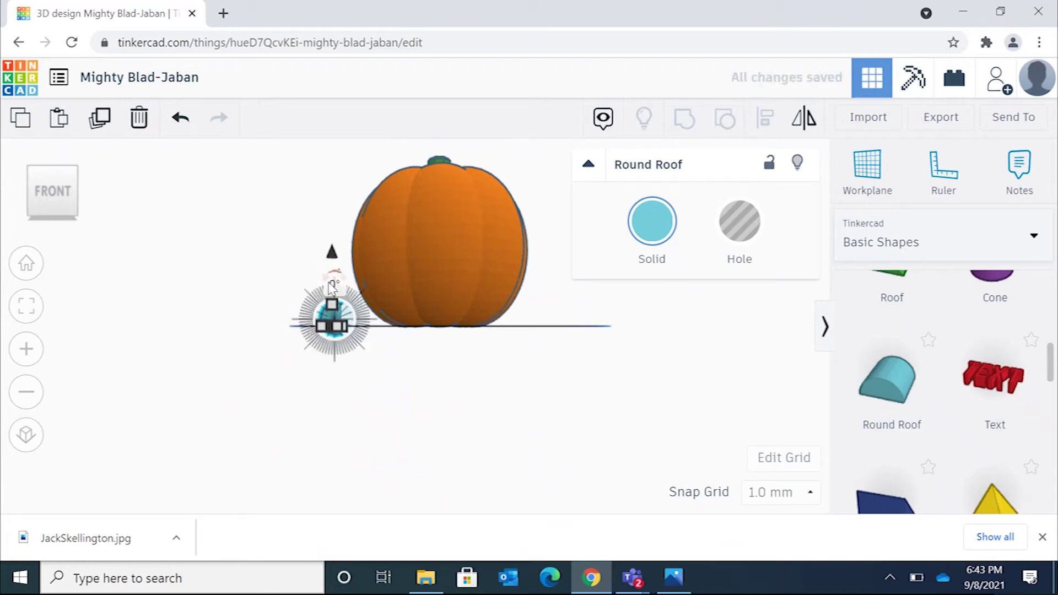
- Compare the Round Roof with the reference picture's eye and tilt it so its flat edge slopes down toward the pumpkin's centre
drag(384, 20, 532, 28)
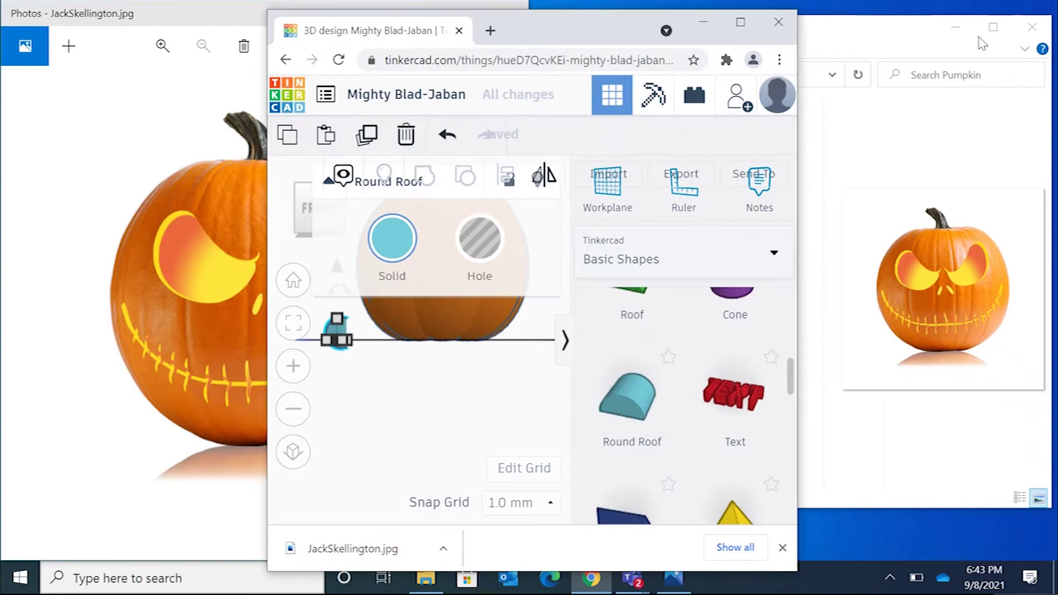
click(741, 22)
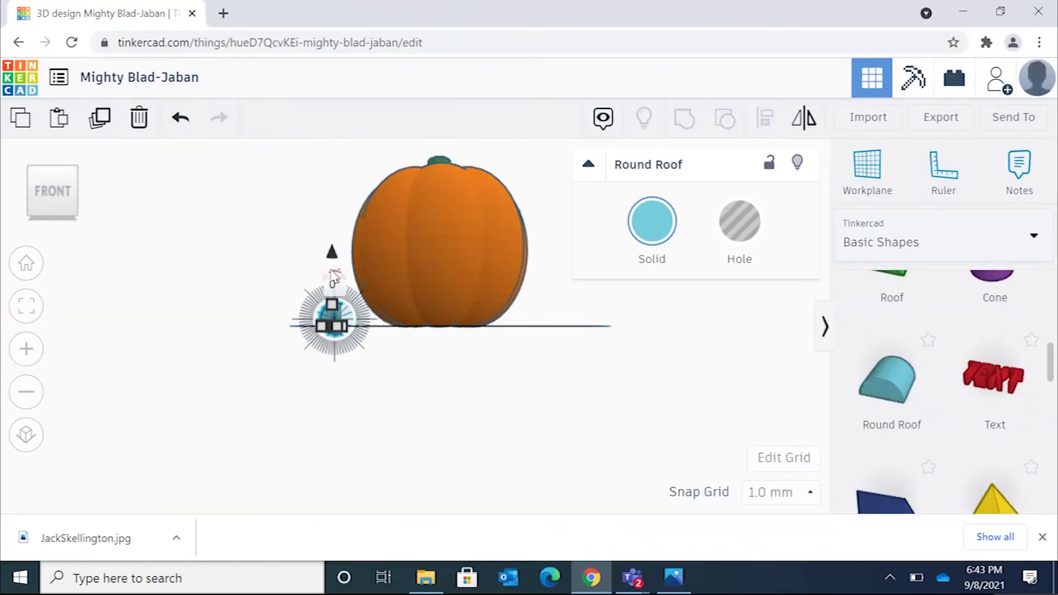
drag(334, 278, 317, 291)
scroll(318, 306, down, 1)
scroll(317, 306, up, 3)
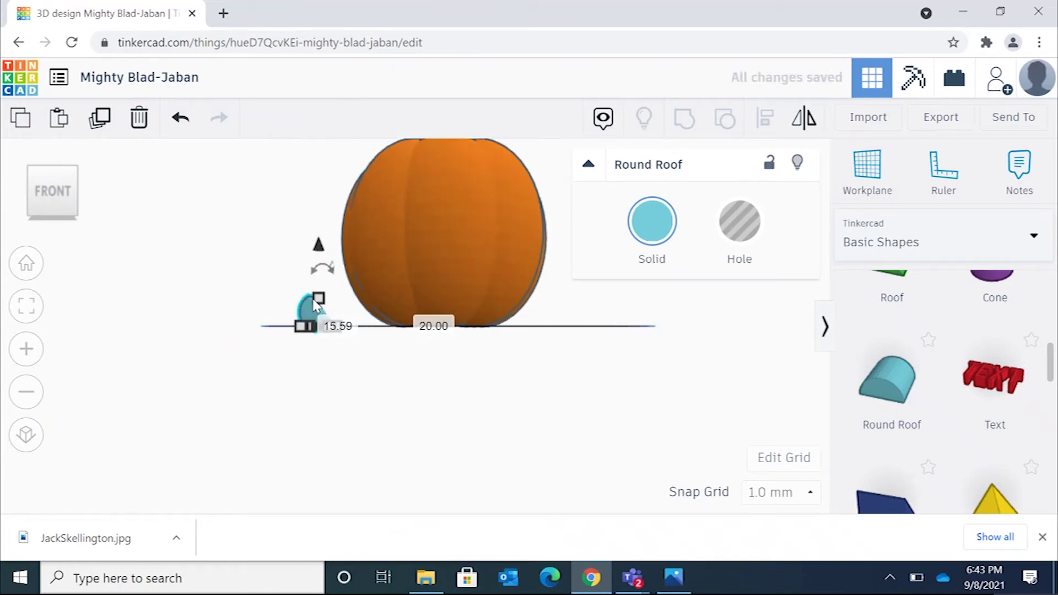
- Lift the tilted Round Roof off the workplane to the upper half of the pumpkin and check its position from the front-left
drag(256, 312, 337, 147)
scroll(280, 248, down, 2)
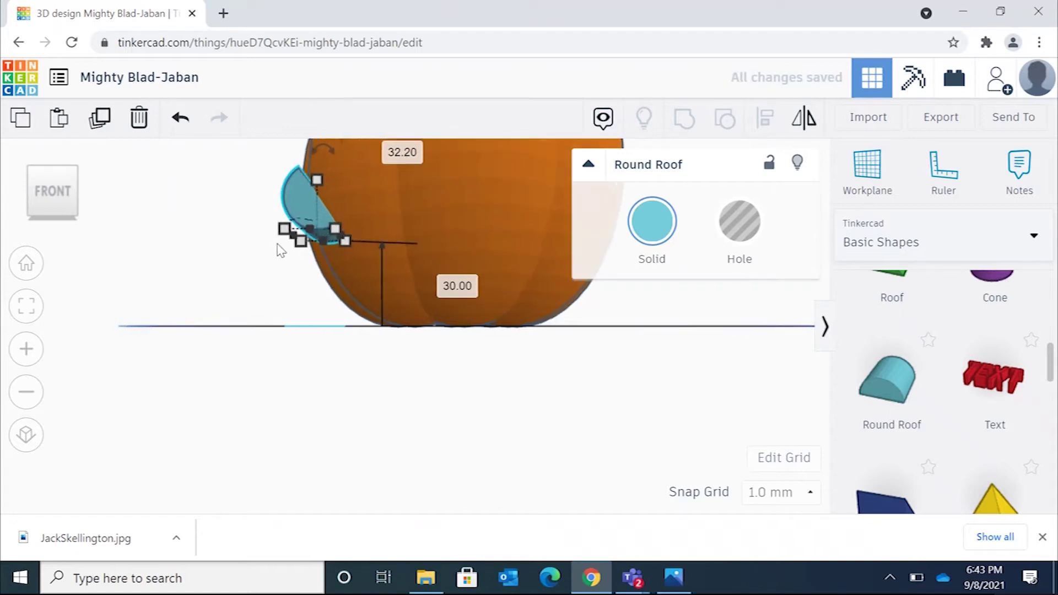
scroll(277, 244, down, 3)
scroll(310, 240, up, 2)
drag(370, 204, 374, 160)
right_drag(297, 193, 273, 263)
click(37, 212)
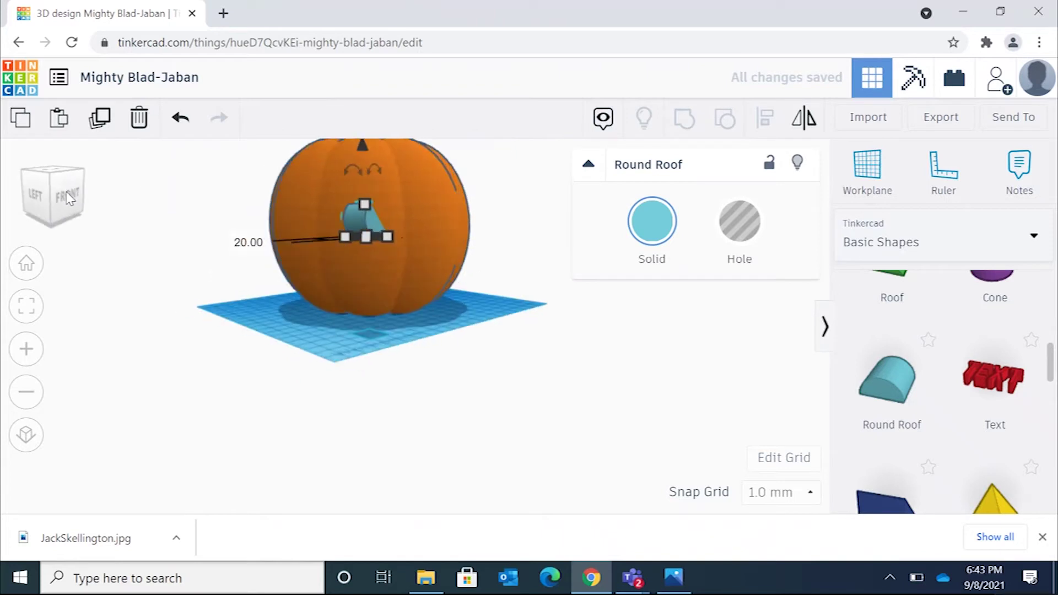
- Move the Round Roof sideways onto the pumpkin's face, at the left eye position seen from the front
drag(364, 214, 389, 220)
key(Right)
key(Right)
key(Right)
key(Right)
key(Right)
key(Right)
key(Right)
key(Right)
key(Right)
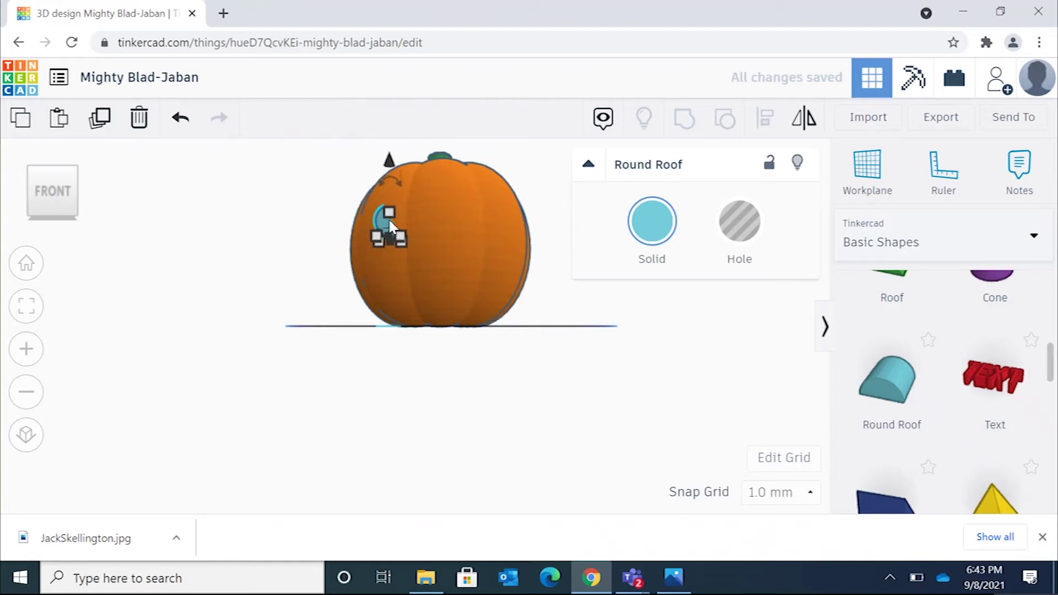
- Nudge the Round Roof eye slightly higher on the pumpkin's face
key(ctrl+Up)
key(ctrl+Up)
key(ctrl+Up)
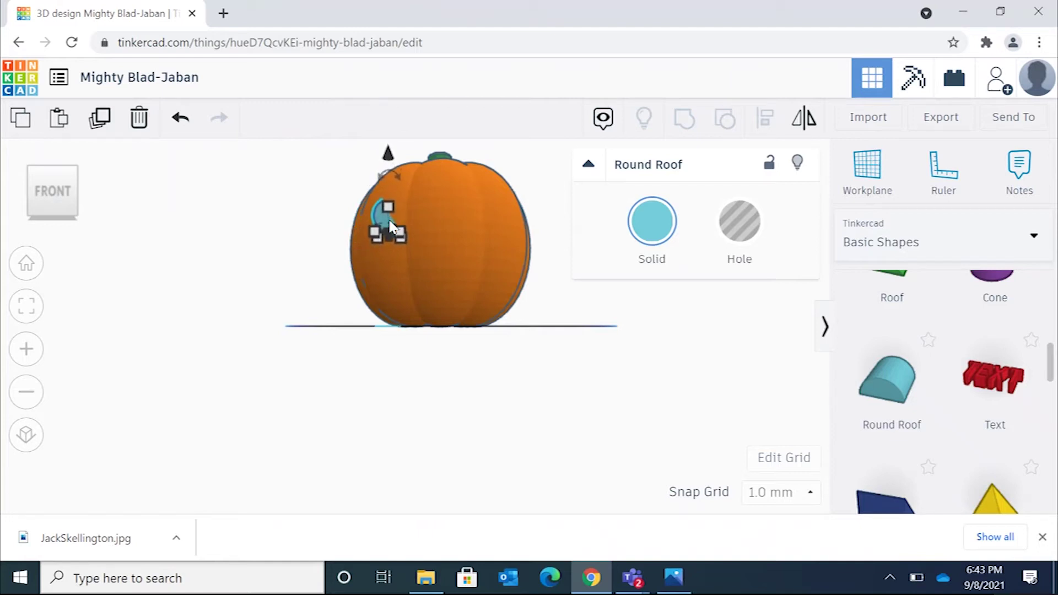
key(ctrl+Up)
- From the pumpkin's left side, adjust how far the Round Roof eye protrudes from the front surface
click(409, 261)
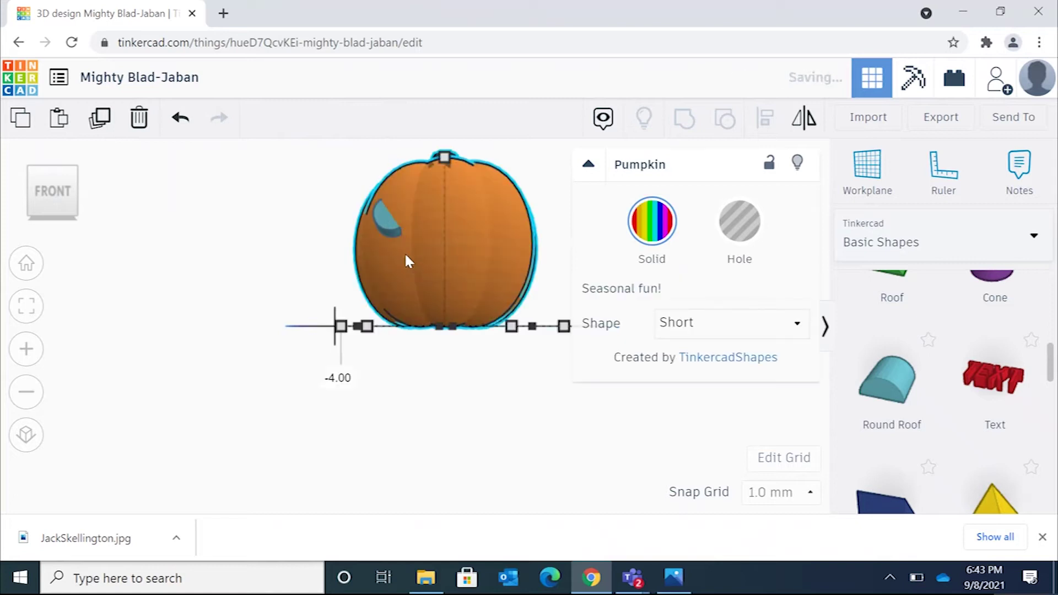
right_drag(406, 260, 430, 292)
drag(67, 196, 73, 189)
click(40, 190)
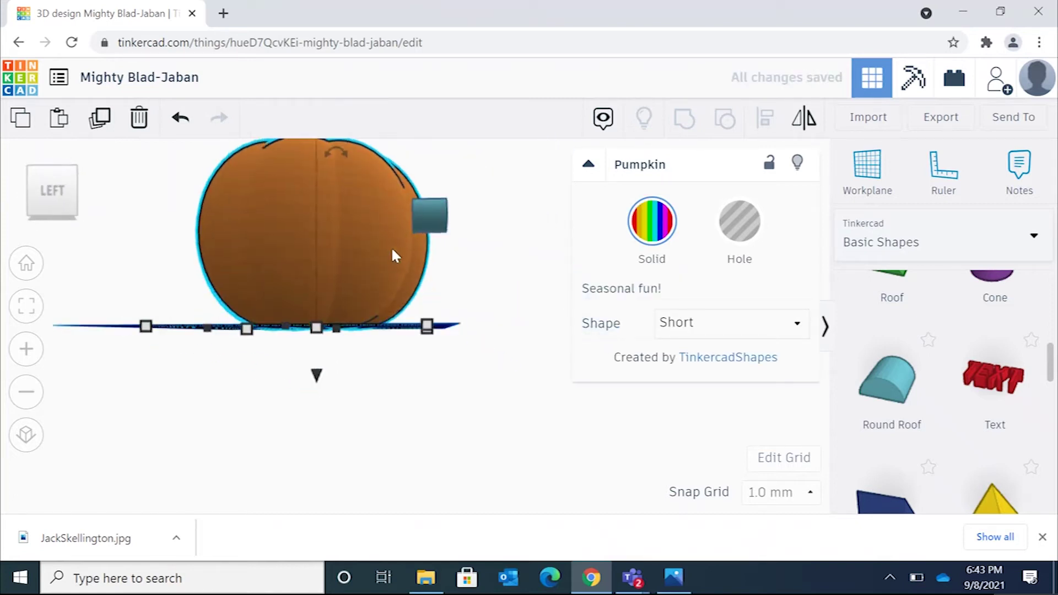
click(400, 212)
drag(400, 215, 421, 220)
right_drag(421, 219, 384, 190)
- Enlarge the Round Roof eye to 26 mm wide and 36 mm deep, and compare it with the reference picture
click(73, 194)
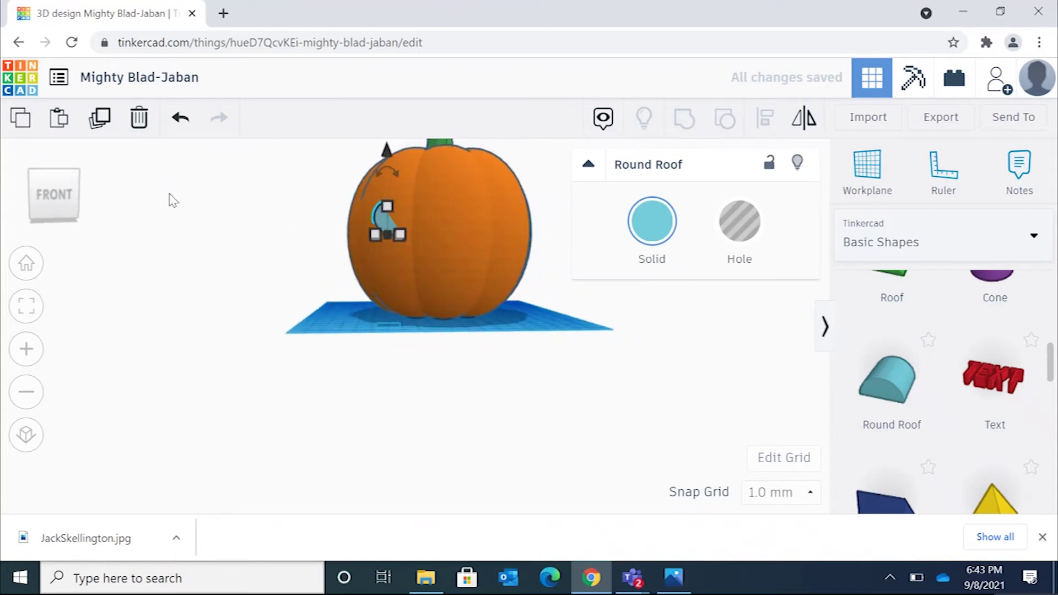
drag(390, 207, 417, 231)
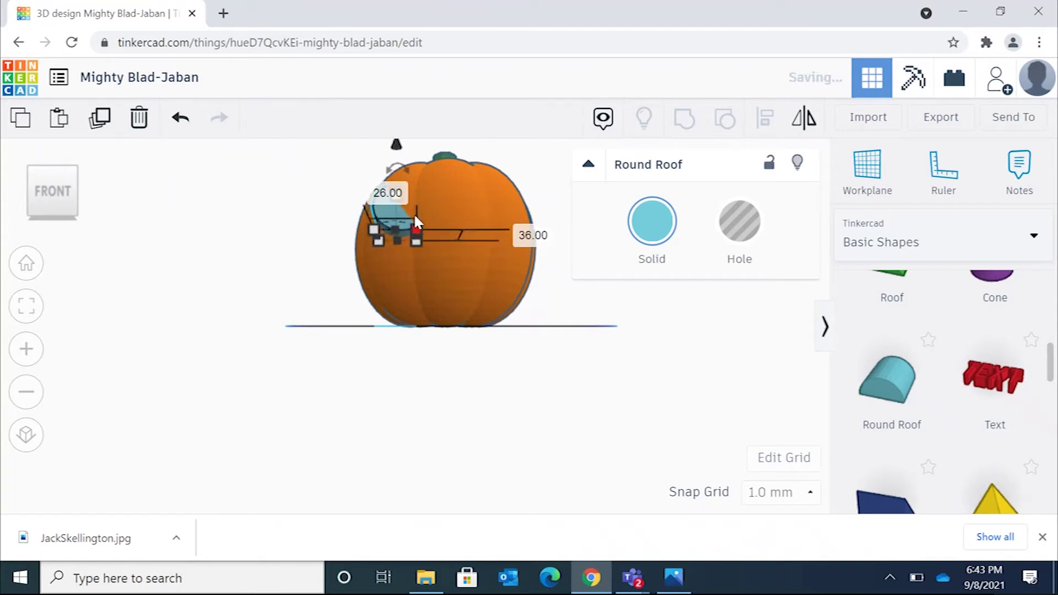
mouse_move(414, 212)
right_down()
mouse_move(457, 205)
mouse_move(531, 215)
mouse_move(536, 238)
mouse_move(488, 293)
mouse_move(369, 250)
mouse_move(374, 208)
mouse_move(396, 213)
right_up()
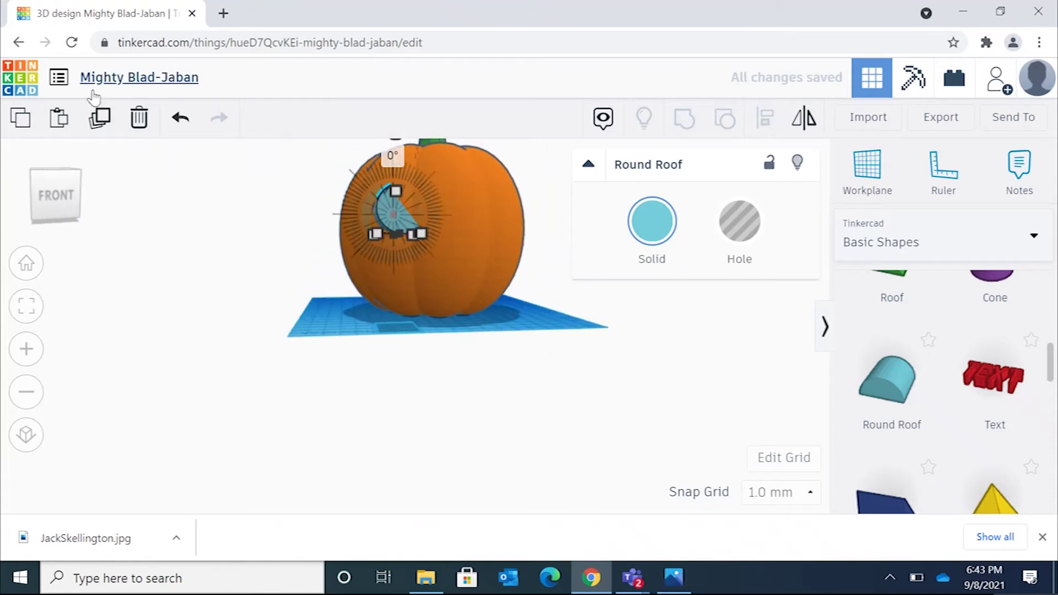
mouse_move(535, 12)
mouse_down()
mouse_move(855, 47)
mouse_move(535, 20)
mouse_up()
click(739, 12)
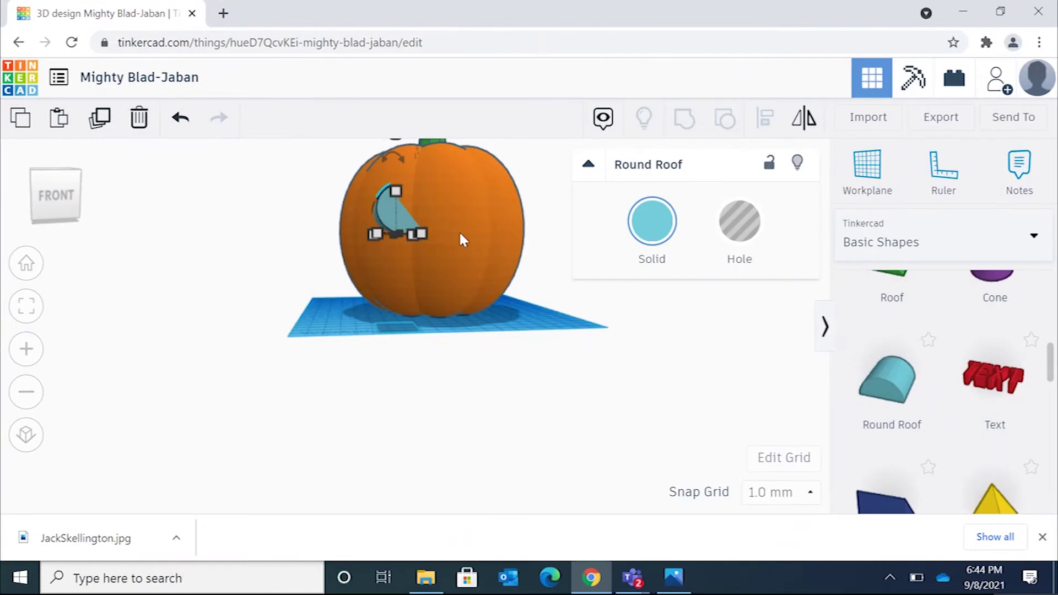
- Paste a copy of the Round Roof eye and try to mirror it for the second eye
click(58, 120)
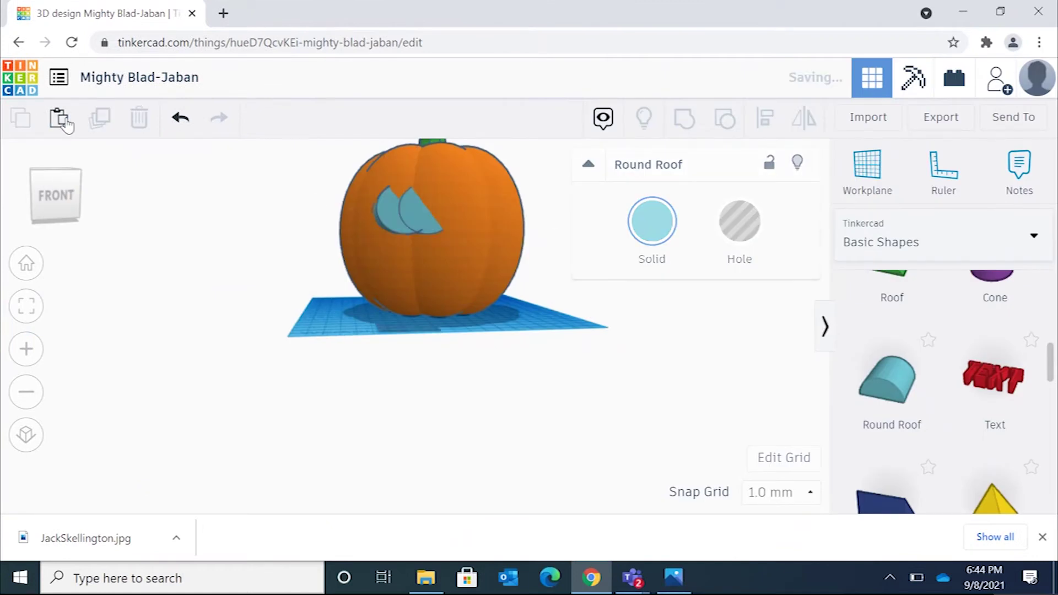
click(804, 119)
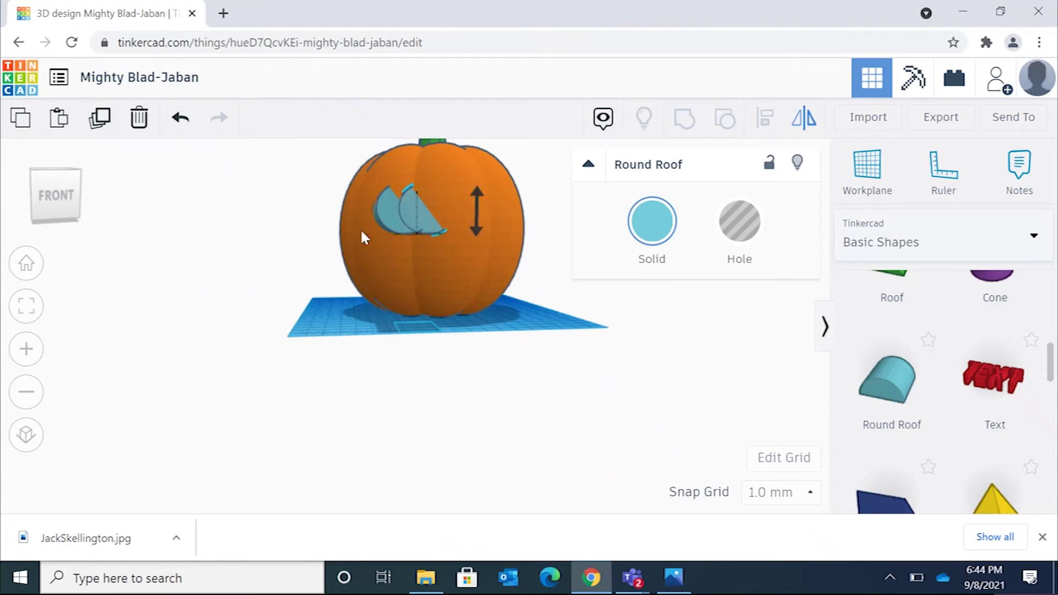
click(410, 213)
- Rotate the copied Round Roof by 90° in the plane of the pumpkin's face
drag(415, 163, 414, 162)
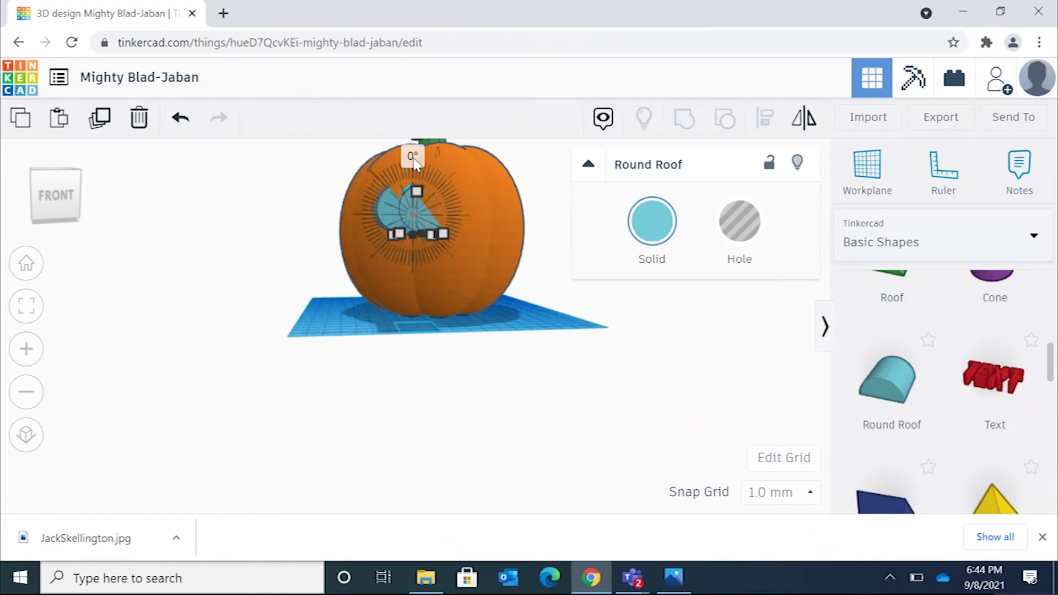
click(413, 157)
key(Return)
scroll(406, 162, down, 2)
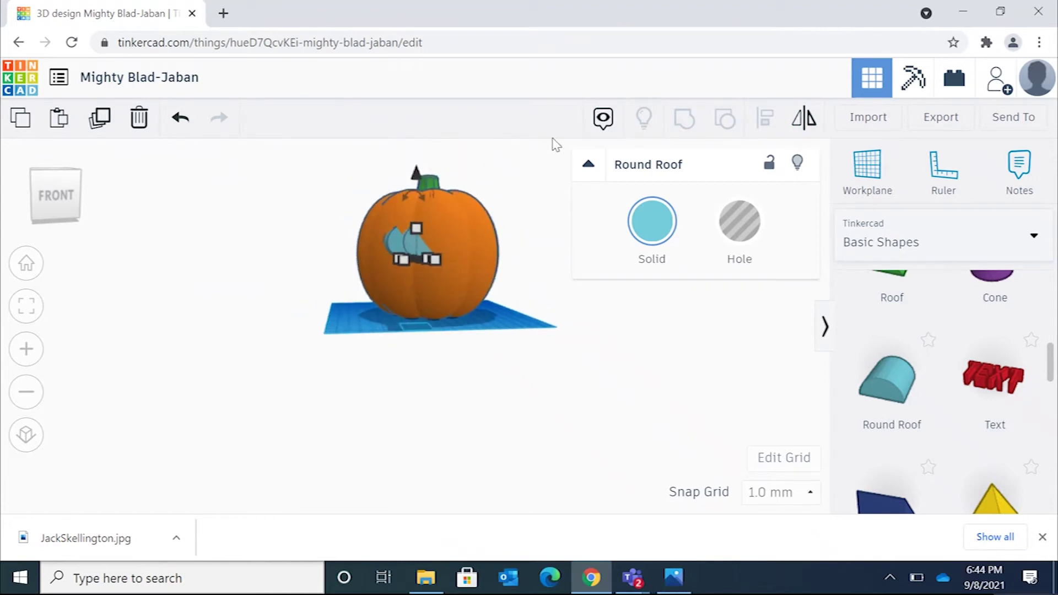
scroll(414, 180, up, 3)
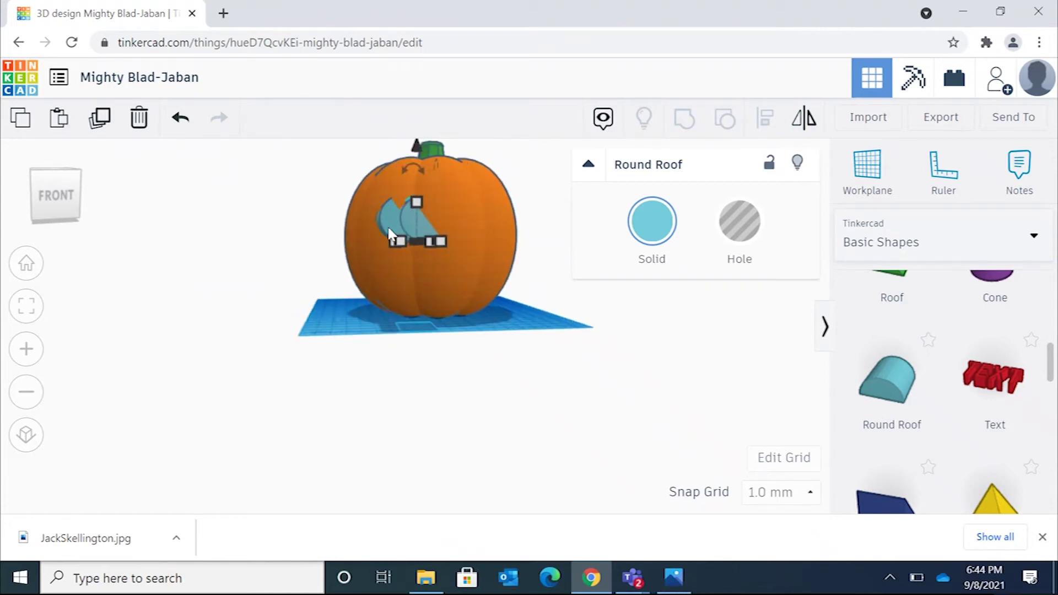
scroll(415, 184, down, 2)
click(414, 202)
click(410, 204)
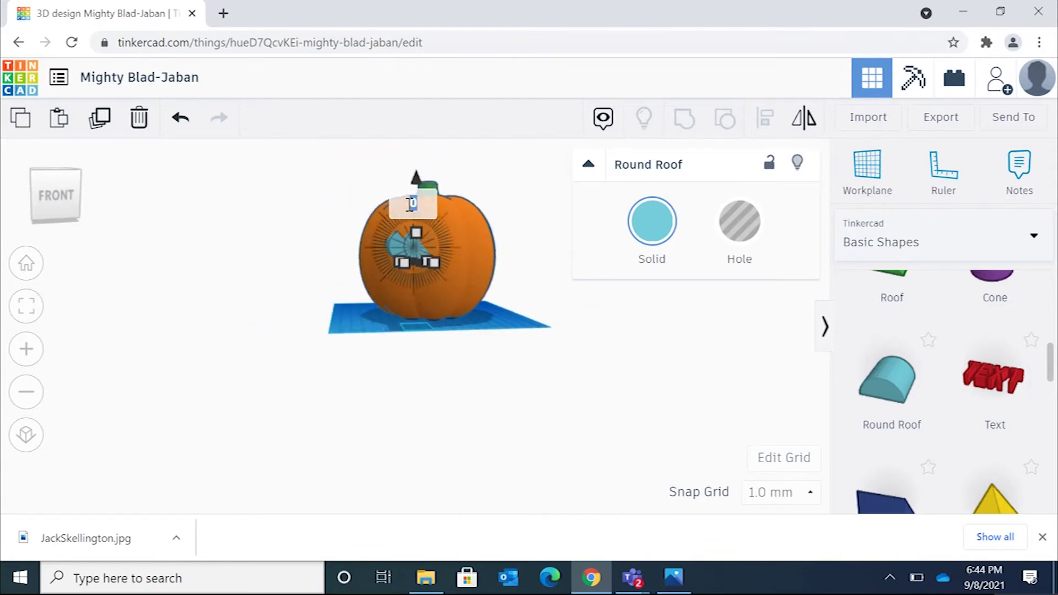
text(90)
key(Return)
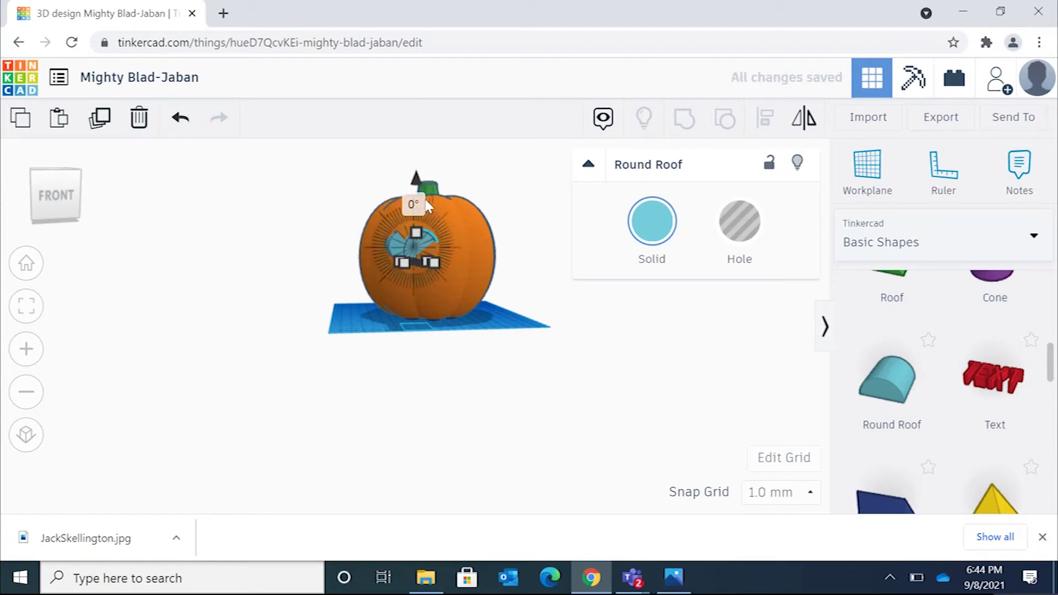
- Rotate the copied Round Roof further until its slope mirrors the first eye, with the curved side facing outward
click(395, 207)
scroll(389, 210, down, 2)
scroll(387, 207, up, 3)
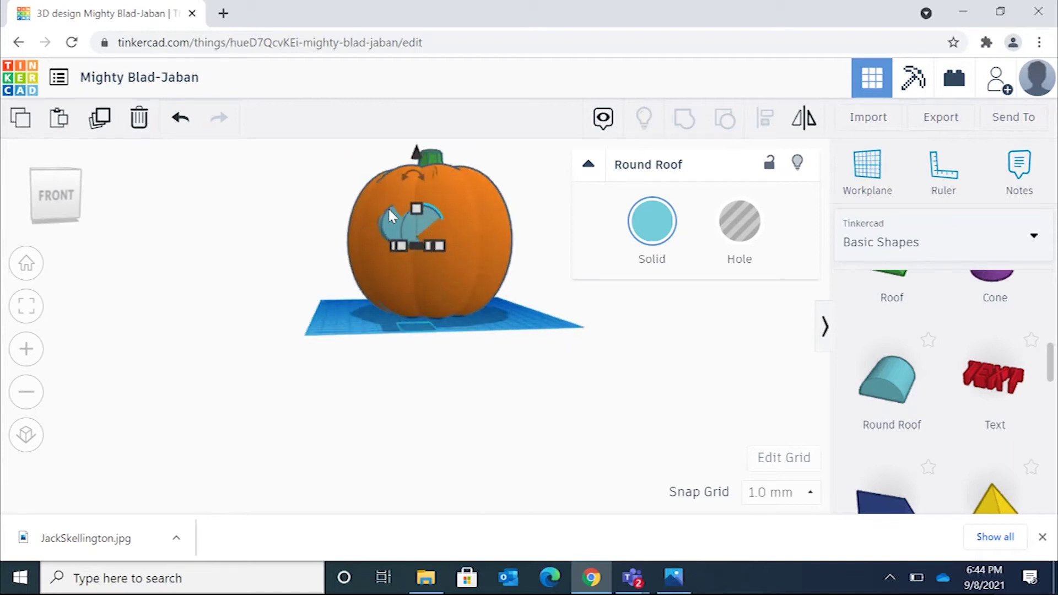
scroll(388, 207, down, 2)
middle_drag(383, 238, 381, 329)
scroll(384, 335, down, 2)
scroll(385, 336, up, 3)
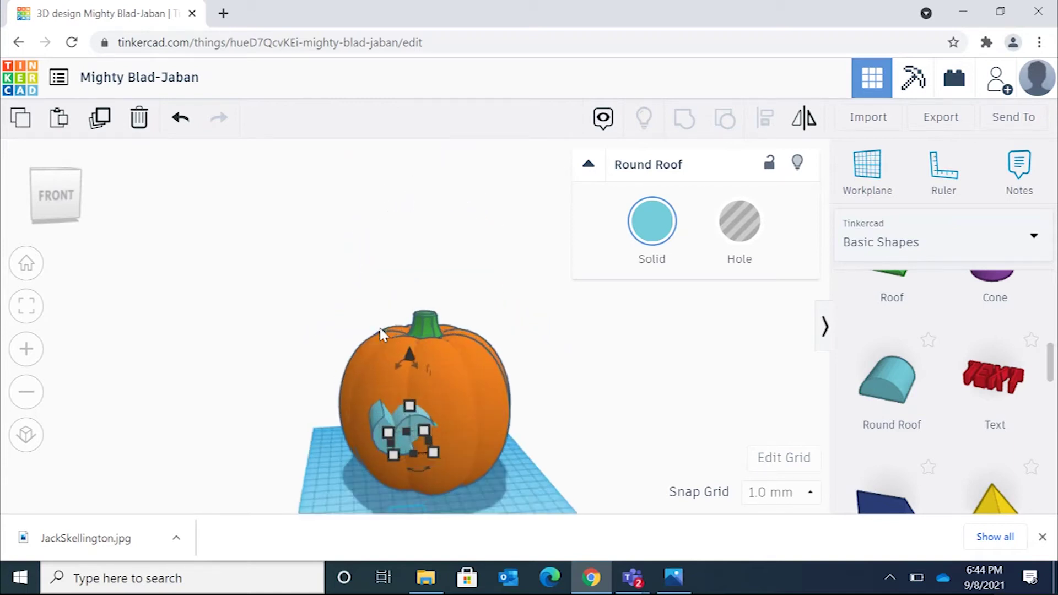
scroll(388, 353, down, 2)
scroll(389, 366, up, 1)
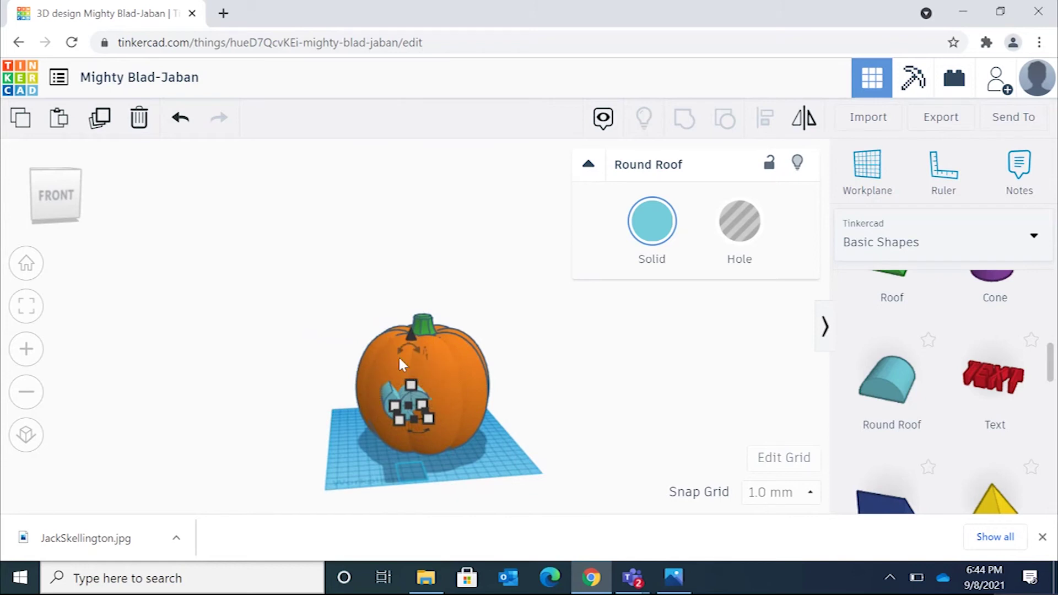
drag(408, 349, 355, 383)
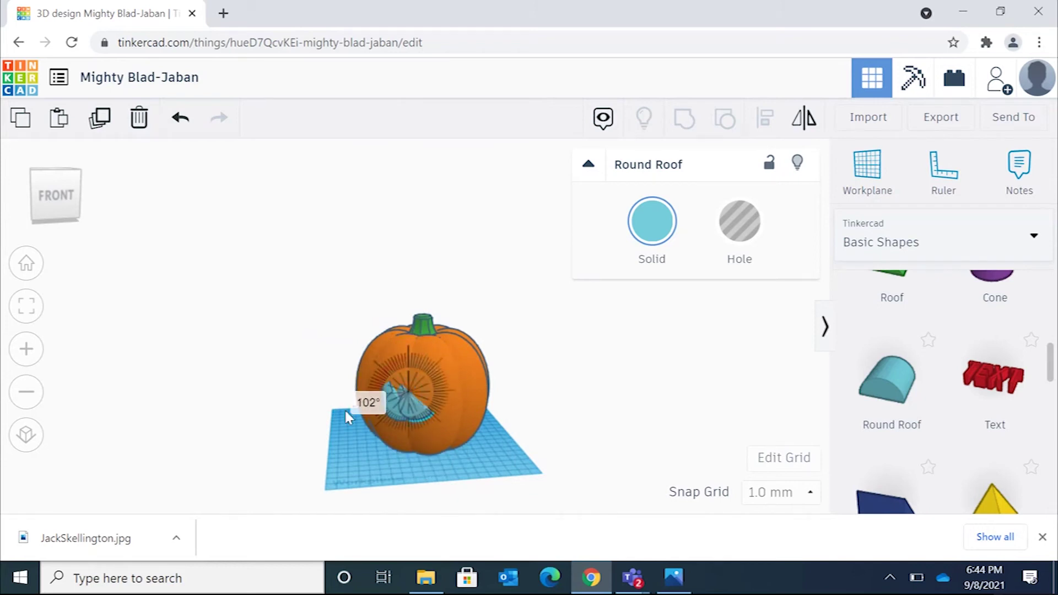
drag(345, 413, 417, 451)
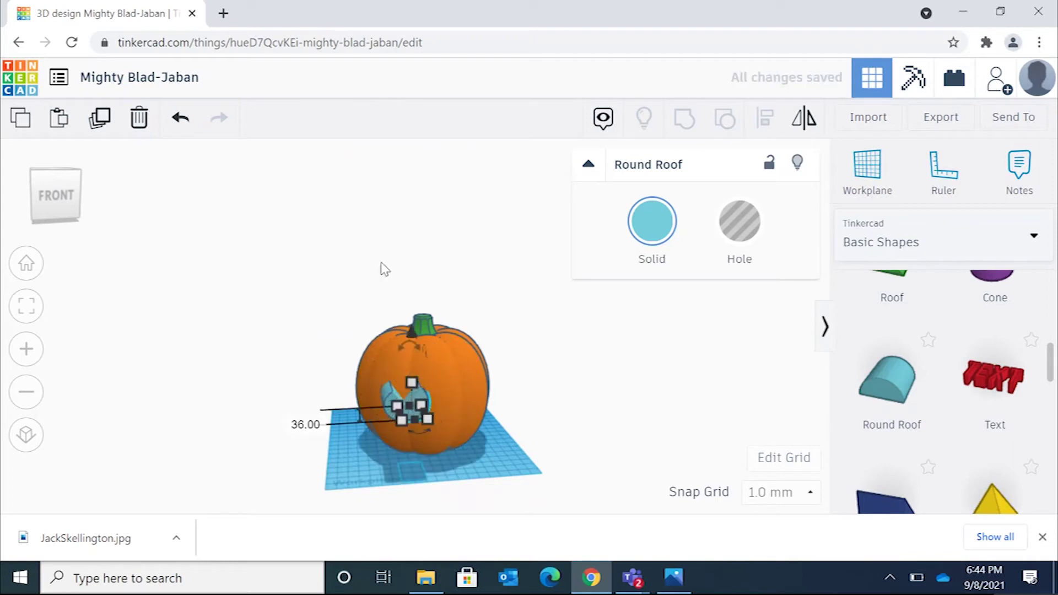
- Move the rotated copy across the face to the right eye position, level with the first eye, and check both eyes up close
right_drag(372, 390, 359, 337)
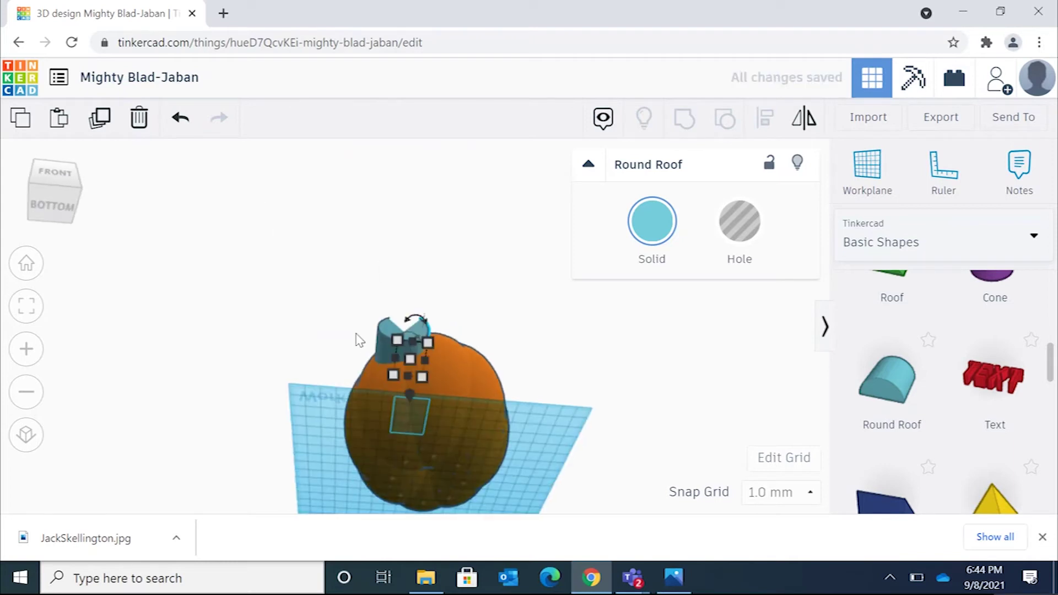
click(54, 176)
scroll(452, 473, down, 3)
scroll(431, 424, up, 5)
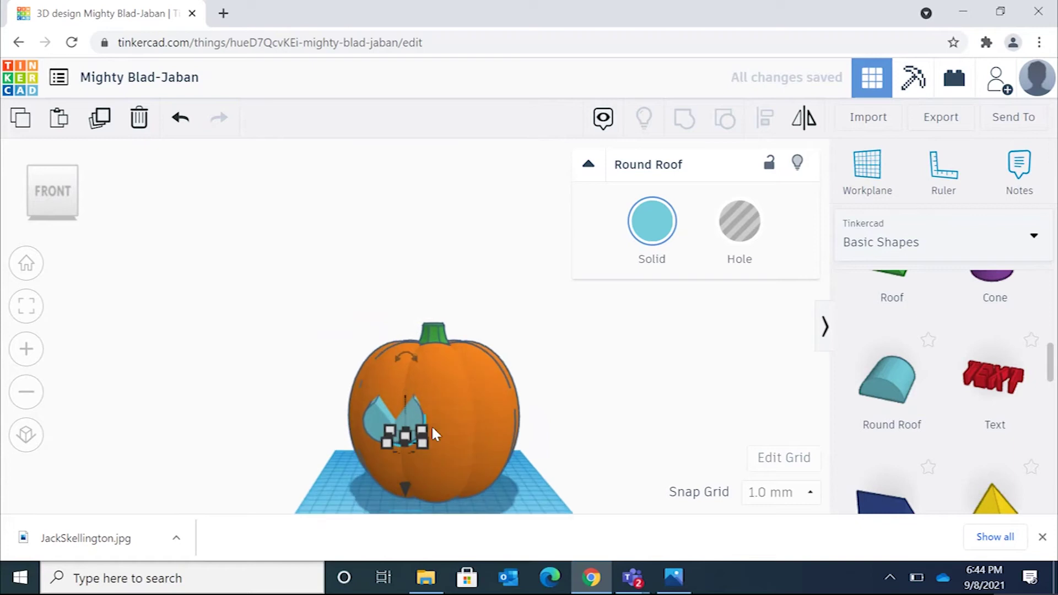
scroll(440, 401, down, 2)
scroll(421, 346, down, 1)
scroll(415, 358, up, 3)
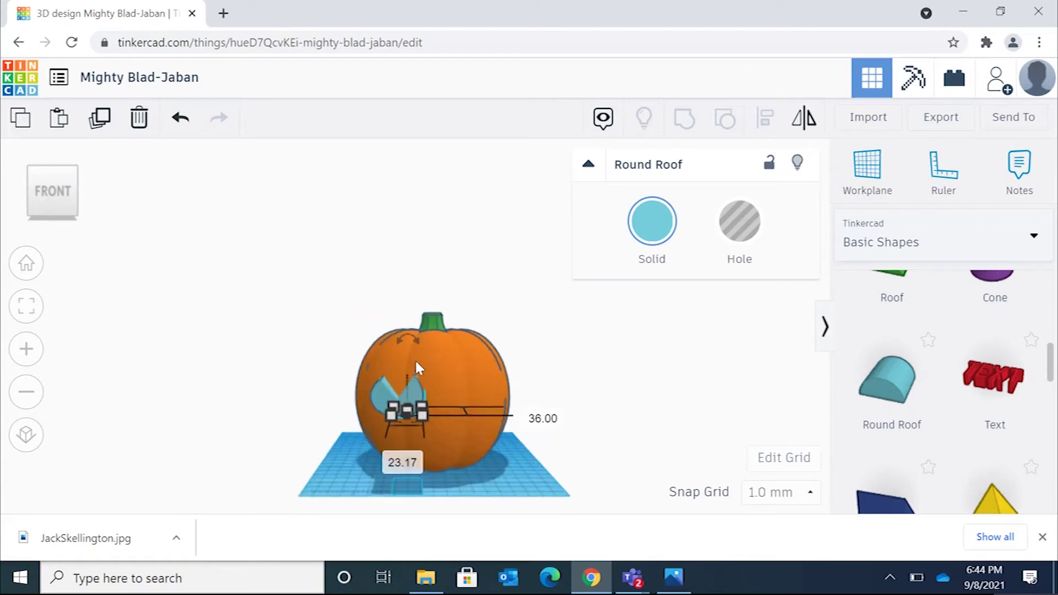
middle_drag(412, 382, 440, 285)
scroll(428, 322, up, 1)
drag(427, 322, 513, 303)
right_drag(512, 303, 539, 333)
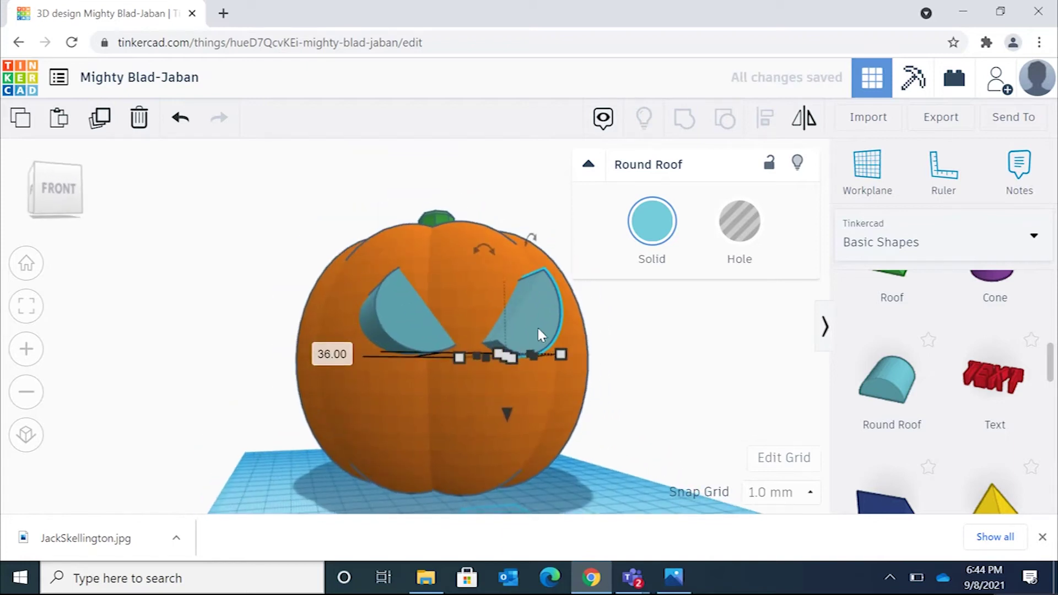
scroll(462, 309, up, 2)
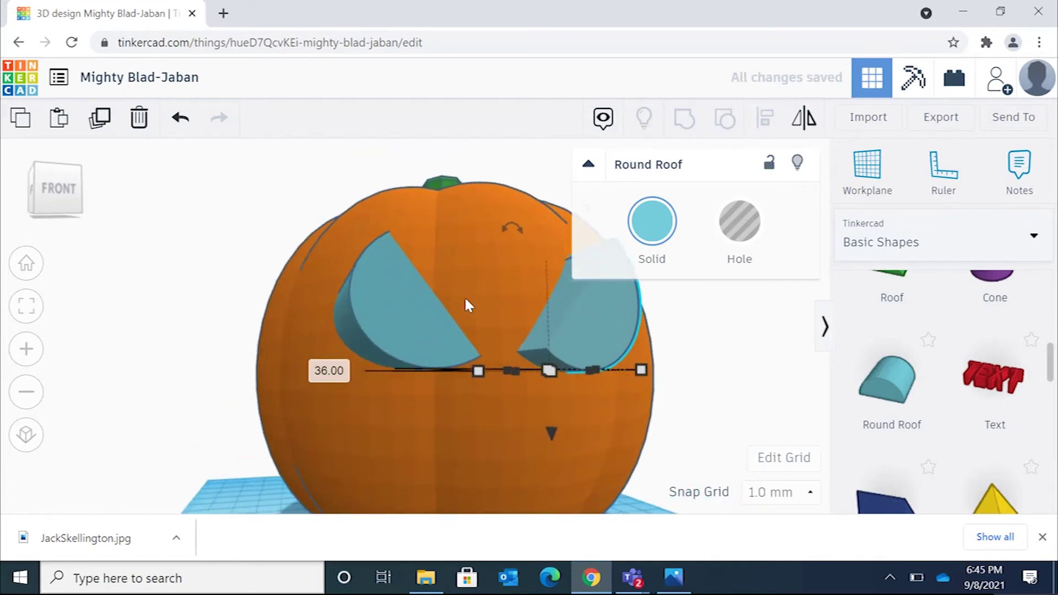
- Examine both Round Roof eyes from several angles and distances to compare their tilt, height and symmetry on the pumpkin
click(55, 188)
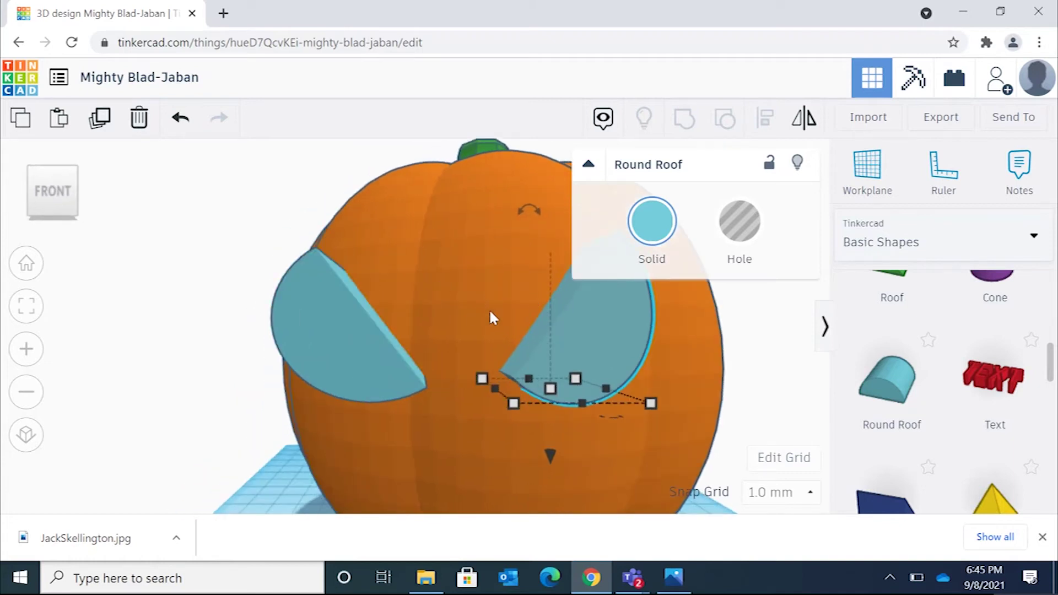
right_drag(484, 318, 415, 297)
scroll(416, 300, up, 3)
scroll(416, 300, down, 3)
mouse_move(576, 22)
mouse_down()
mouse_move(904, 47)
mouse_move(576, 22)
mouse_up()
click(785, 11)
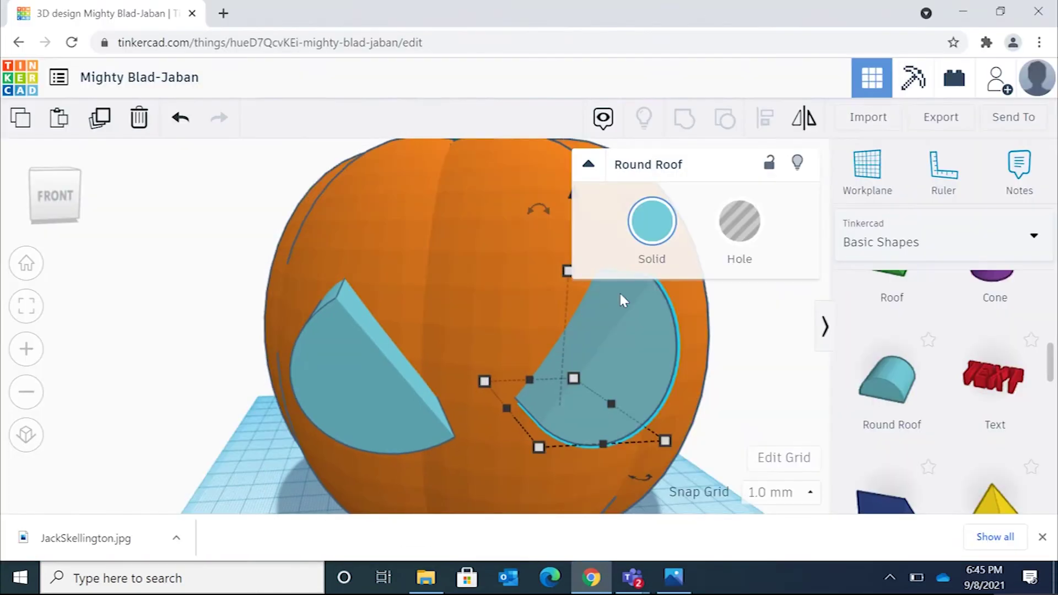
scroll(487, 371, down, 2)
scroll(487, 366, up, 4)
scroll(486, 366, down, 4)
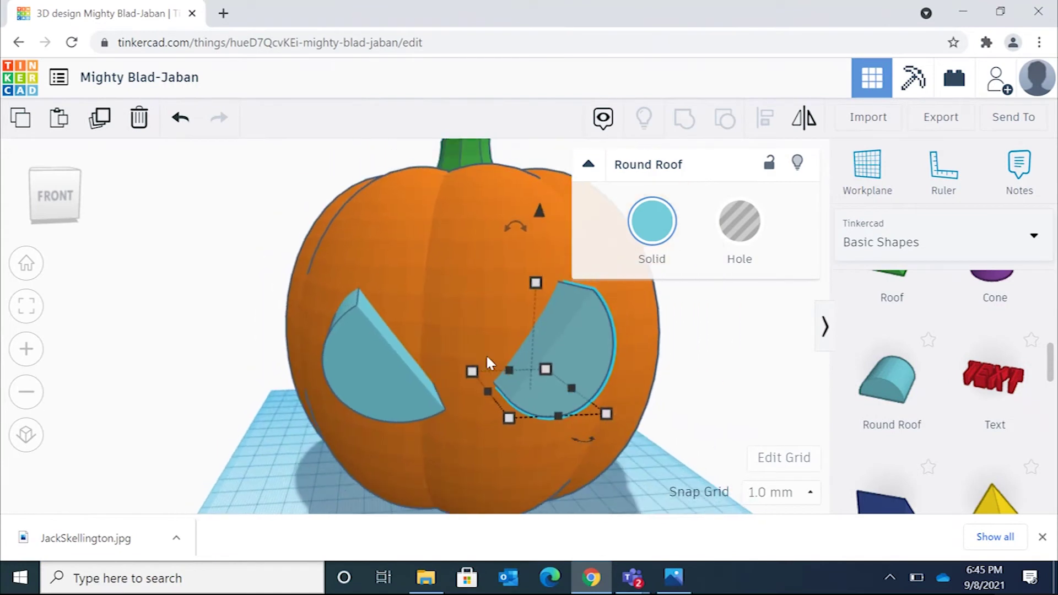
right_drag(486, 357, 486, 311)
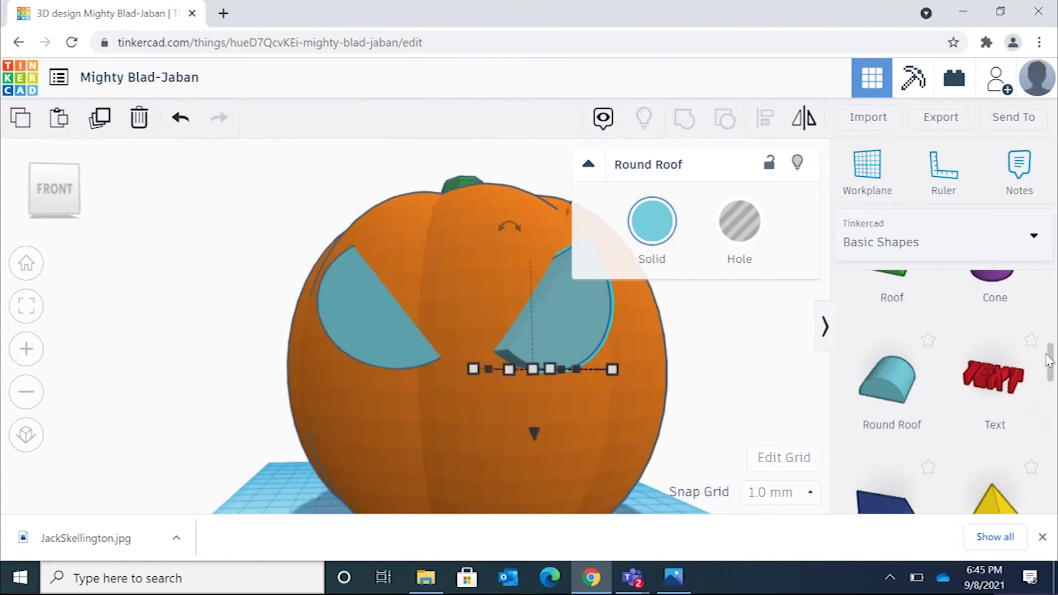
- Add a Cylinder from Basic Shapes and place it on the workplane beside the pumpkin, on the first eye's side
drag(1048, 346, 1037, 299)
scroll(1038, 306, down, 10)
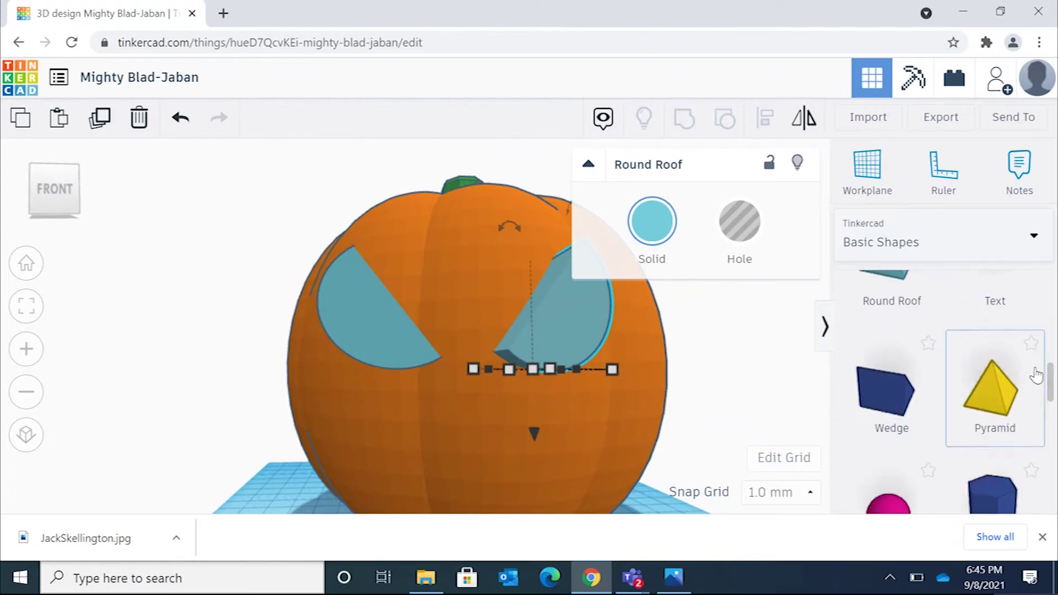
scroll(1035, 401, down, 7)
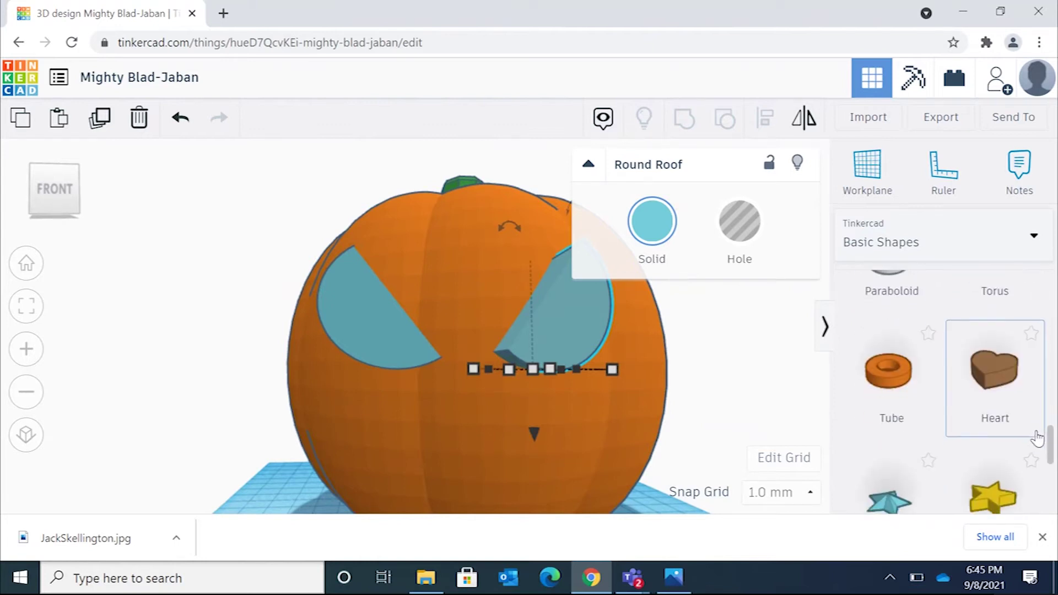
drag(1039, 464, 1053, 340)
scroll(1036, 335, up, 6)
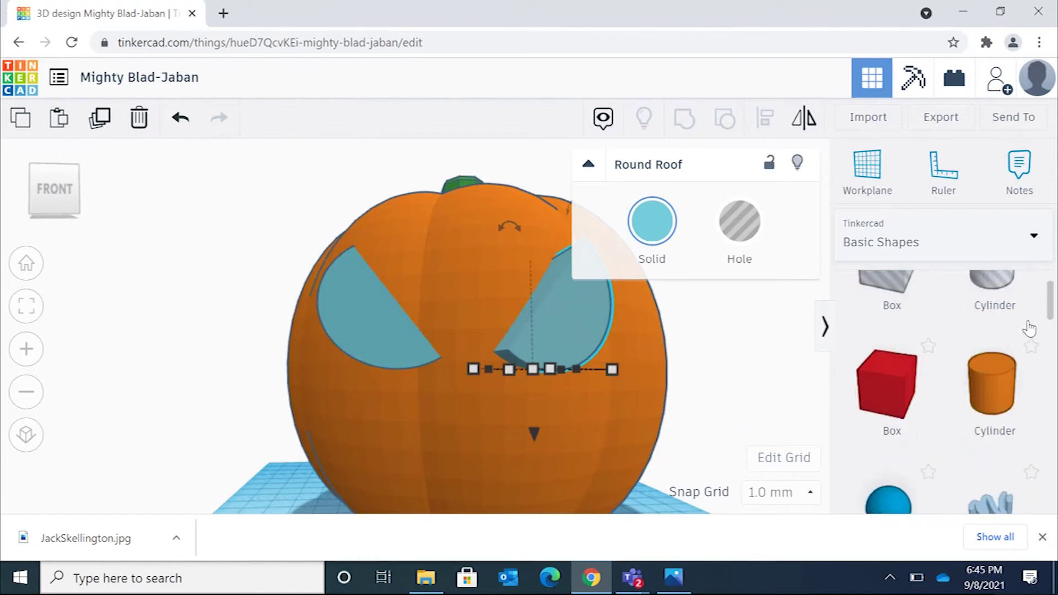
drag(994, 366, 998, 380)
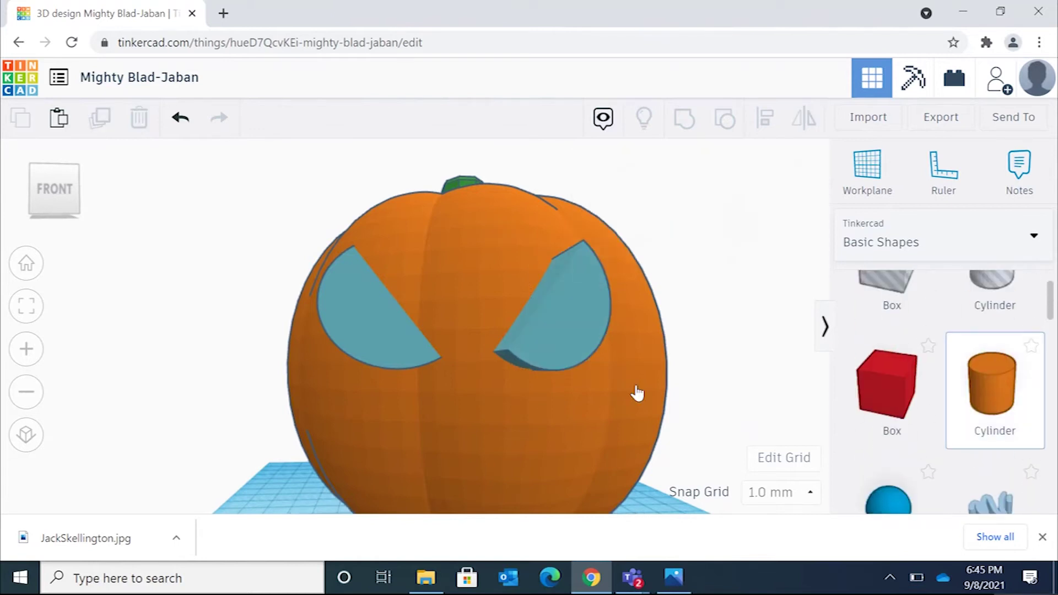
drag(236, 406, 271, 473)
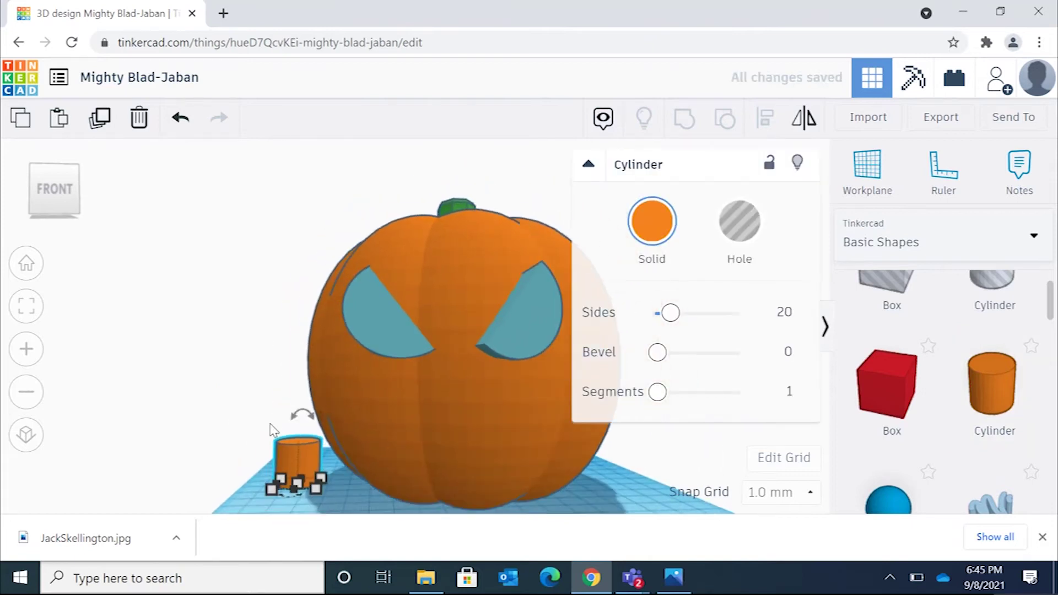
drag(281, 435, 283, 438)
scroll(256, 429, down, 3)
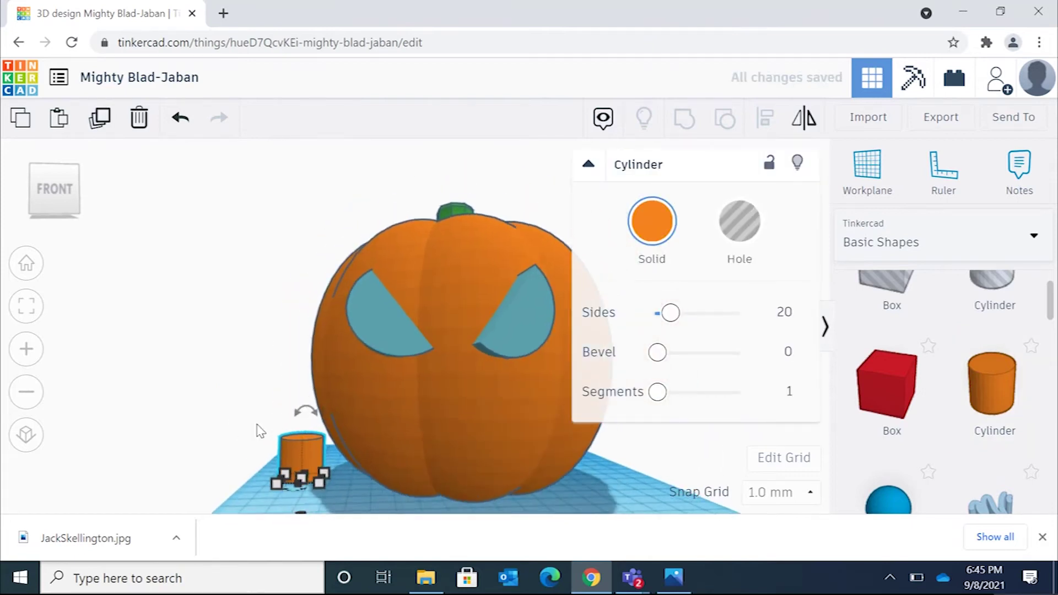
scroll(257, 429, up, 2)
drag(283, 437, 296, 469)
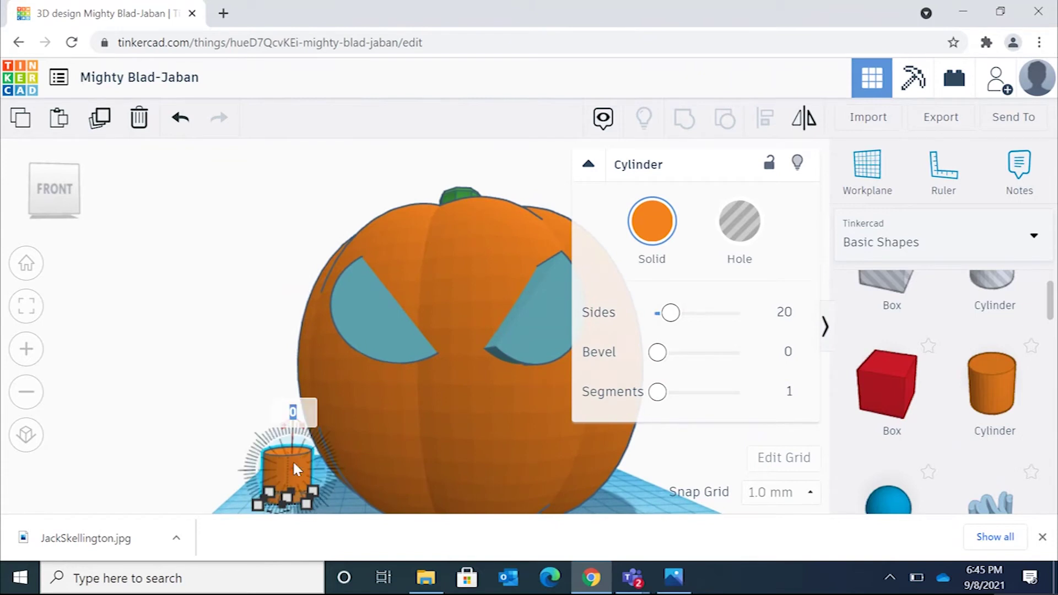
scroll(255, 443, down, 3)
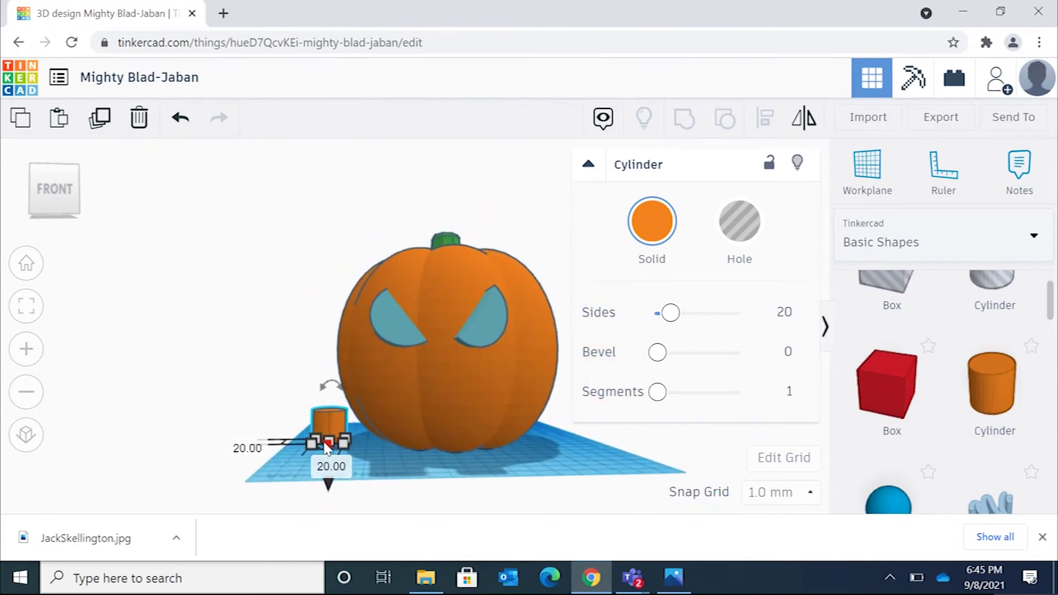
click(332, 385)
click(336, 383)
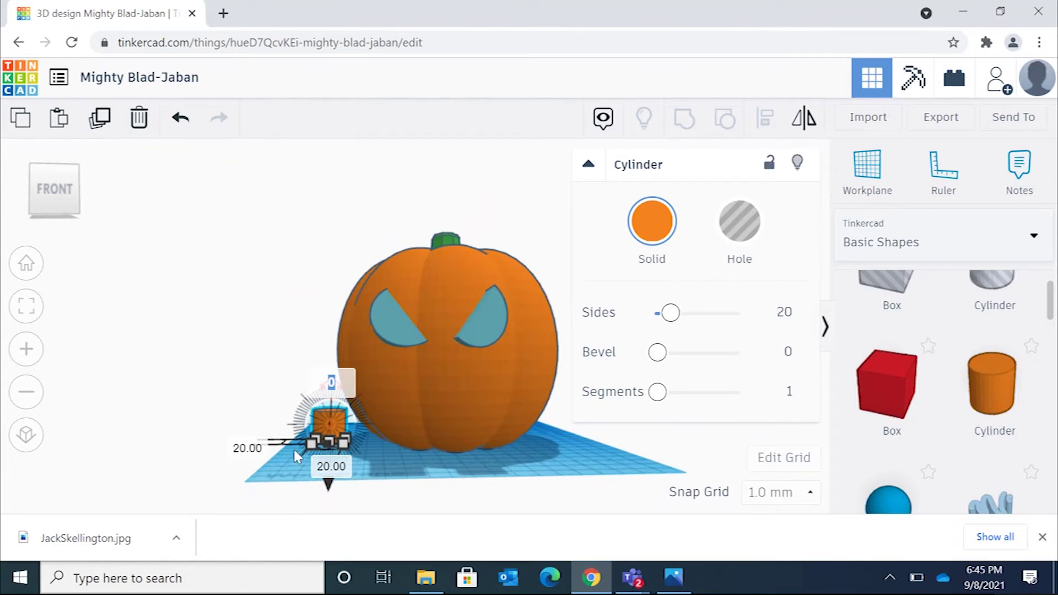
key(Return)
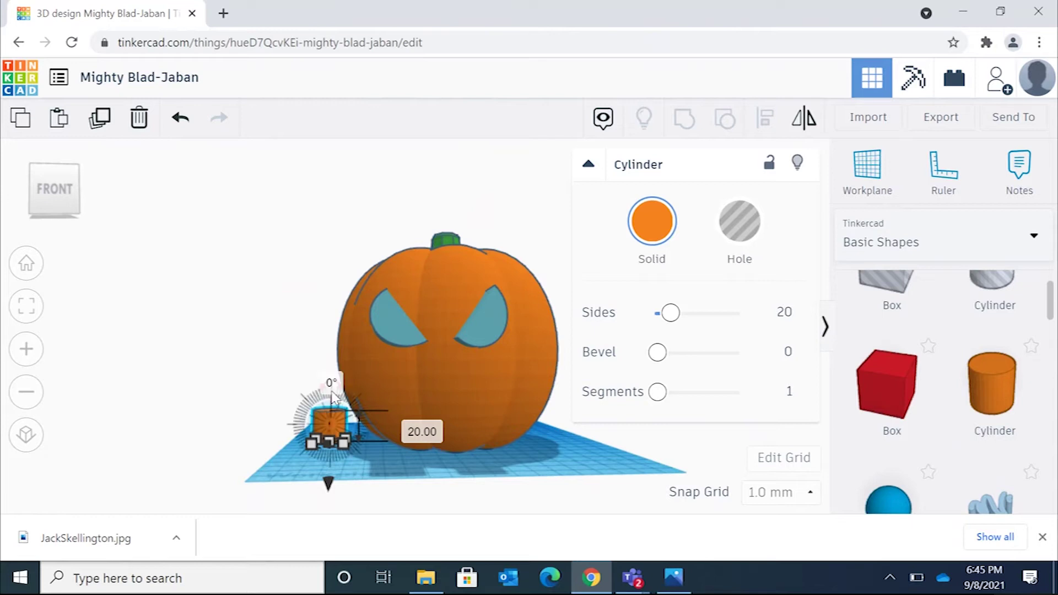
scroll(319, 384, down, 1)
click(322, 385)
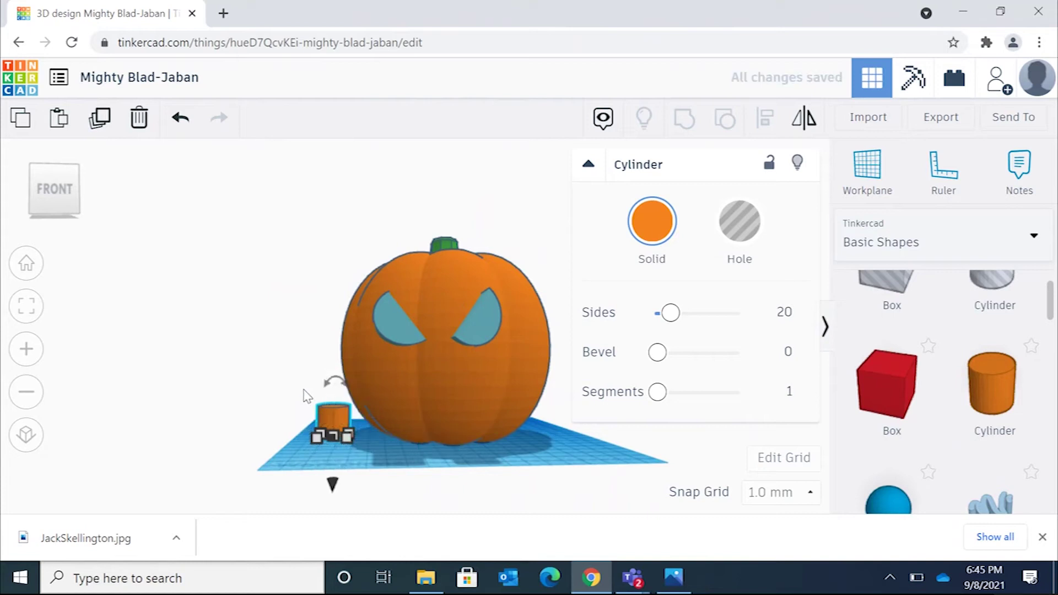
- Rotate the cylinder a quarter turn in the side view so it lies flat with its round face toward the front
click(76, 196)
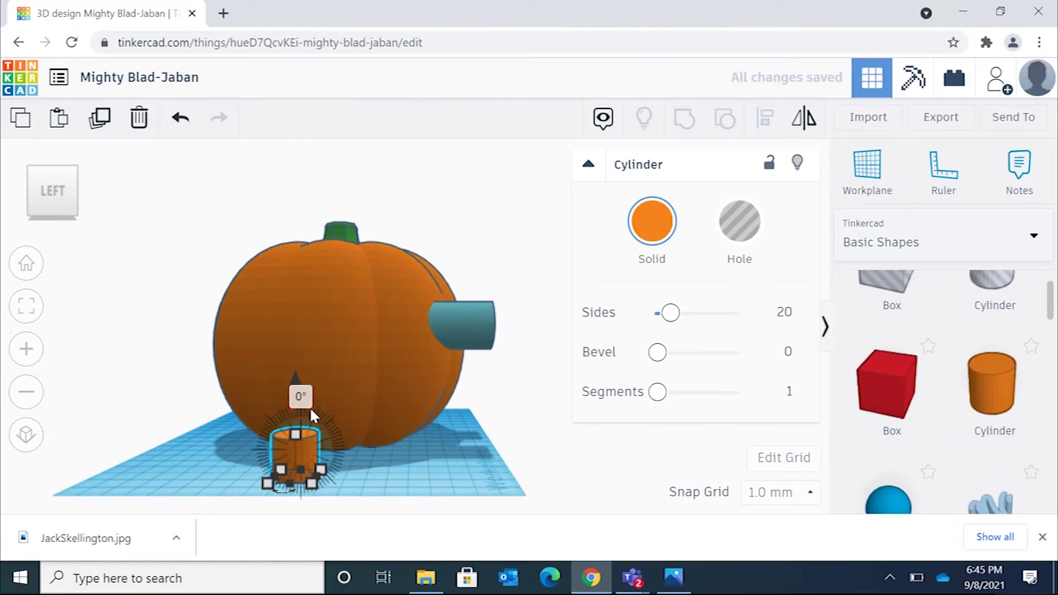
drag(308, 406, 310, 407)
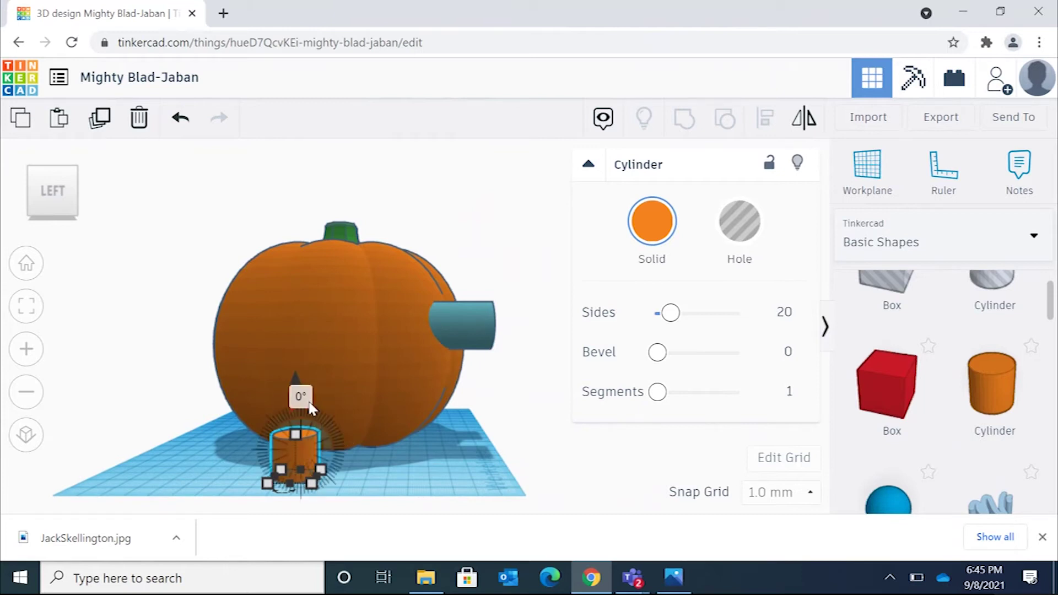
click(302, 407)
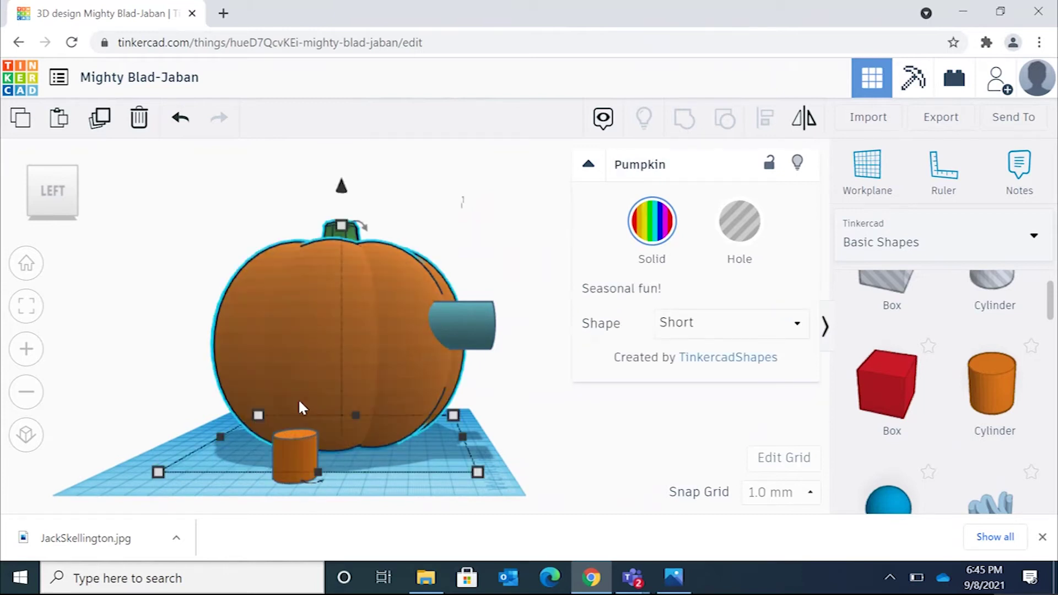
click(300, 439)
drag(297, 396, 344, 456)
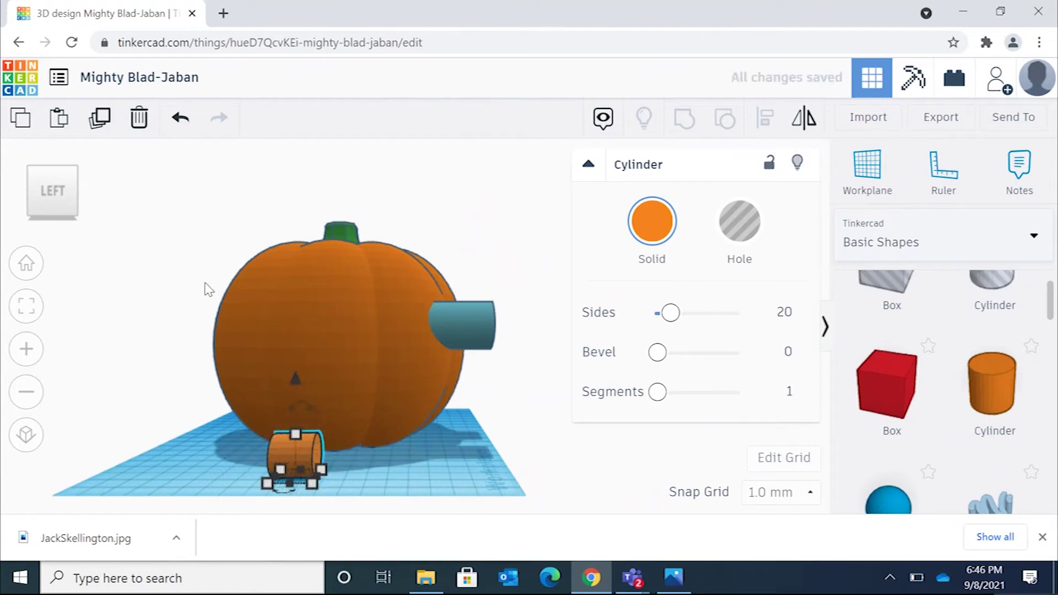
- Narrow the cylinder to a 9 mm wide upright oval and recolor it red
click(72, 201)
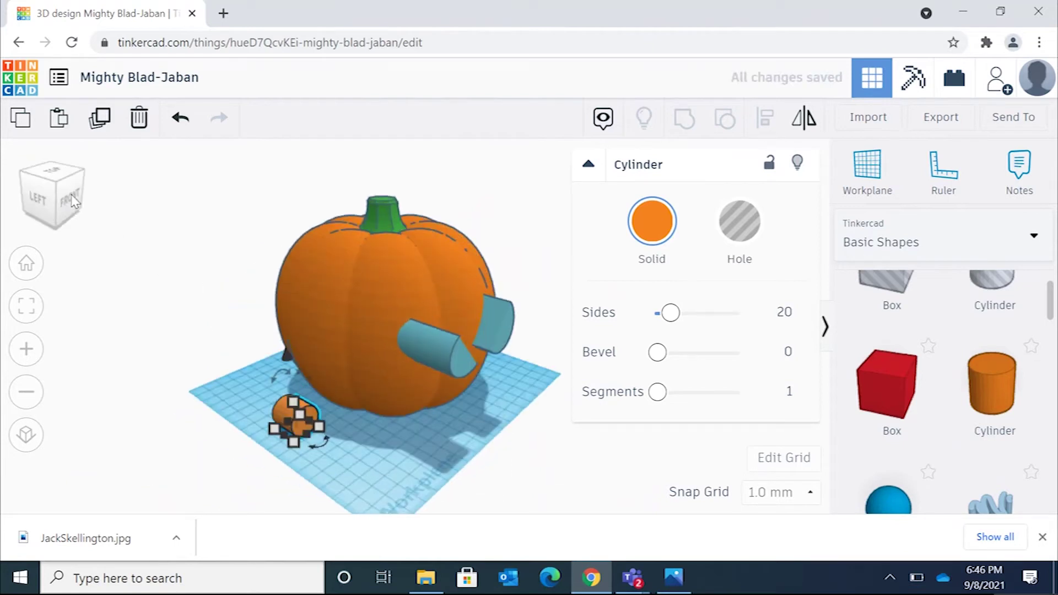
click(63, 201)
drag(326, 437, 347, 424)
scroll(347, 422, down, 2)
scroll(348, 423, up, 3)
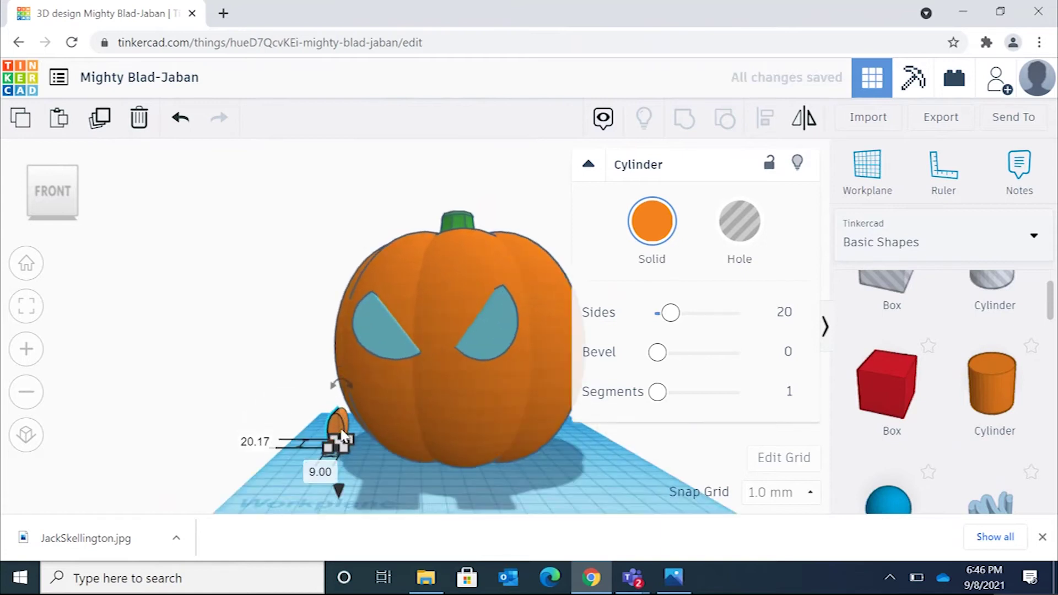
drag(339, 445, 332, 424)
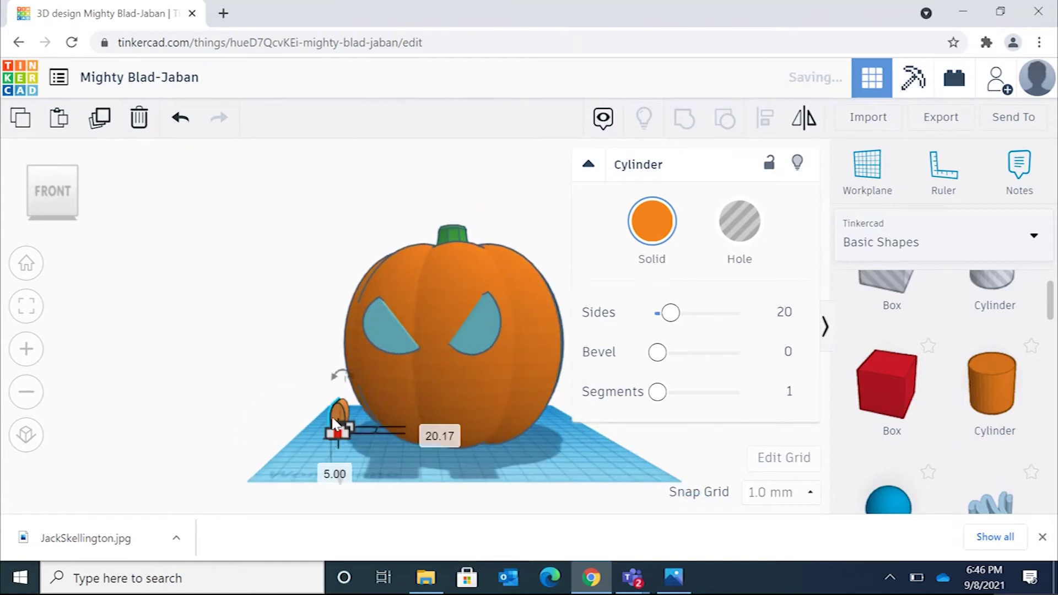
click(649, 232)
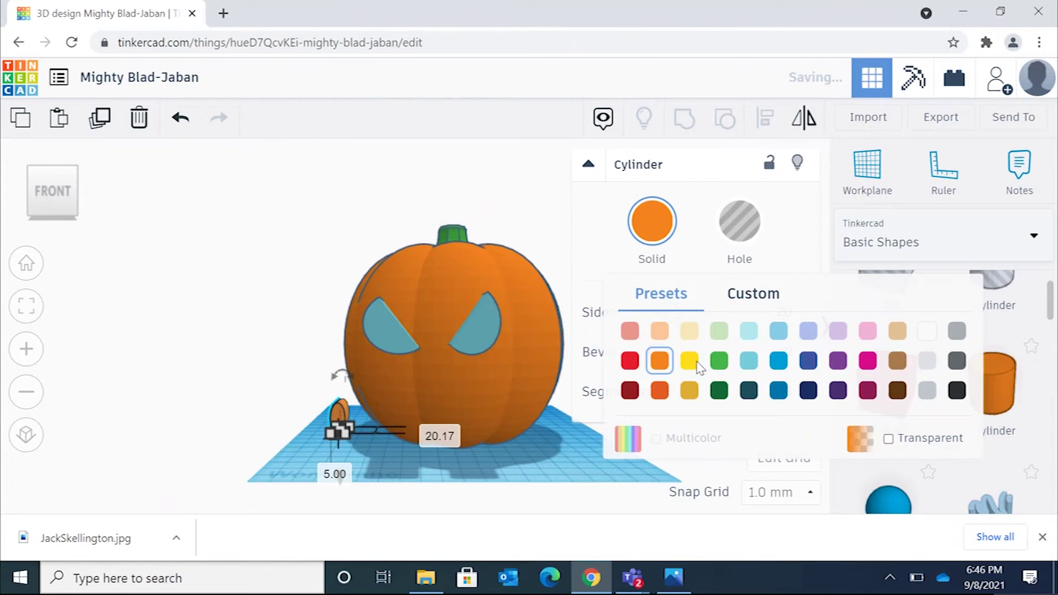
click(631, 361)
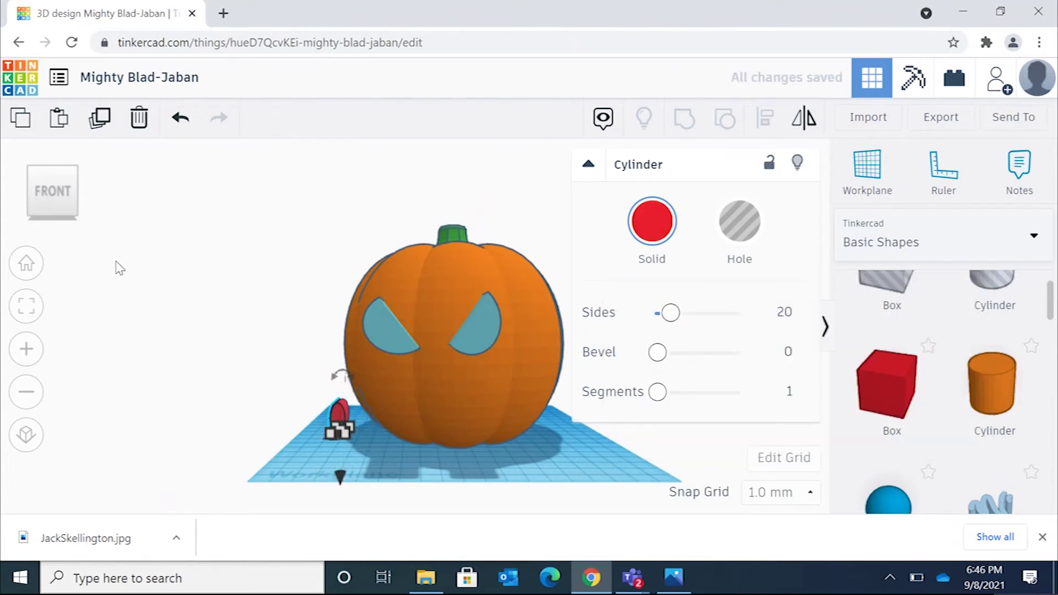
- Move the red cylinder forward by 77 mm to the front of the workplane, ahead of the pumpkin
mouse_move(56, 187)
mouse_down()
mouse_move(93, 197)
mouse_move(70, 196)
mouse_up()
click(70, 196)
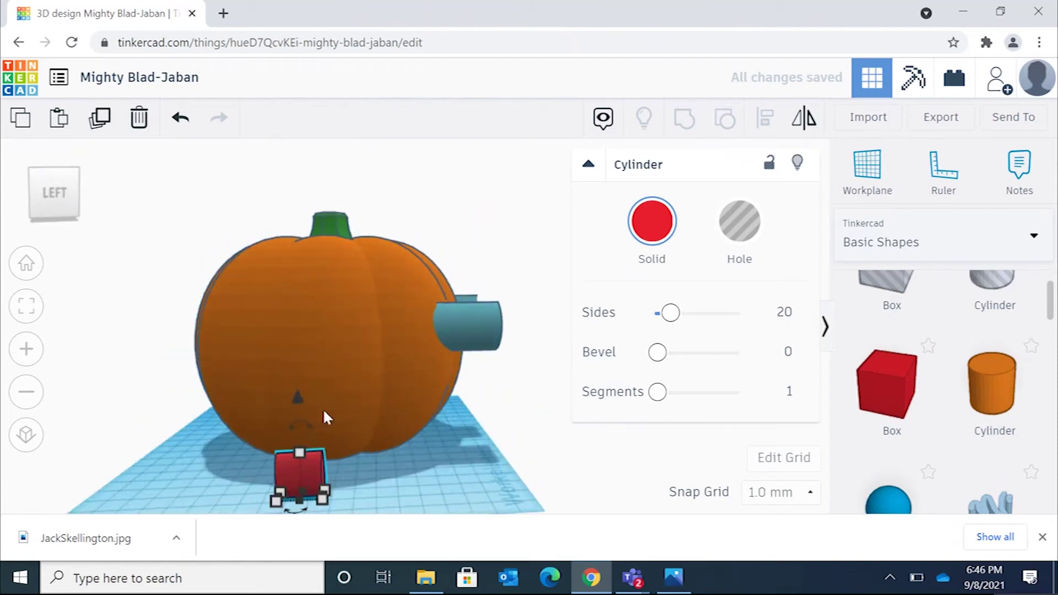
drag(289, 452, 464, 436)
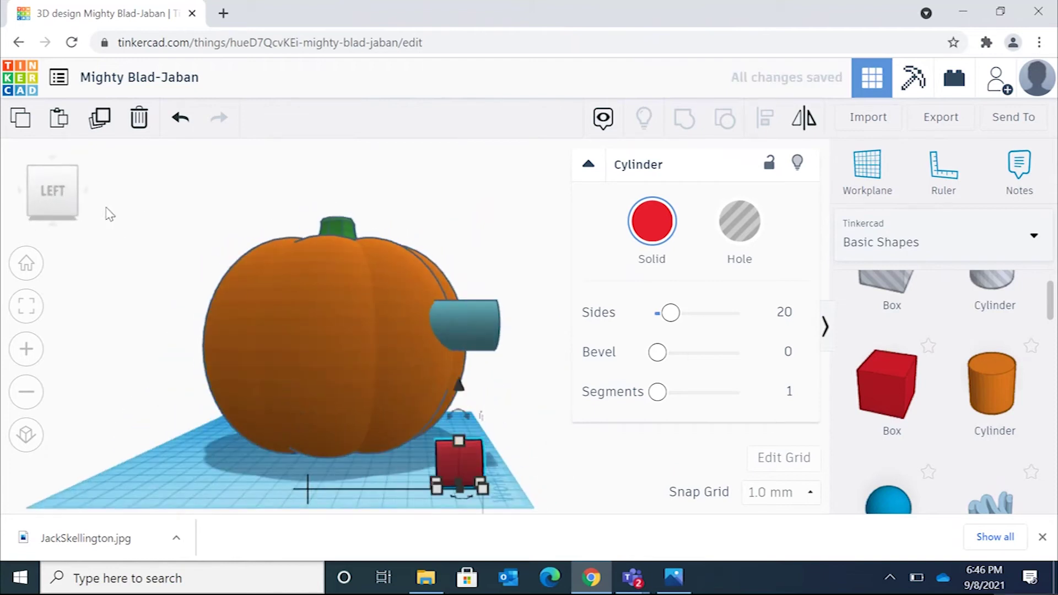
mouse_move(78, 193)
mouse_down()
mouse_move(60, 190)
mouse_move(67, 182)
mouse_up()
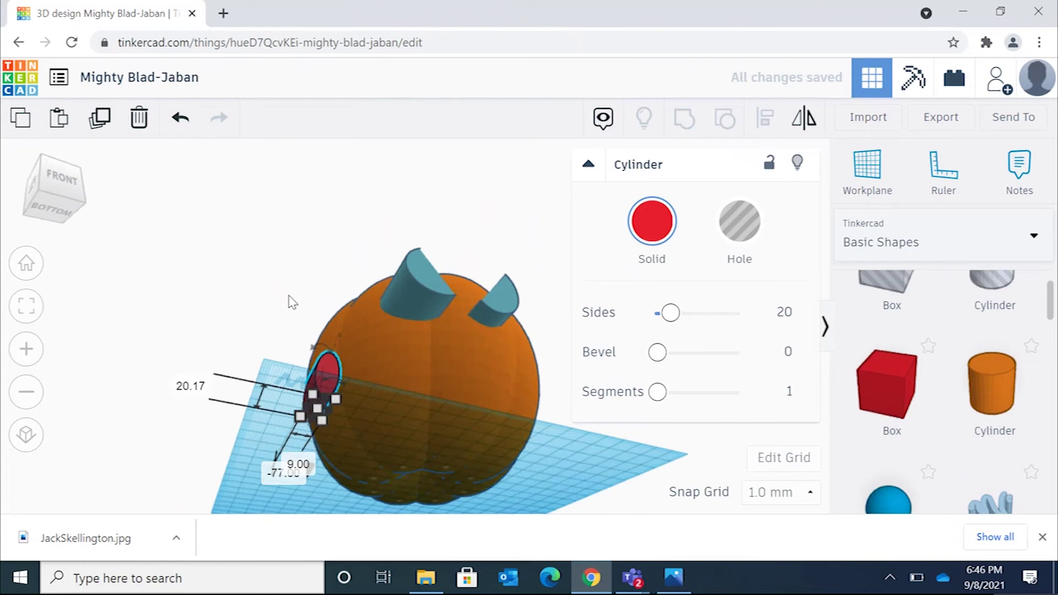
drag(288, 296, 303, 336)
right_drag(303, 336, 332, 460)
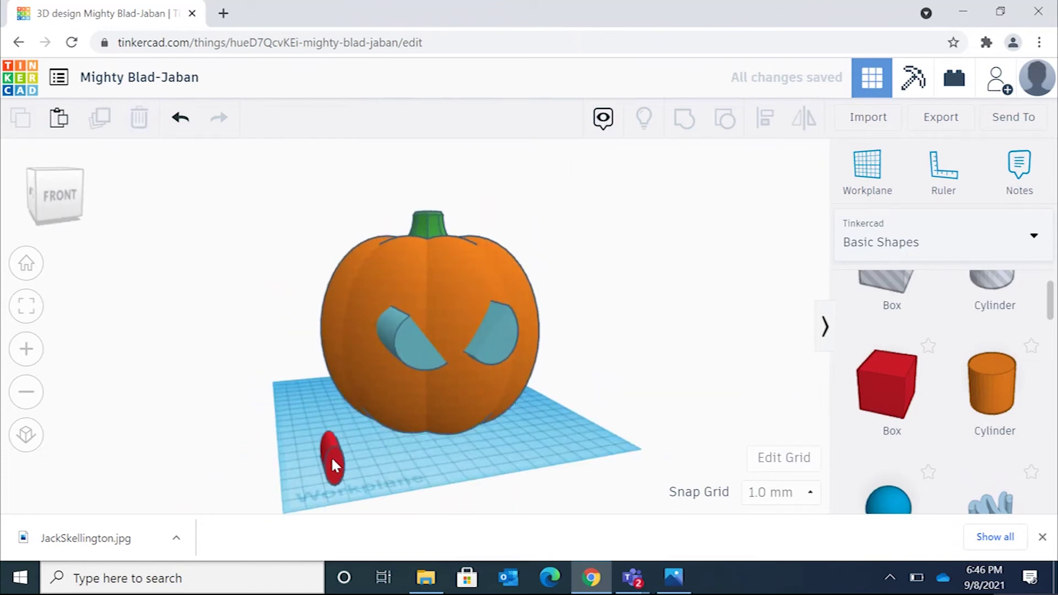
- Slide the red cylinder 44 mm sideways until it stands in front of the pumpkin, in line with the left eye
click(332, 458)
drag(66, 181, 69, 187)
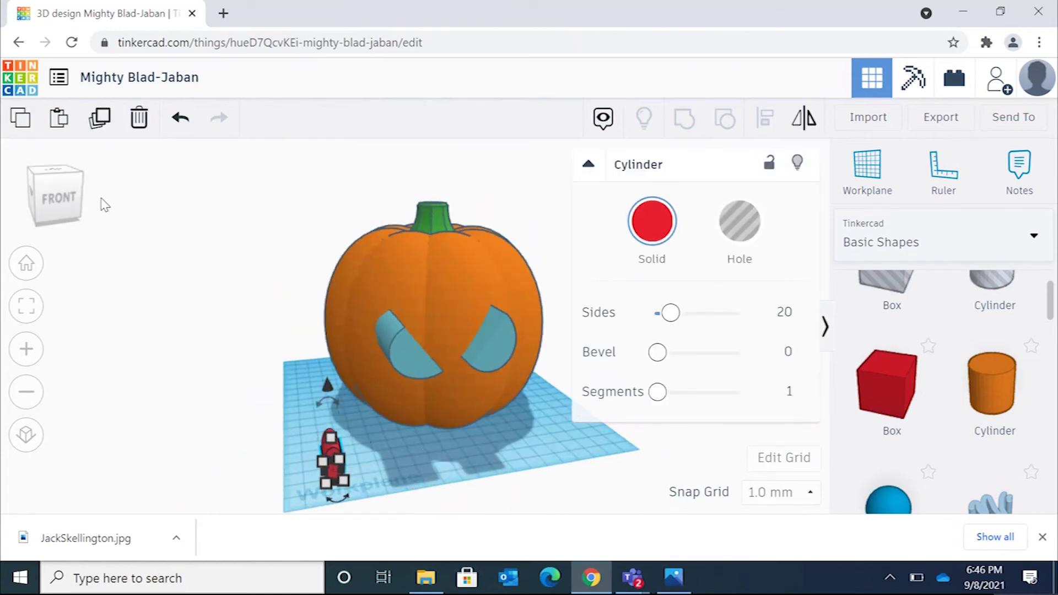
click(78, 196)
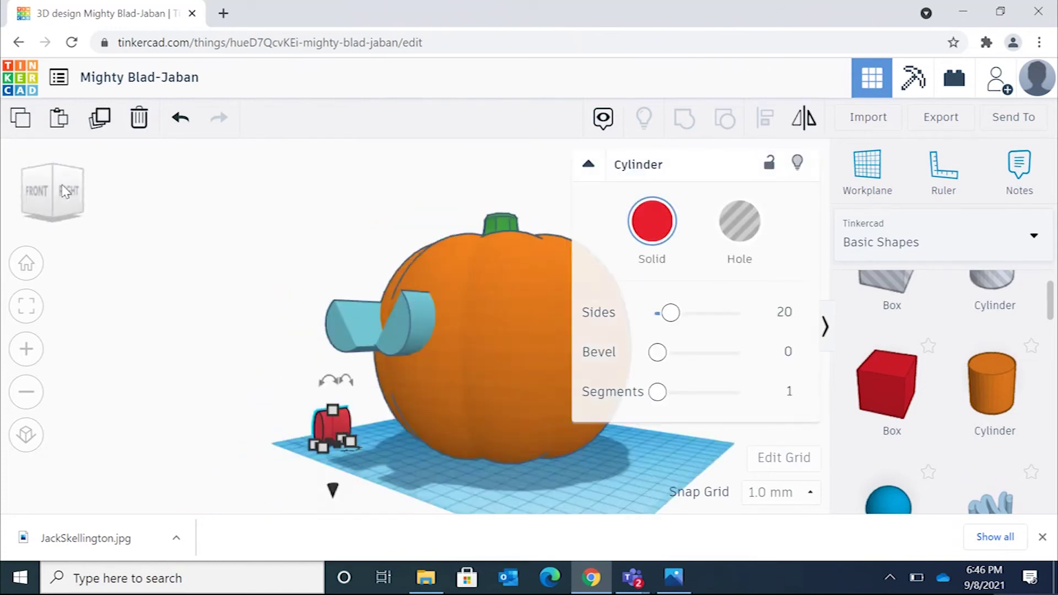
click(33, 196)
drag(303, 441, 399, 376)
scroll(401, 466, down, 2)
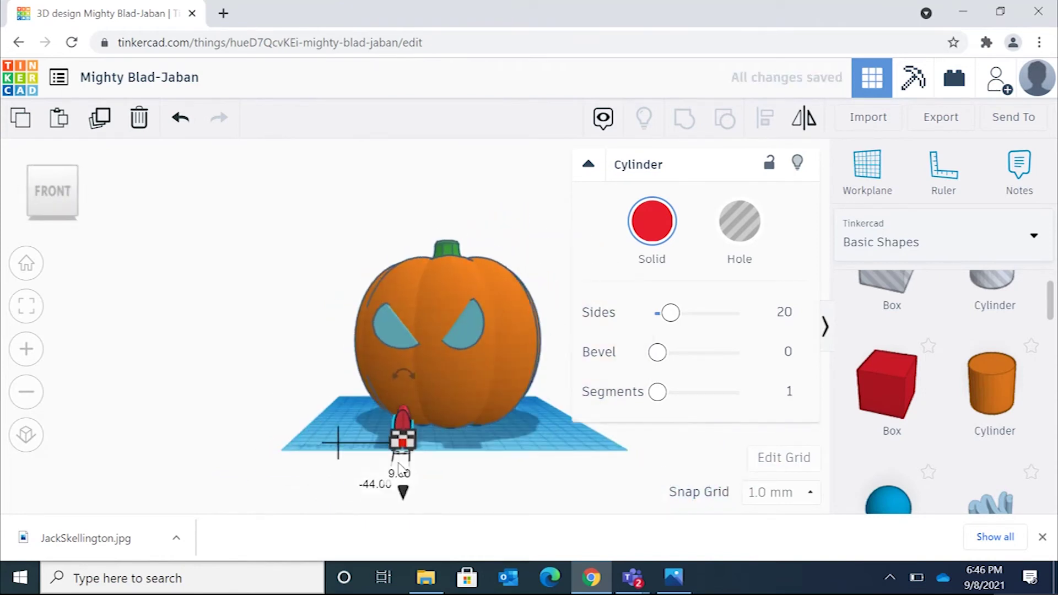
scroll(400, 466, up, 1)
scroll(404, 501, down, 2)
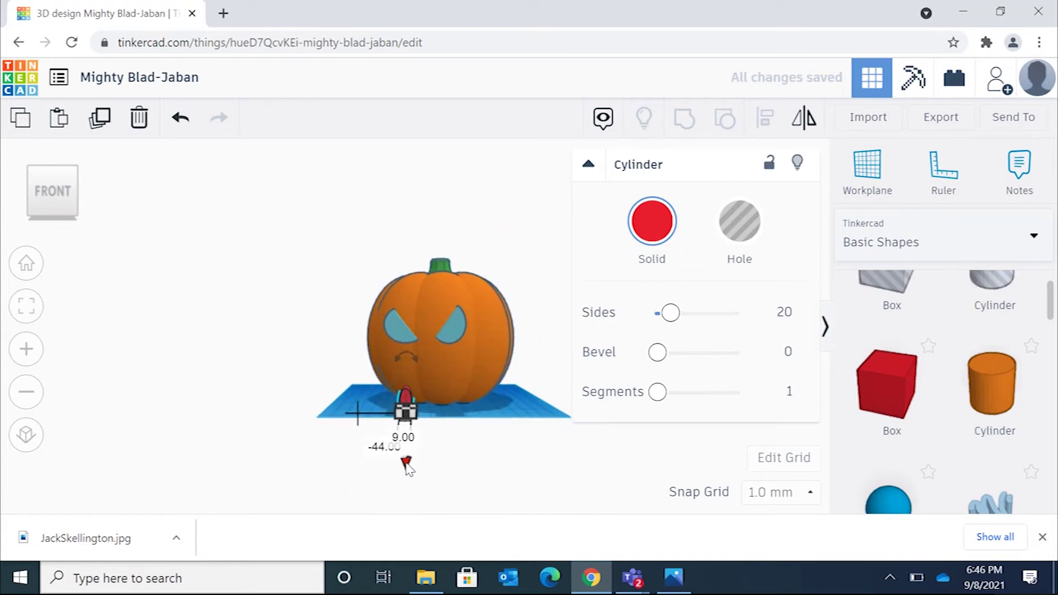
- Raise the red cylinder up the front of the pumpkin to just below the left eye and keep it selected
drag(405, 464, 410, 427)
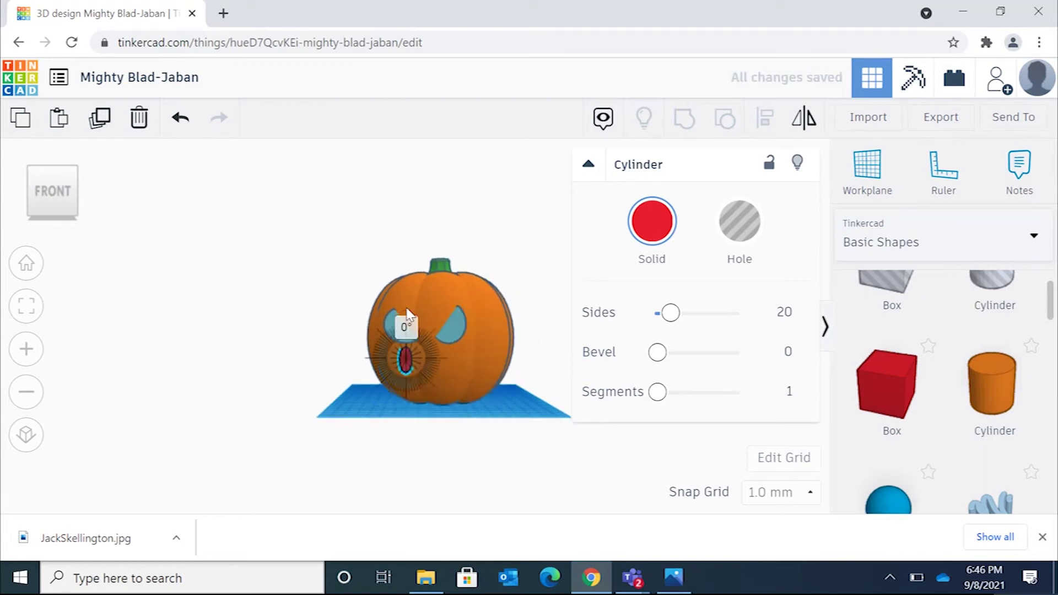
drag(406, 326, 407, 326)
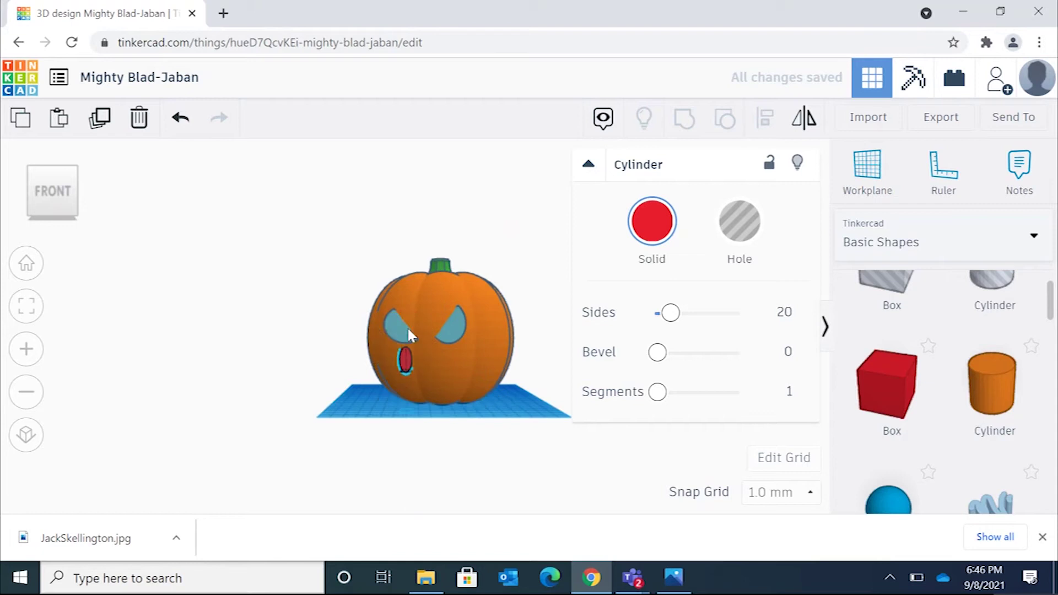
click(407, 326)
click(406, 362)
scroll(406, 355, down, 1)
scroll(405, 356, up, 1)
scroll(404, 355, down, 3)
scroll(405, 355, up, 5)
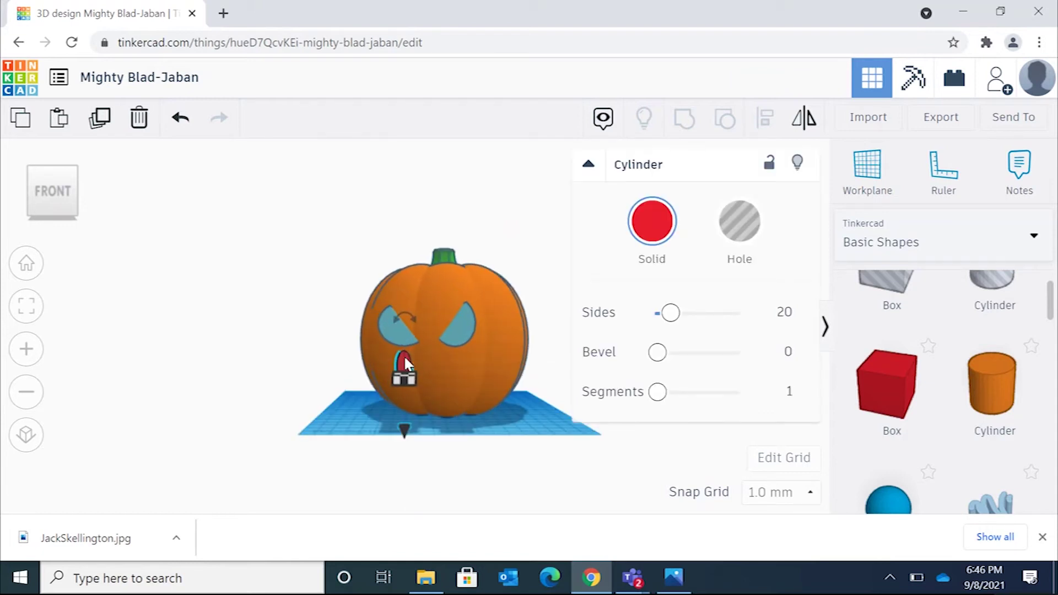
- Tilt the red cylinder 15° so its top leans inward and slide it toward the pumpkin's centre
click(399, 330)
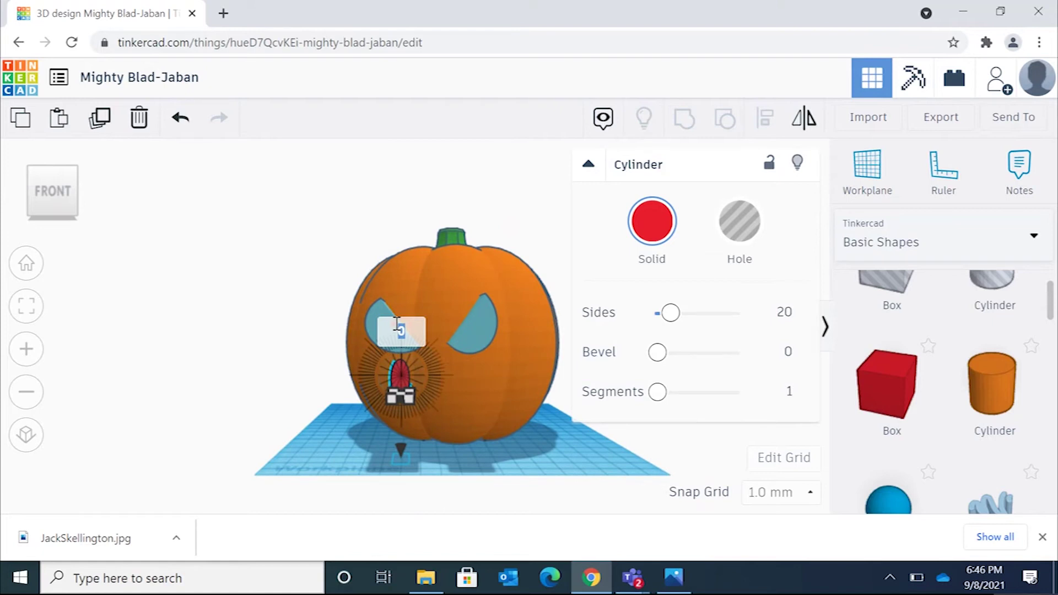
key(Return)
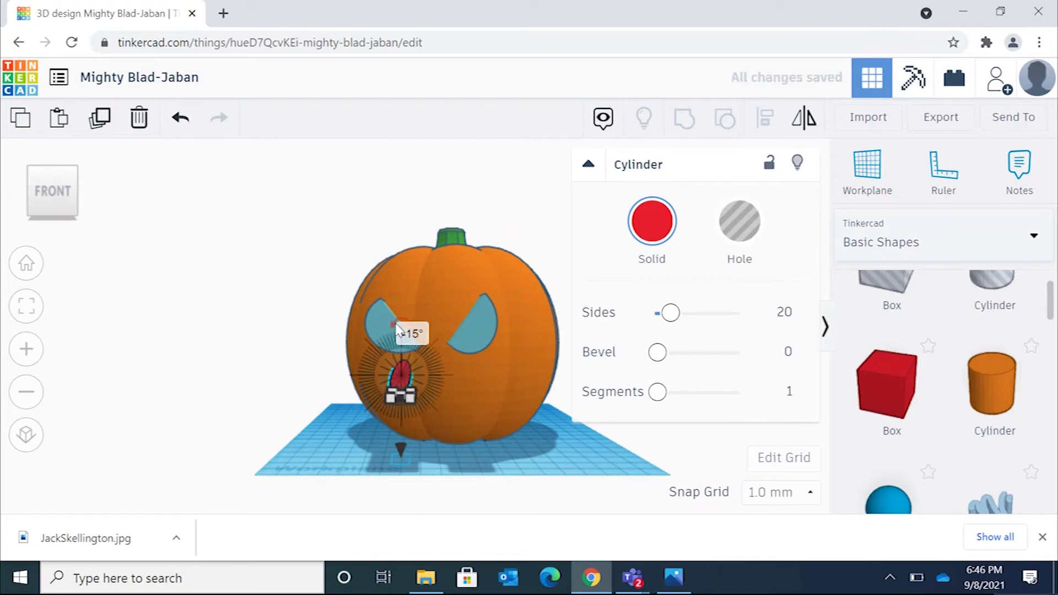
drag(402, 372, 448, 362)
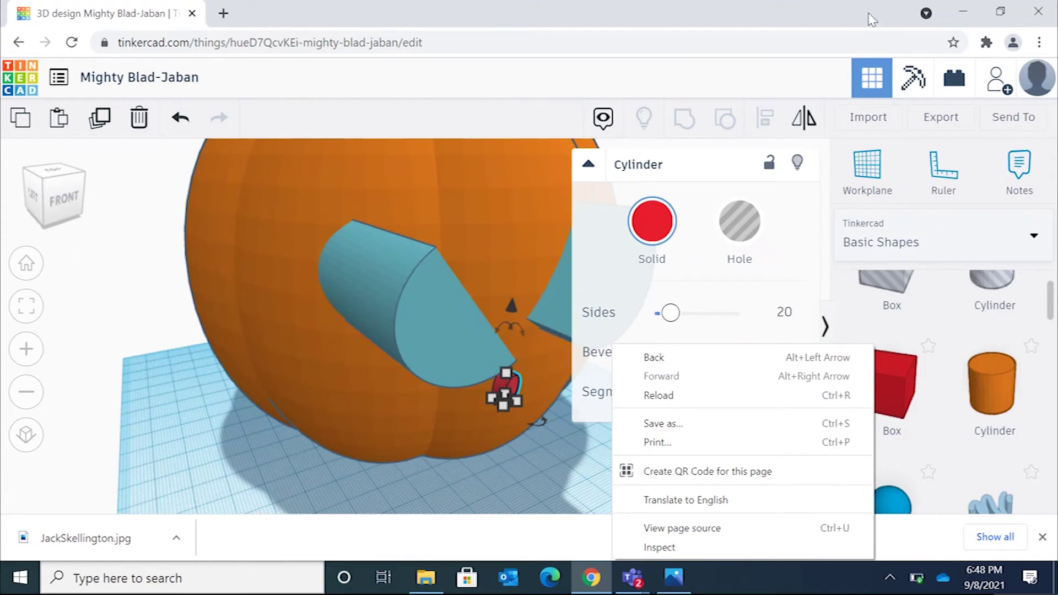
- Check the Jack Skellington reference picture and position the tilted red cylinder just below the left eye's inner corner
drag(869, 14, 640, 37)
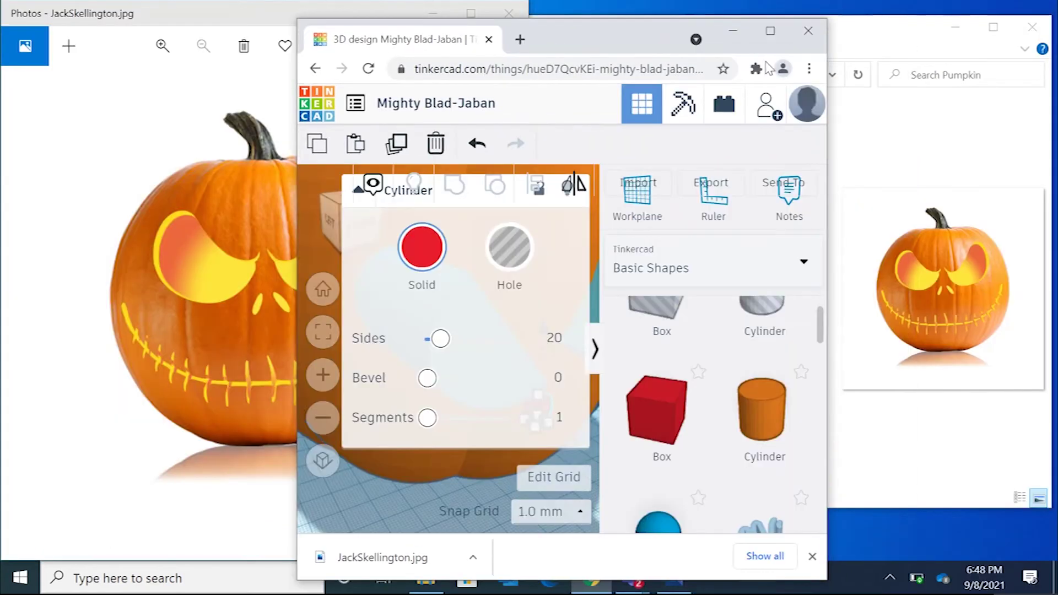
click(770, 31)
right_drag(459, 395, 277, 224)
click(52, 171)
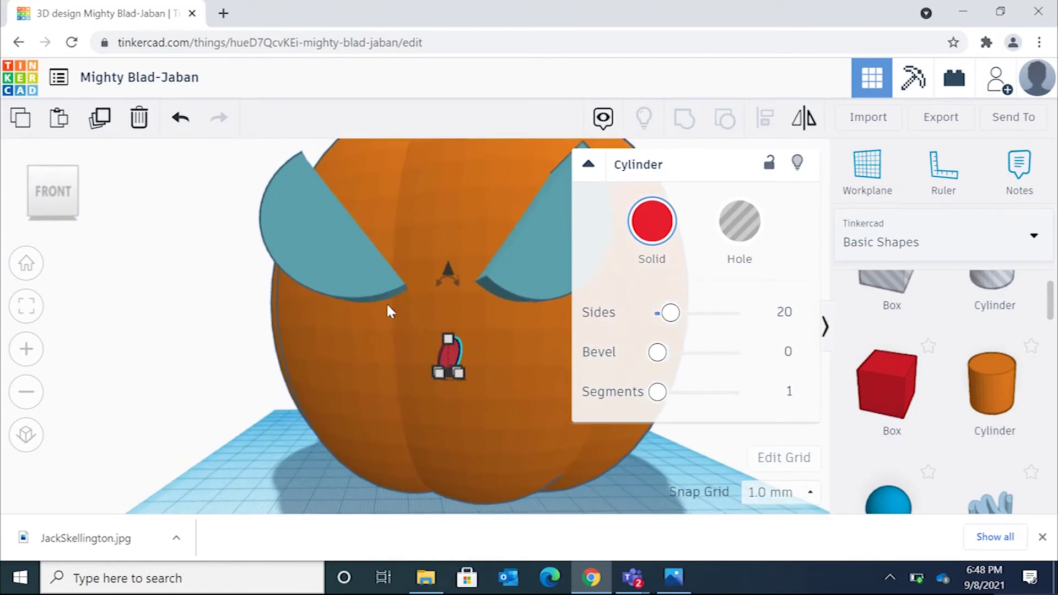
drag(437, 351, 437, 350)
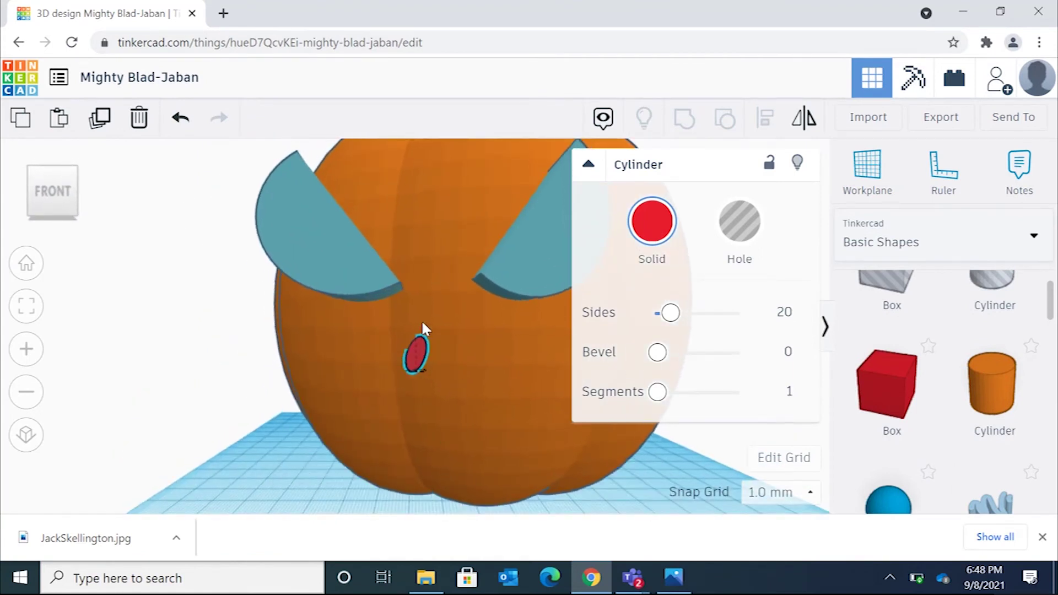
right_drag(387, 289, 417, 299)
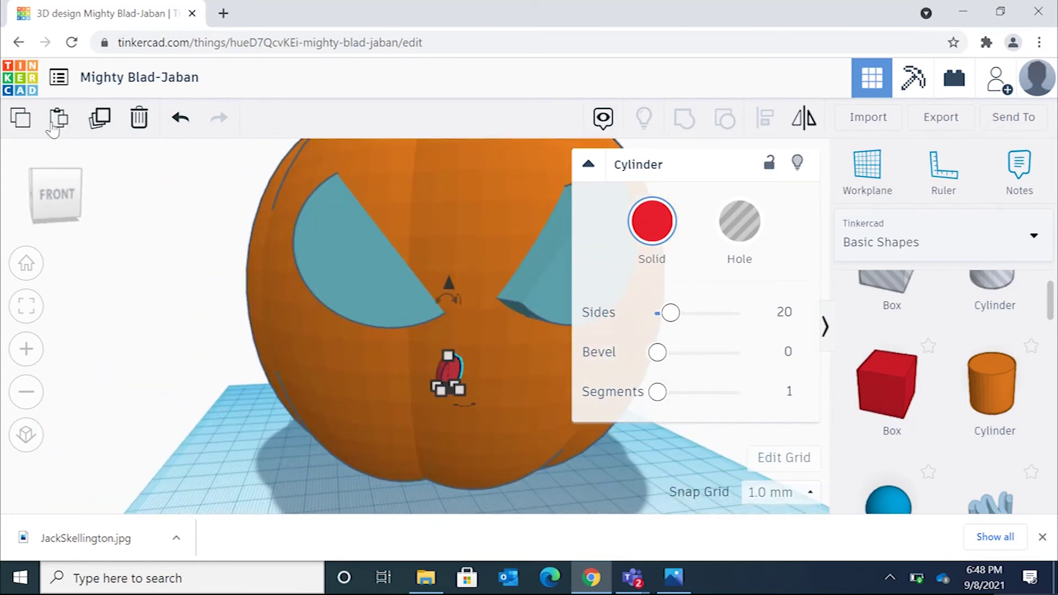
- Paste a copy of the tilted red cylinder and mirror it left to right for the second nostril
click(24, 124)
click(59, 117)
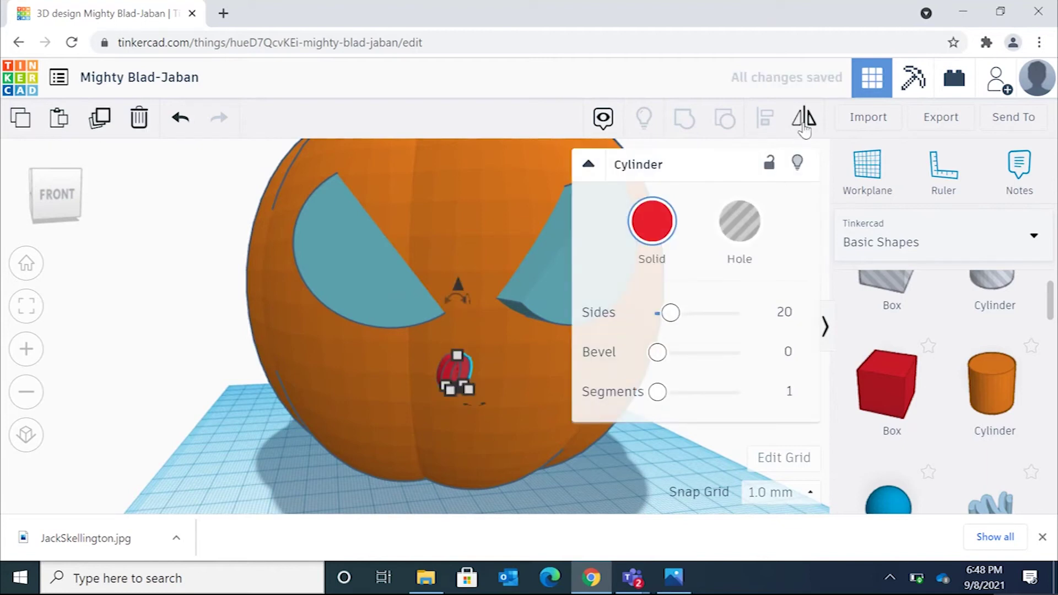
click(803, 126)
click(473, 401)
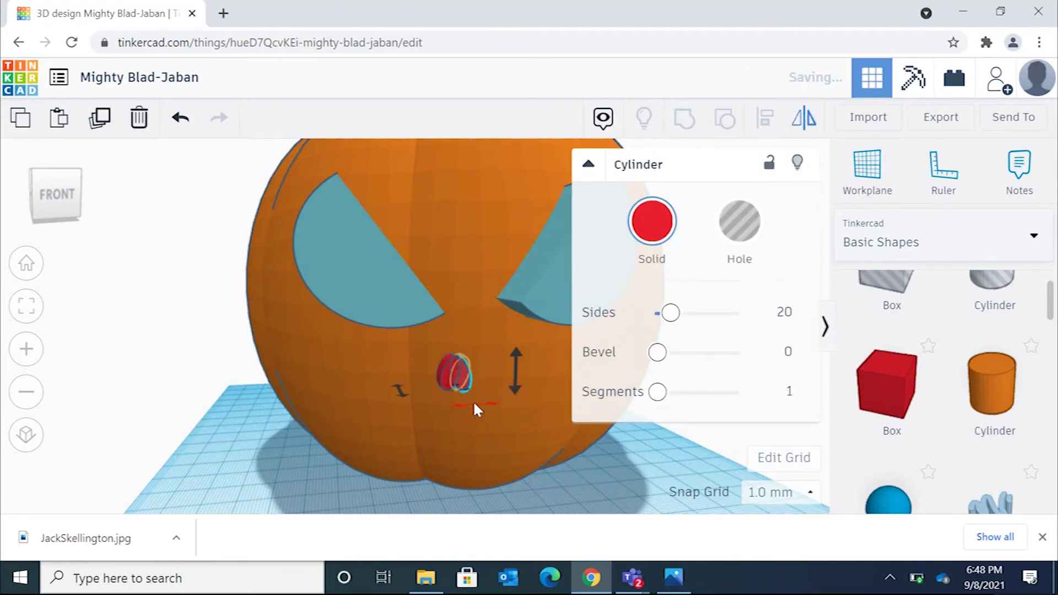
- Nudge the mirrored cylinder sideways, away from the first, to leave a small gap between the two nostrils
click(468, 376)
key(Right)
key(Right)
key(Right)
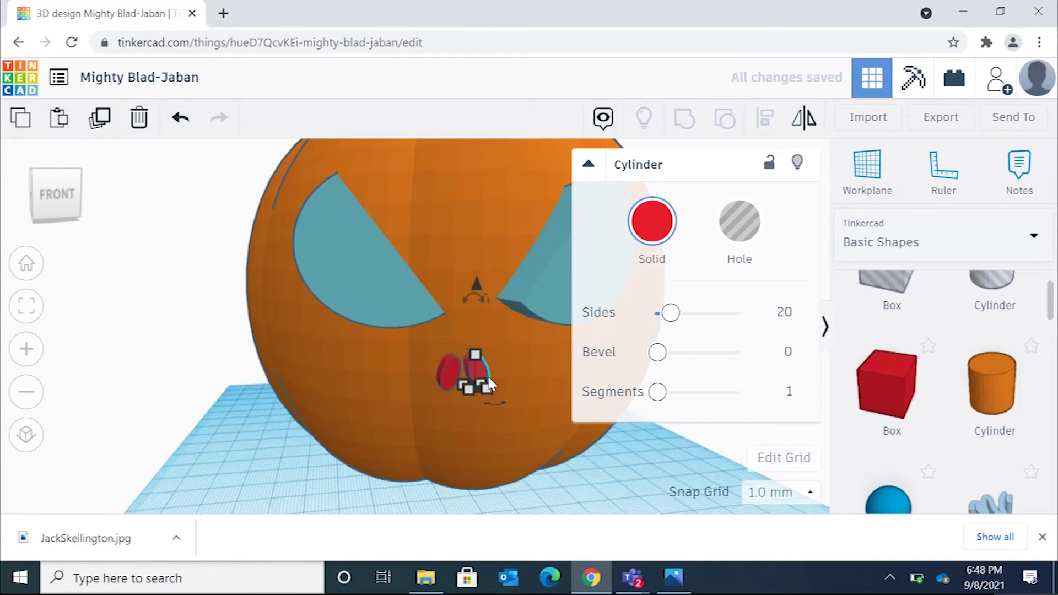
- Turn both Round Roof eyes into holes
right_drag(479, 403, 430, 311)
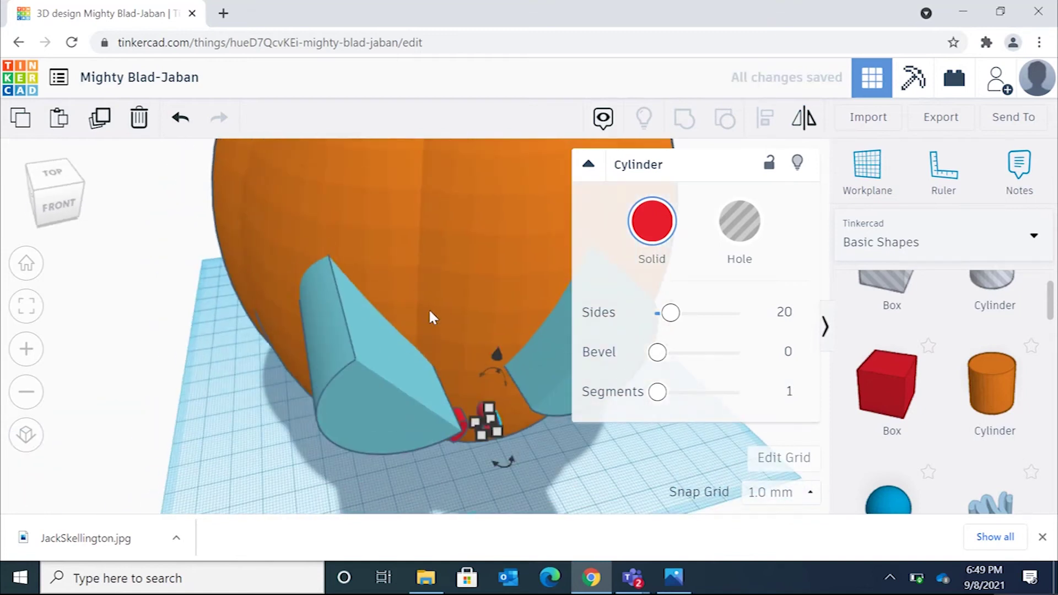
click(394, 372)
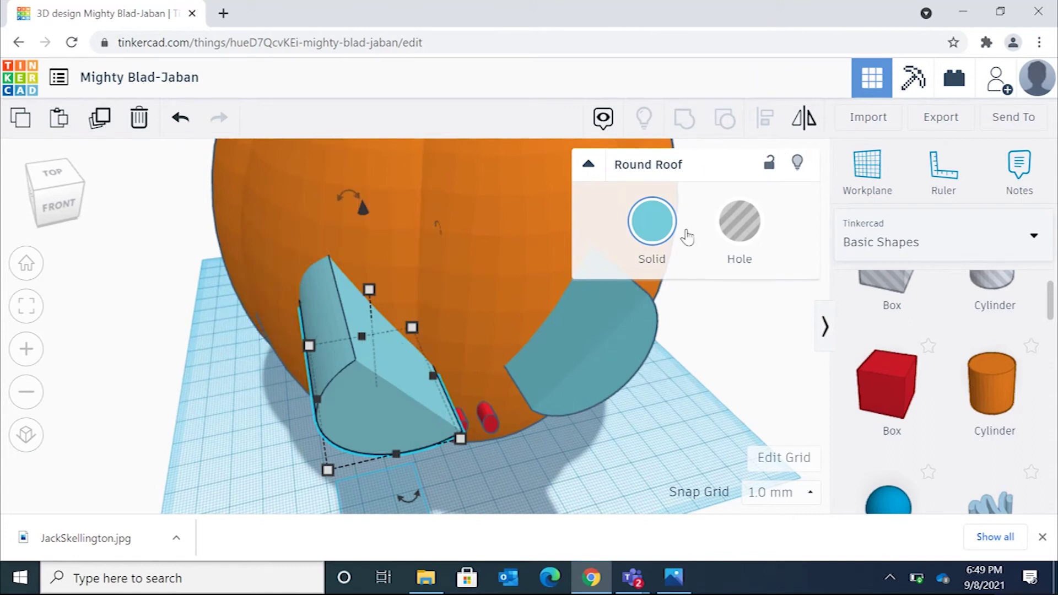
click(744, 230)
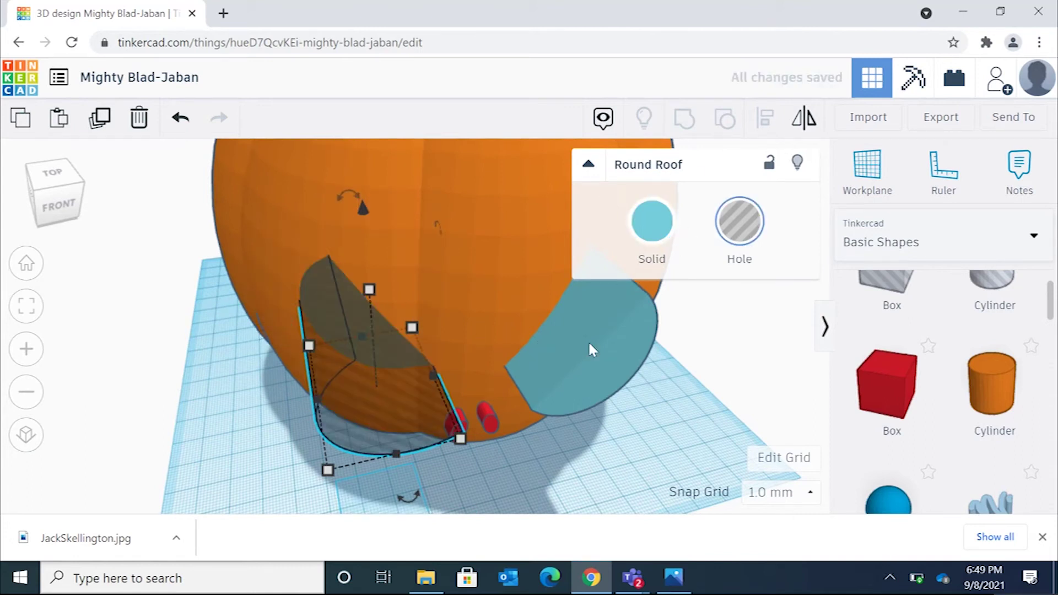
click(587, 340)
click(738, 226)
- Turn both red nostril cylinders into holes
click(486, 420)
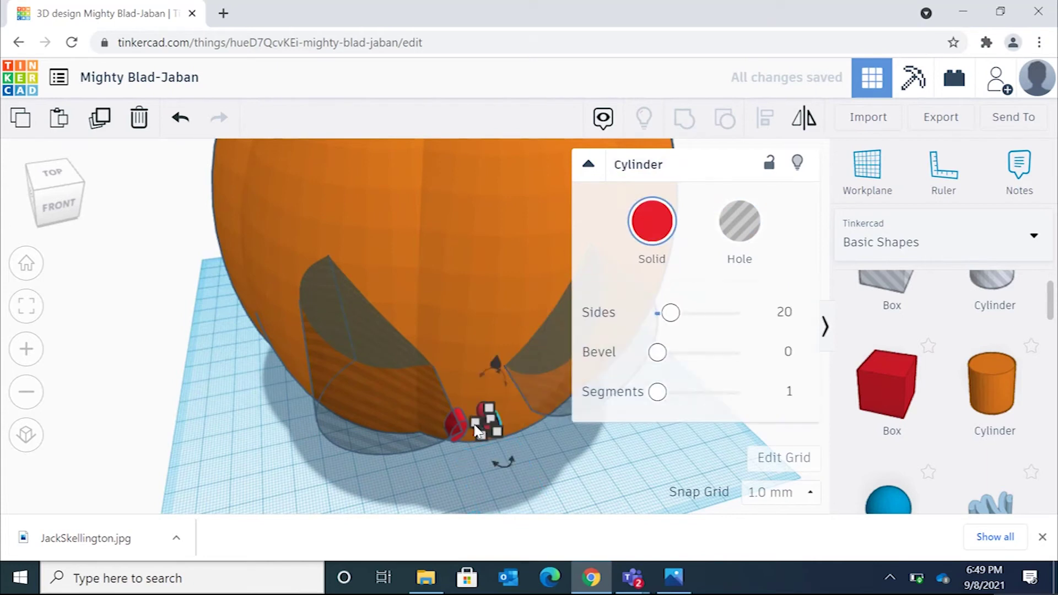
click(717, 226)
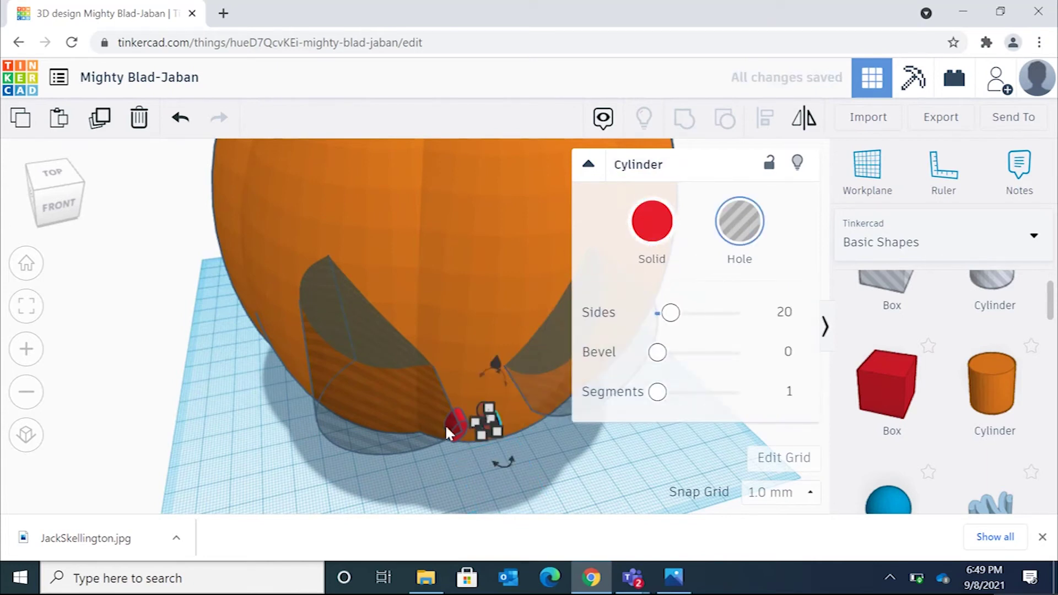
right_drag(444, 421, 457, 385)
click(459, 392)
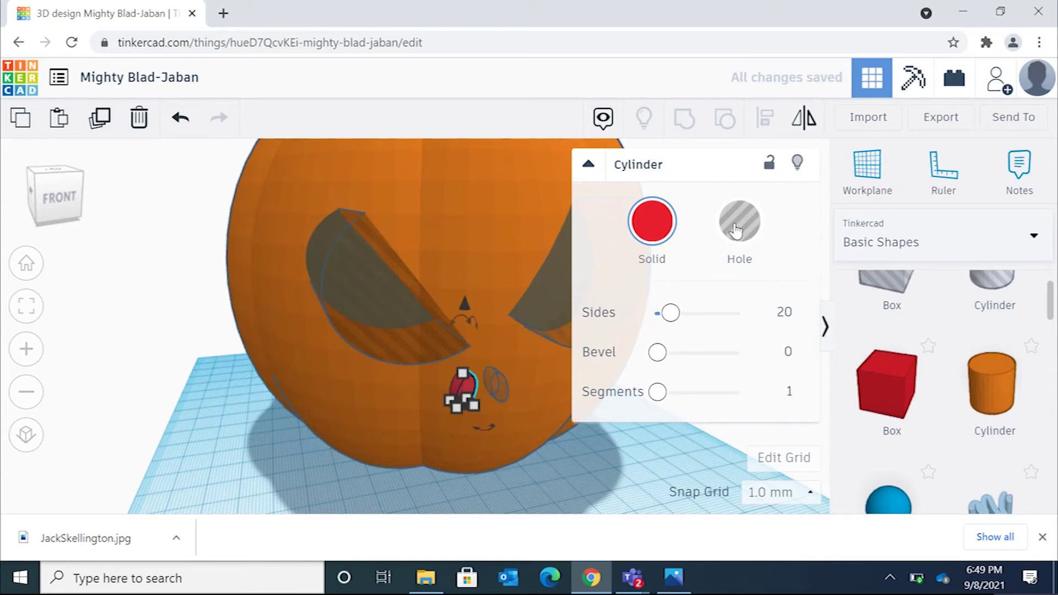
key(h)
- Group the two eye holes and both nostril holes with the pumpkin to cut them out of it
click(384, 298)
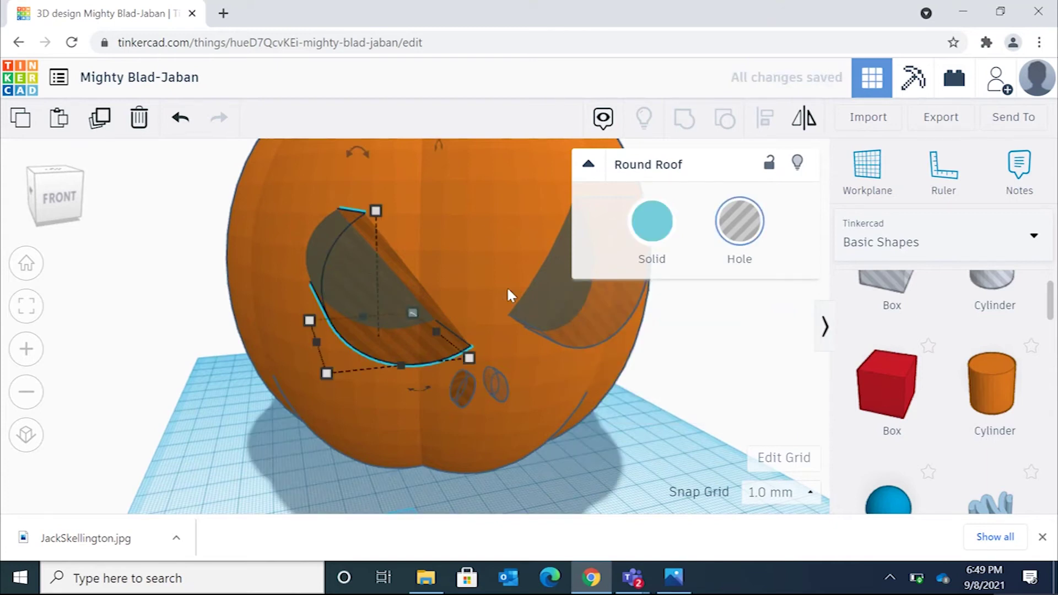
shift+click(567, 301)
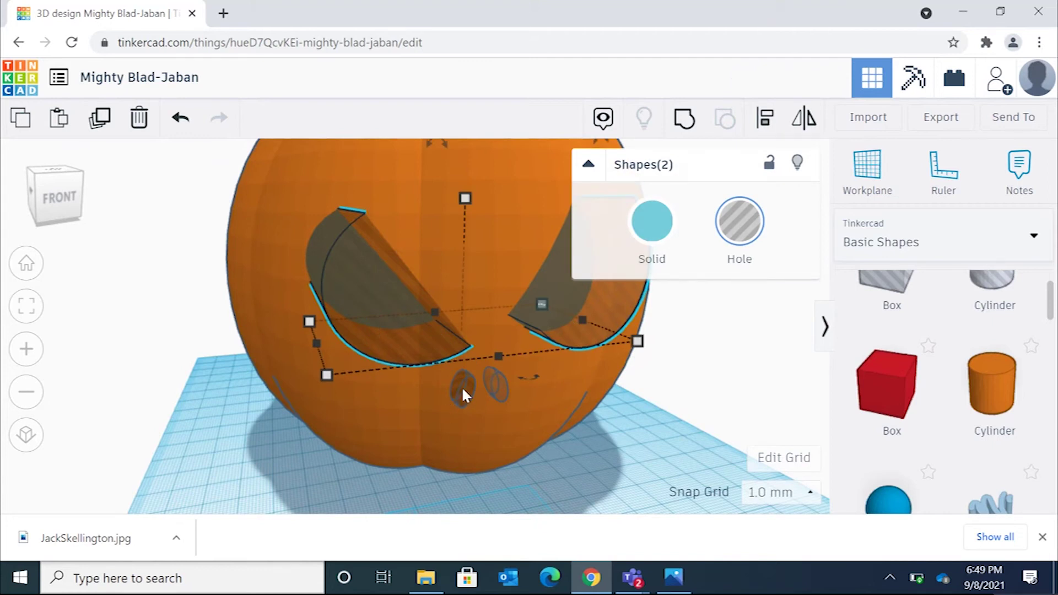
shift+click(461, 386)
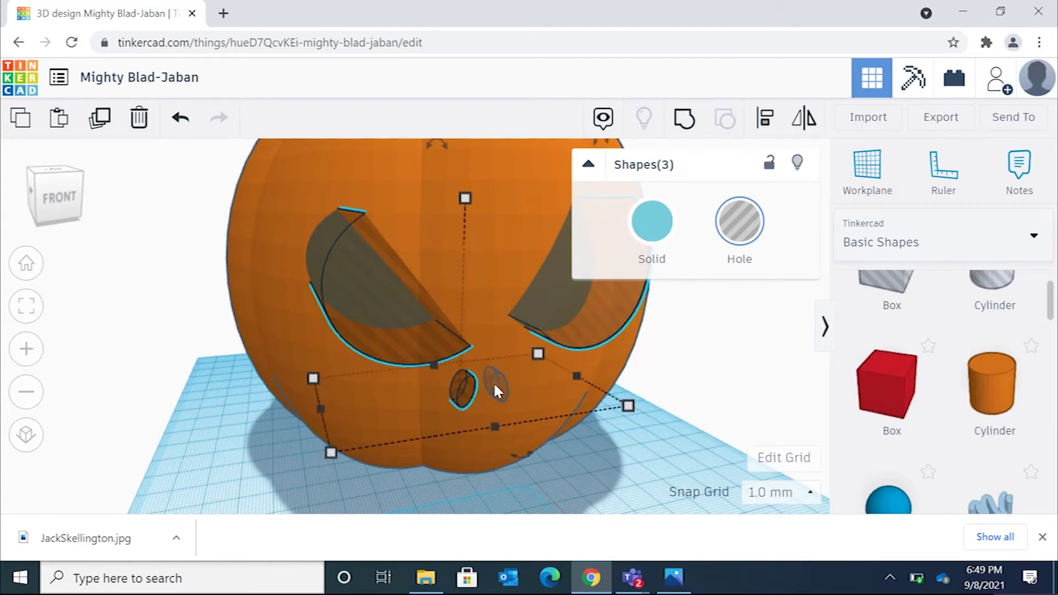
shift+click(493, 382)
shift+click(278, 168)
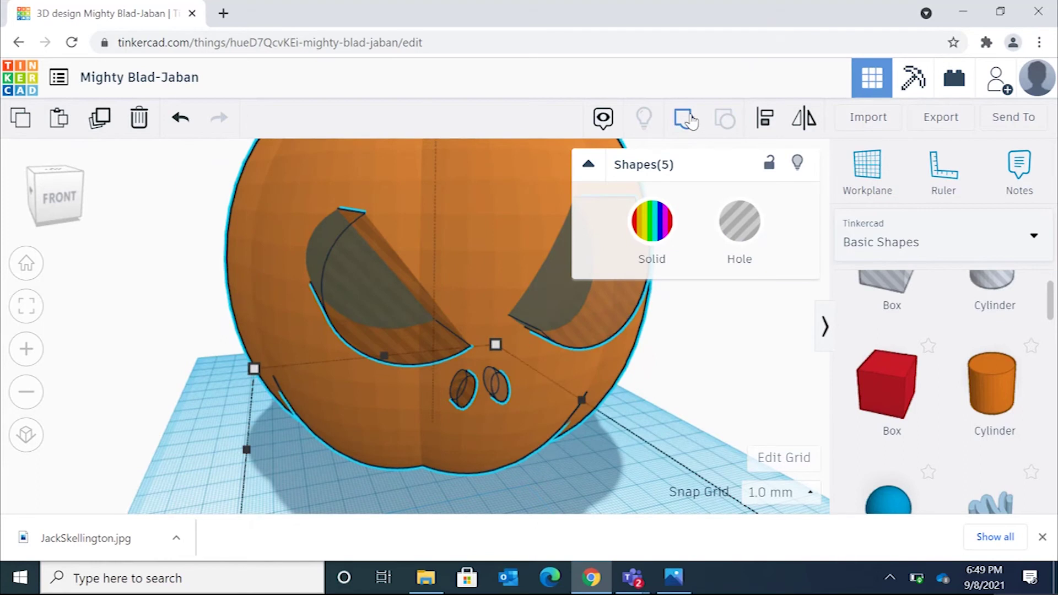
click(686, 119)
- Examine the cut-outs in the grouped pumpkin from several angles, checking the eyes and the nostril area
right_drag(326, 306, 220, 314)
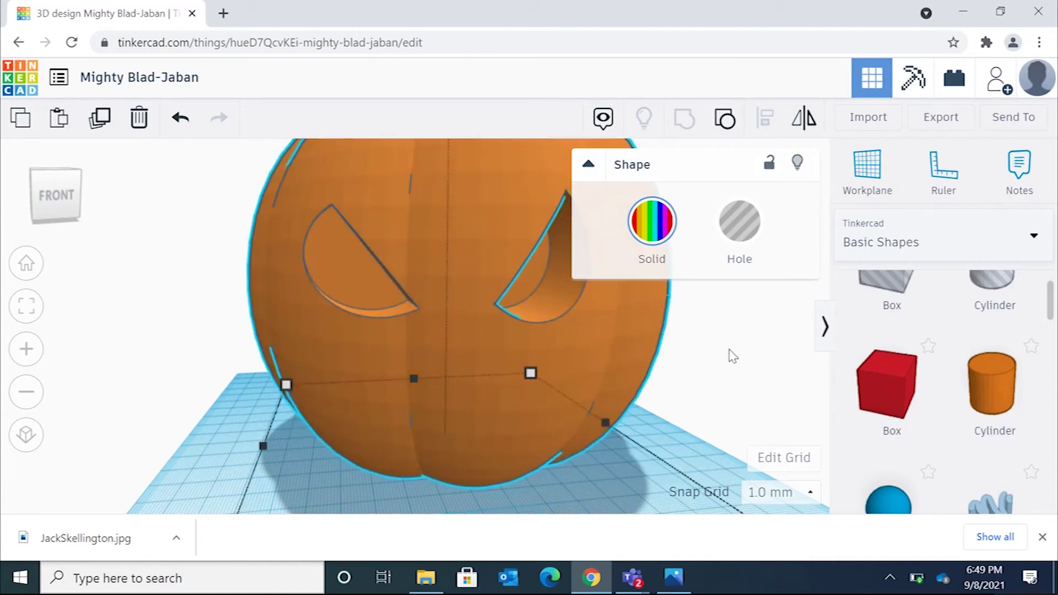
scroll(553, 293, down, 3)
scroll(561, 320, up, 2)
right_drag(561, 323, 683, 359)
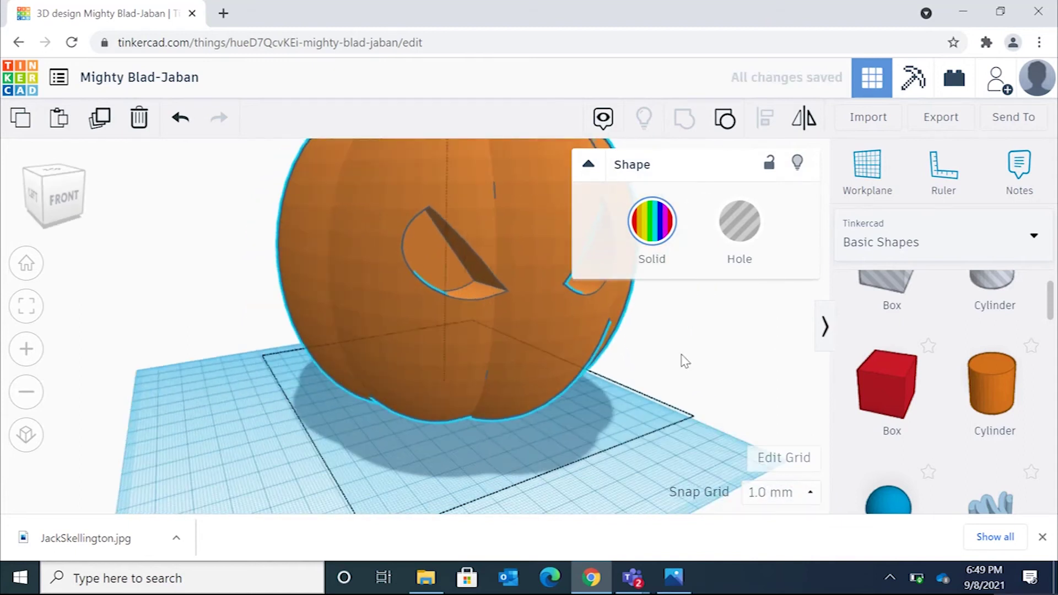
right_drag(347, 324, 434, 279)
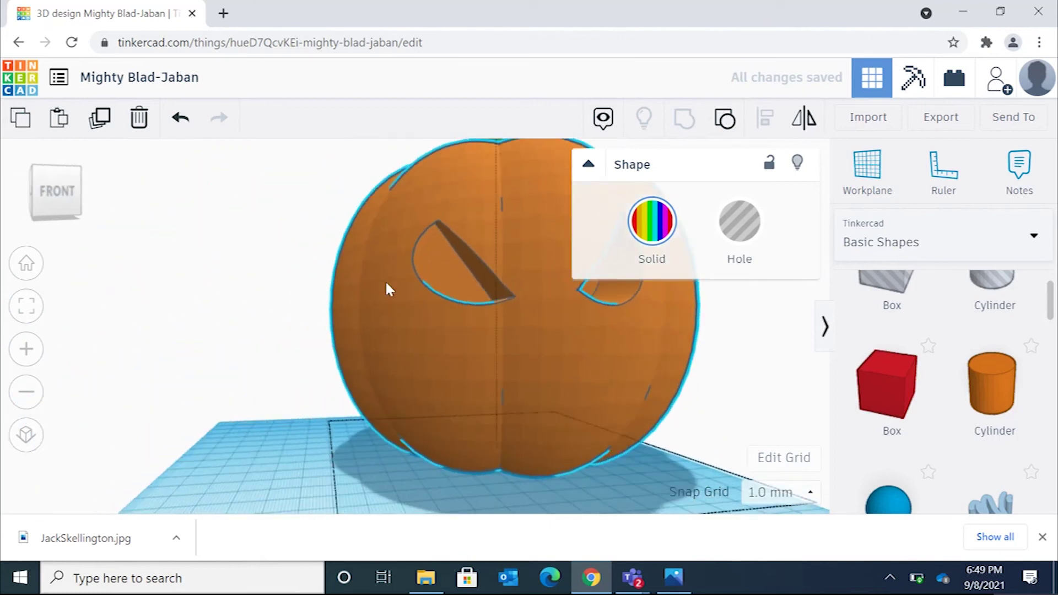
right_drag(385, 284, 509, 325)
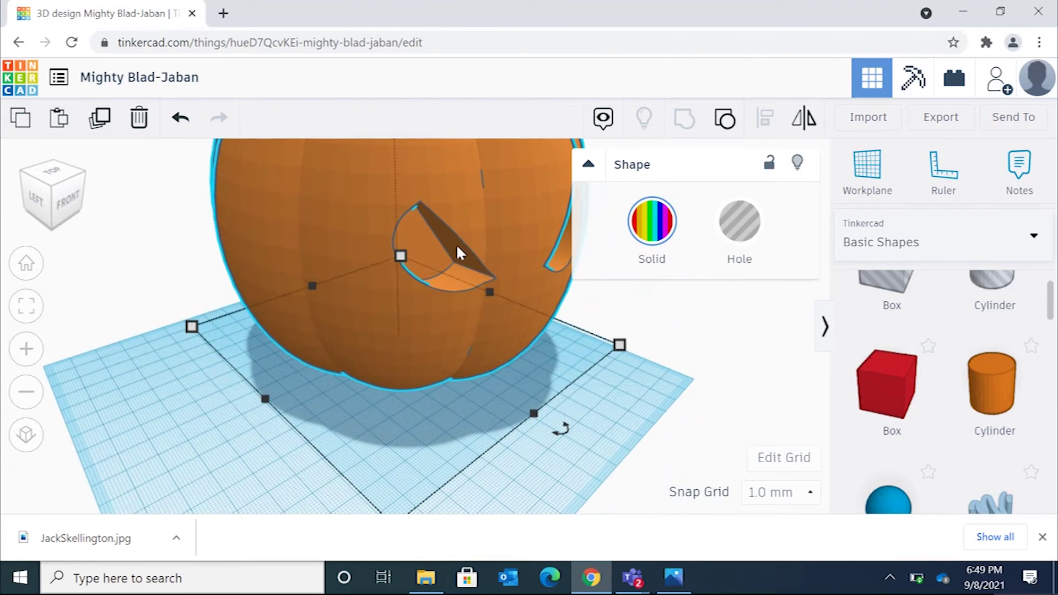
right_drag(455, 243, 499, 317)
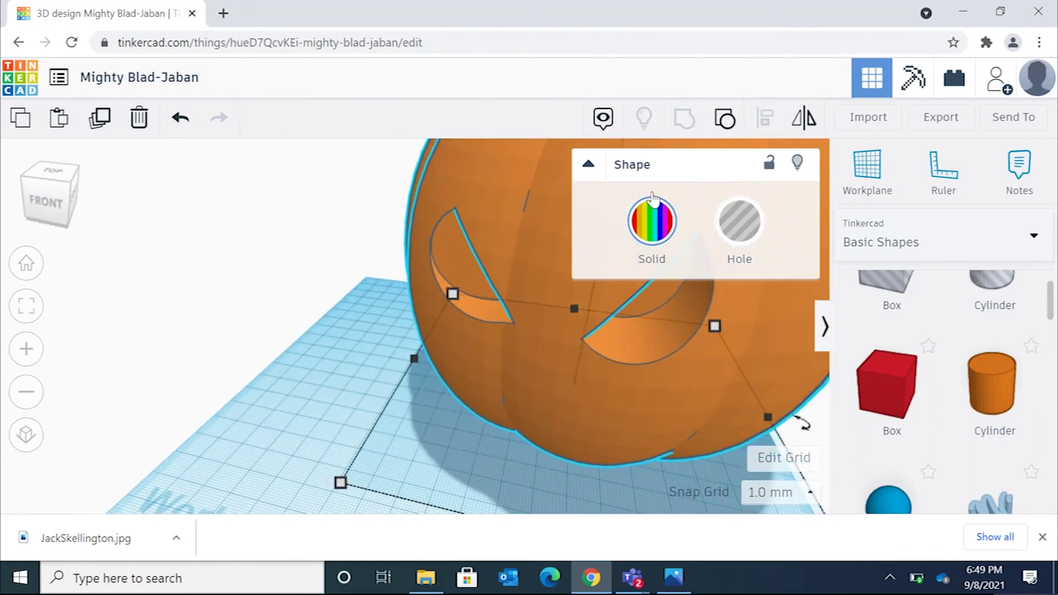
right_drag(459, 347, 616, 264)
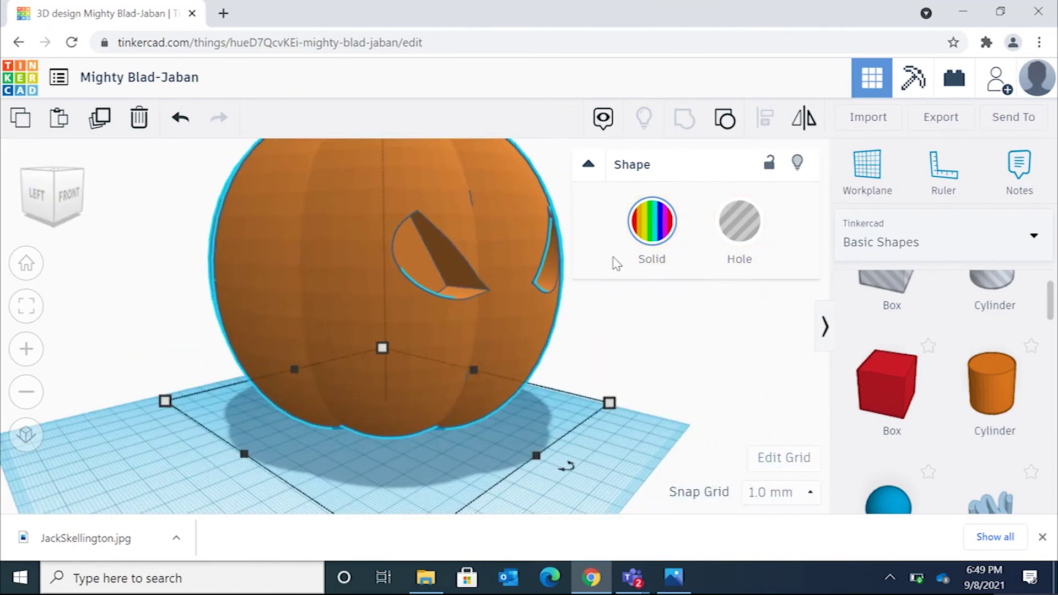
- Ungroup the pumpkin from its eye and nostril holes and clear the selection
click(726, 119)
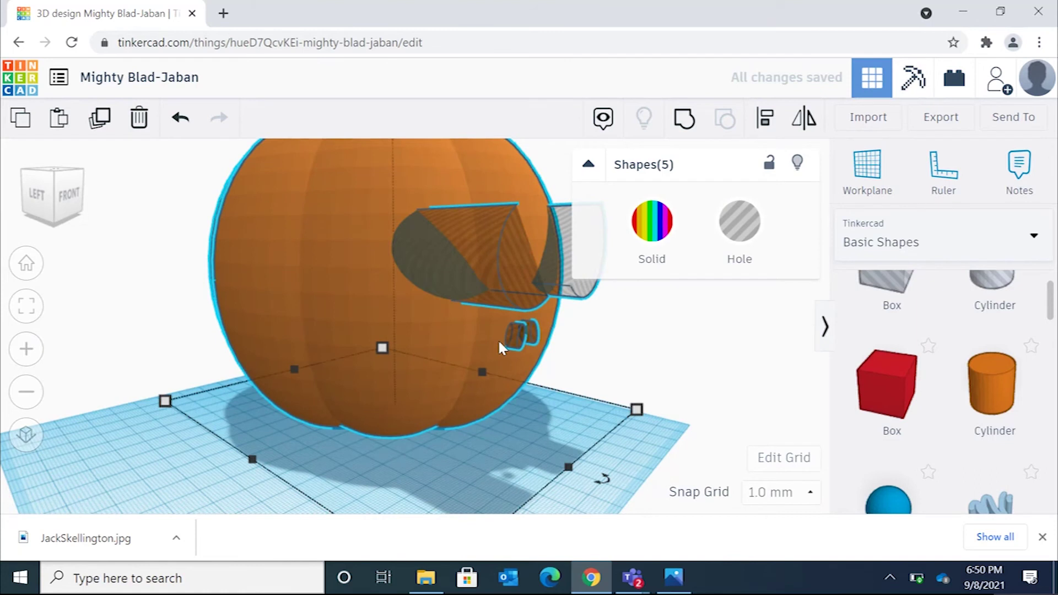
scroll(500, 339, up, 3)
click(670, 346)
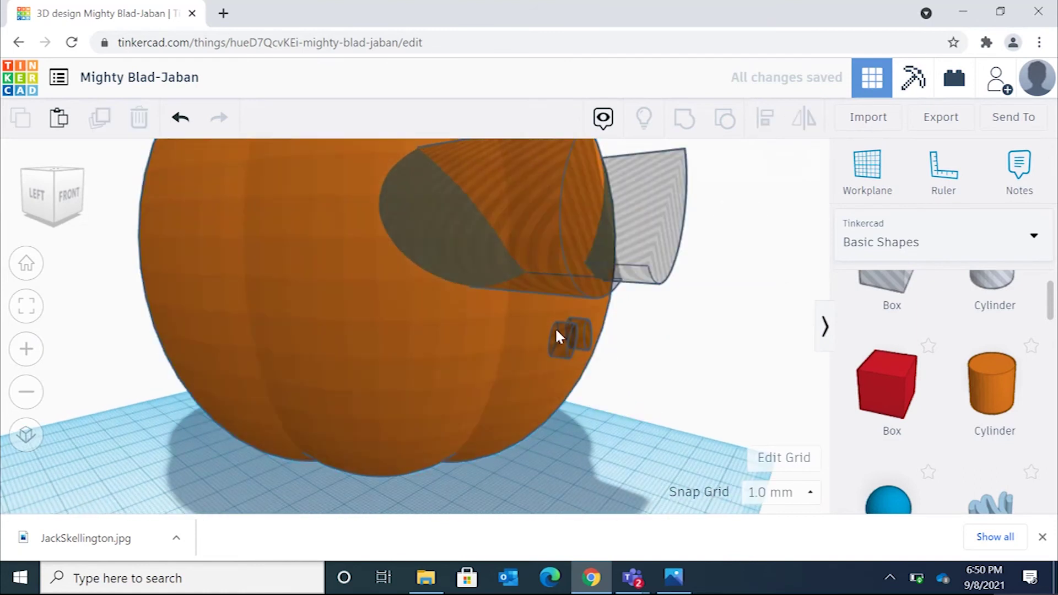
- Set the bevel of the nostril hole below the left eye to 0.5
click(555, 331)
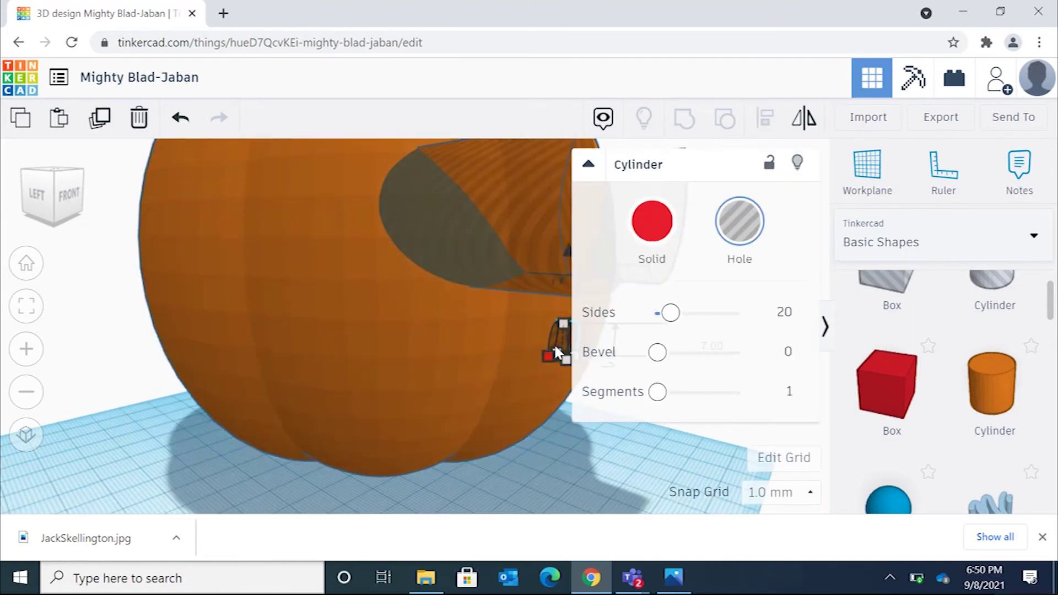
drag(656, 353, 674, 353)
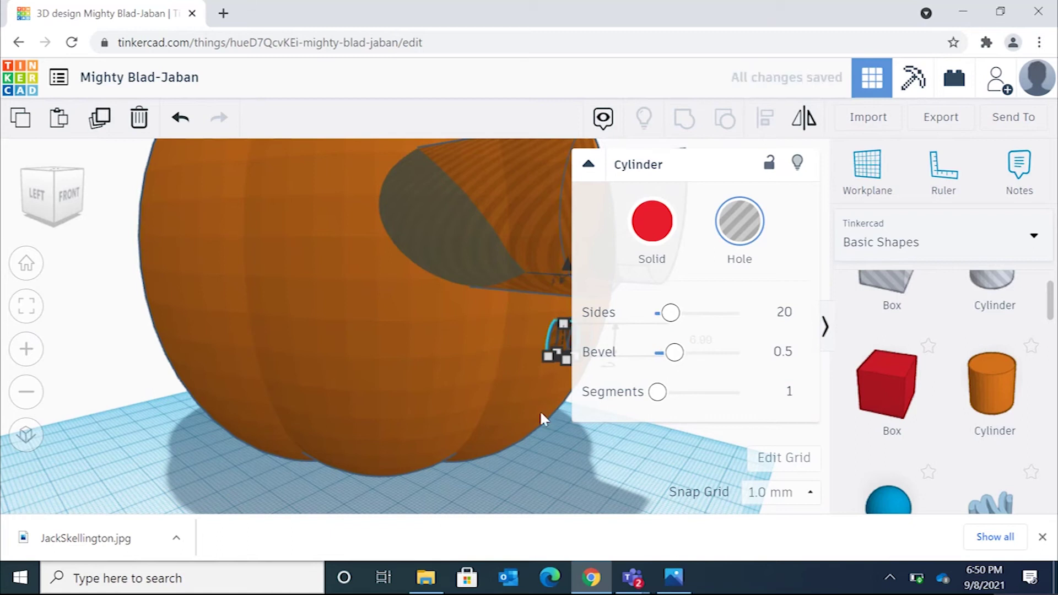
middle_drag(543, 419, 421, 411)
scroll(421, 411, down, 1)
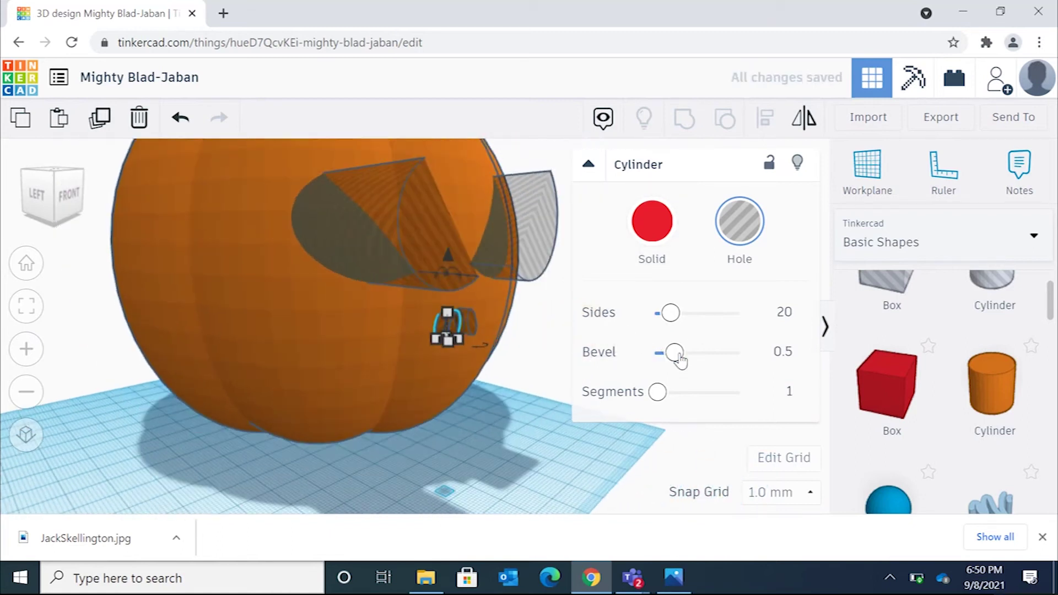
- Try a bevel of 0.87 and a resize on the left nostril hole, and undo both changes
drag(676, 354, 719, 353)
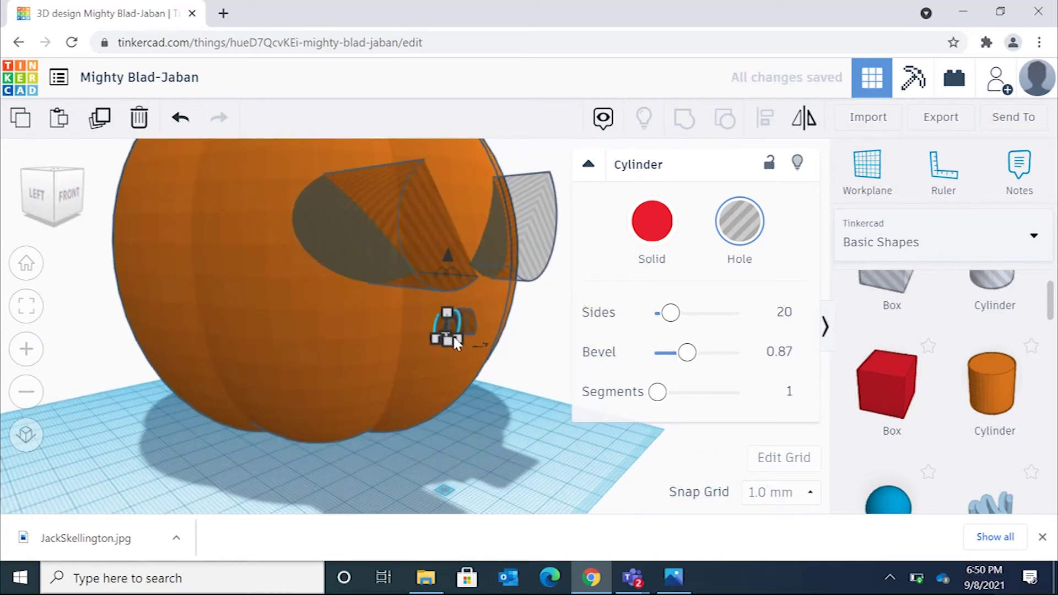
scroll(451, 335, down, 5)
scroll(452, 336, up, 6)
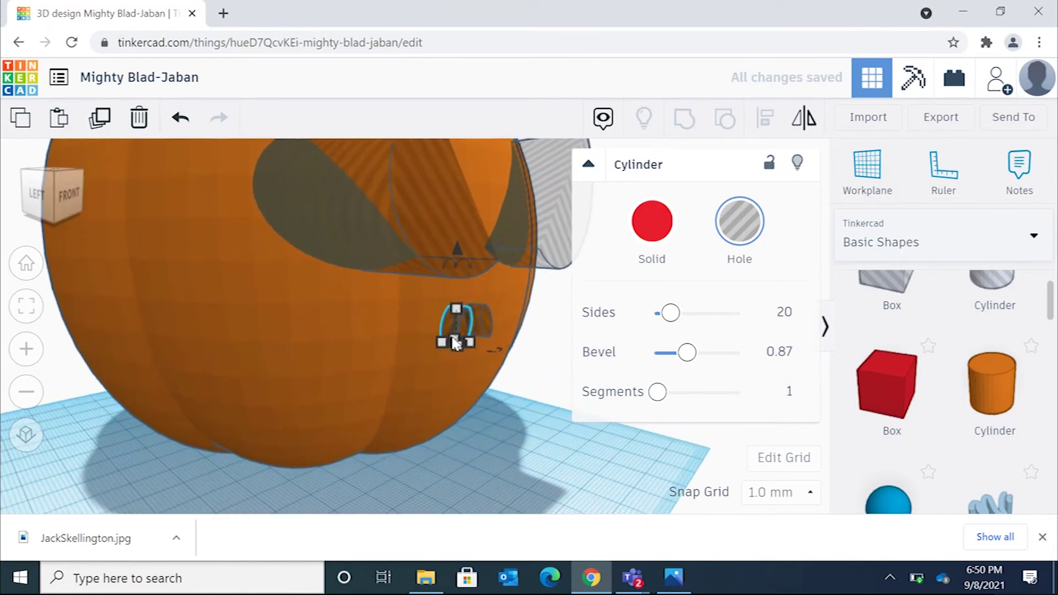
key(ctrl+z)
drag(438, 342, 492, 349)
key(ctrl+z)
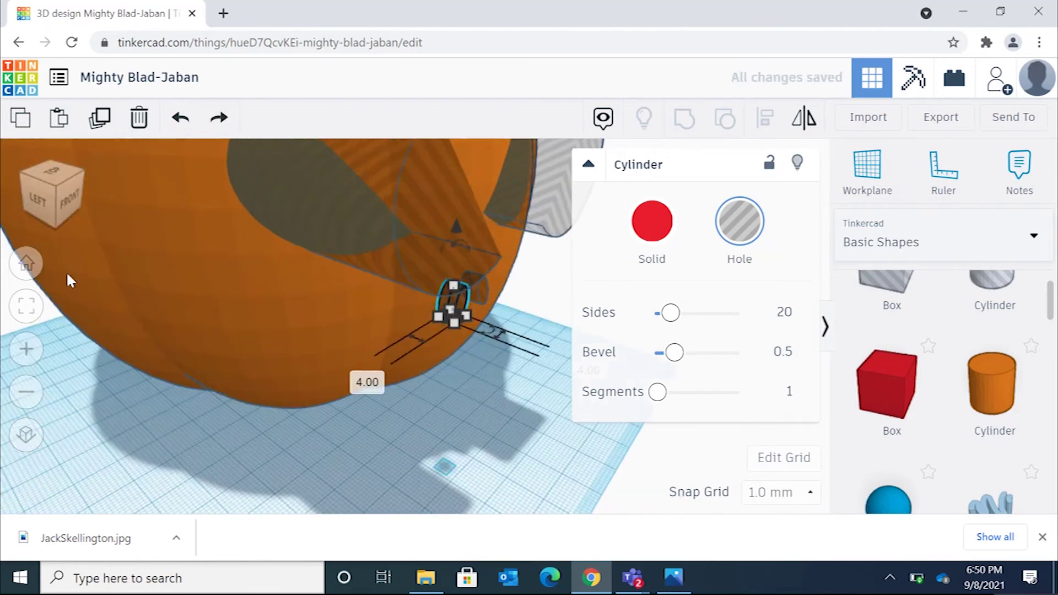
- Stretch the left nostril hole backward so that it reaches deep into the pumpkin
click(51, 197)
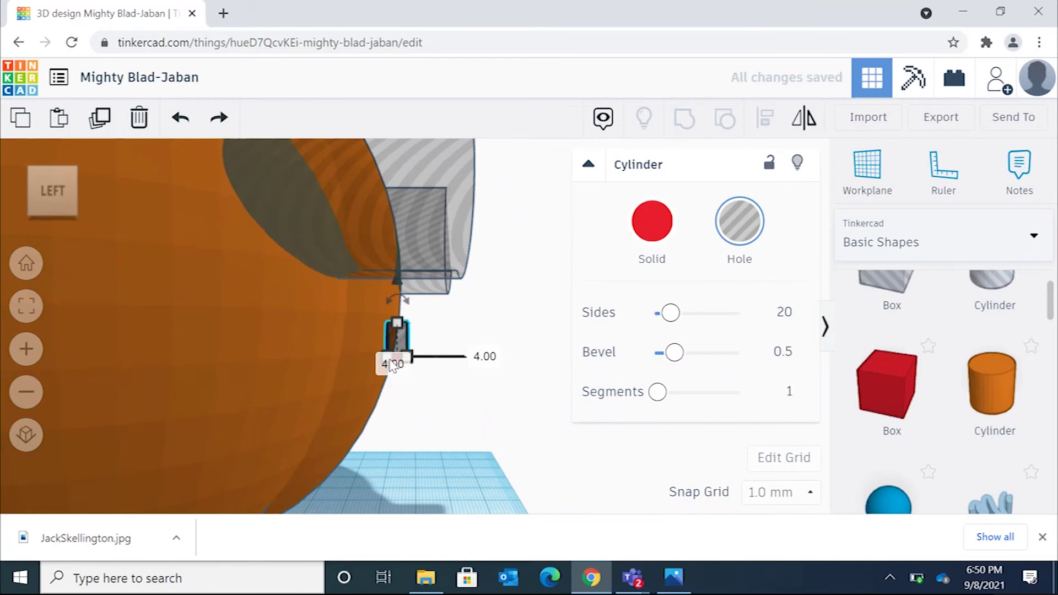
scroll(391, 365, up, 5)
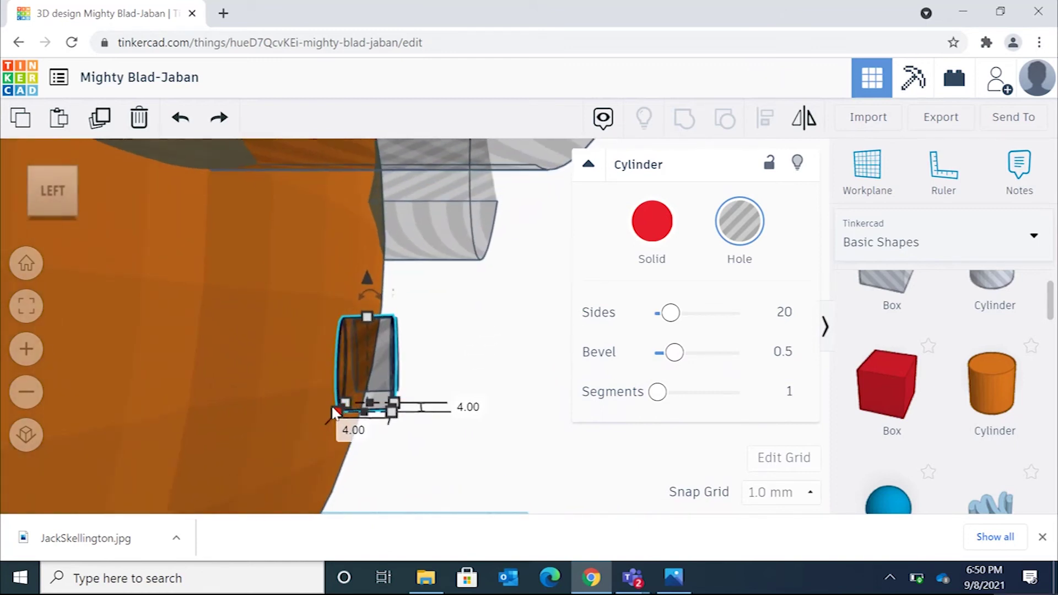
drag(334, 417, 84, 398)
right_drag(326, 357, 518, 361)
- Delete the unbeveled right nostril hole and move the beveled left one into its place
click(74, 201)
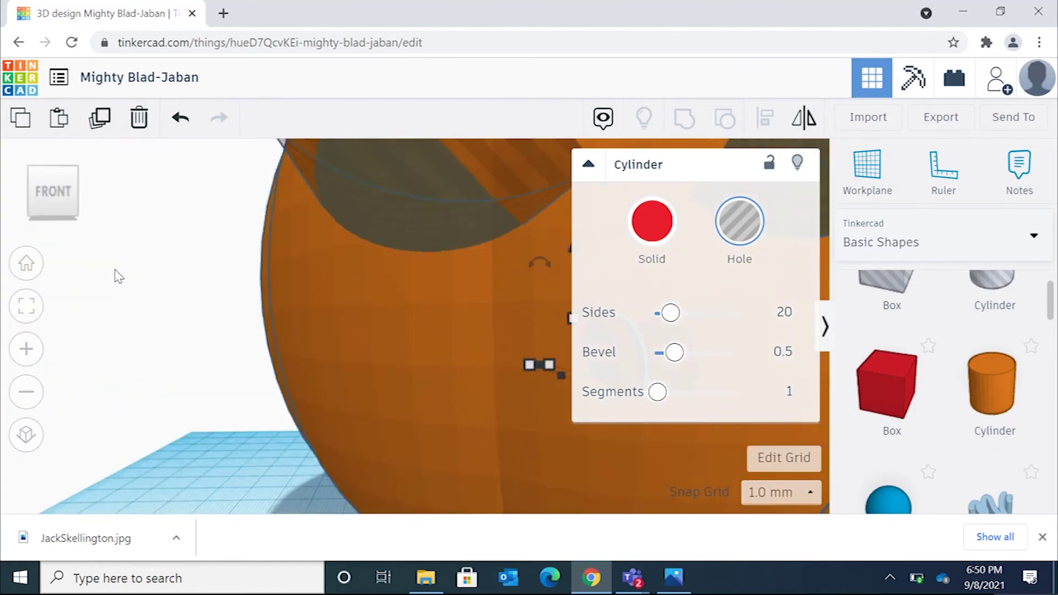
scroll(513, 368, down, 3)
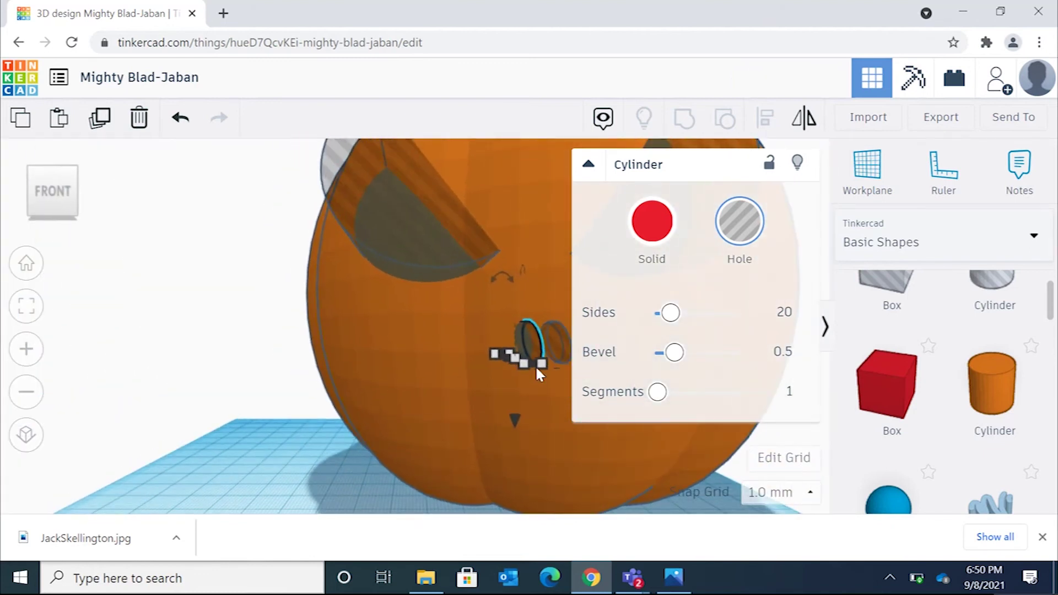
click(555, 338)
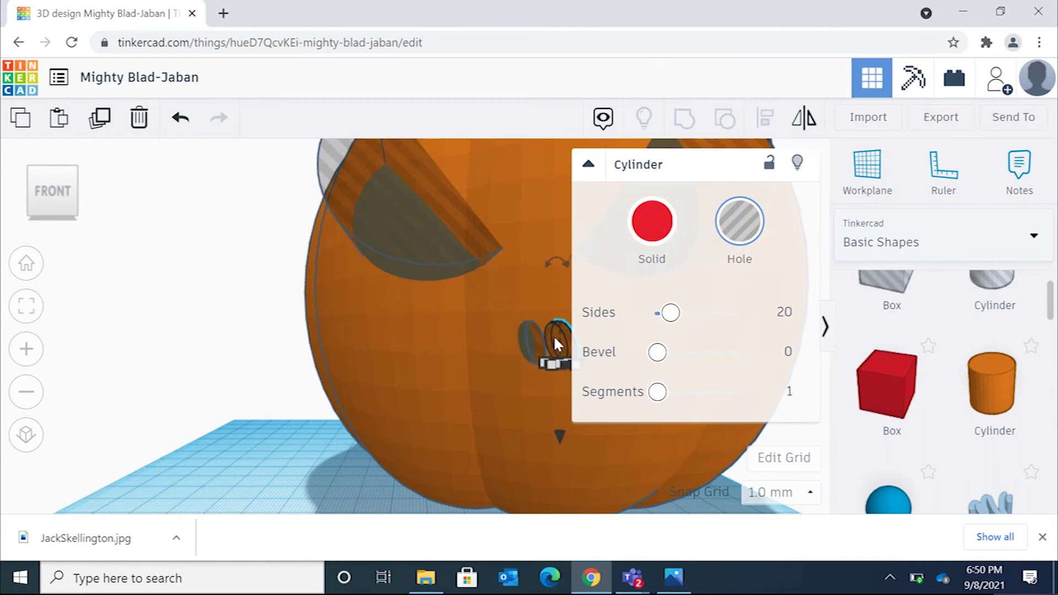
key(Delete)
click(546, 346)
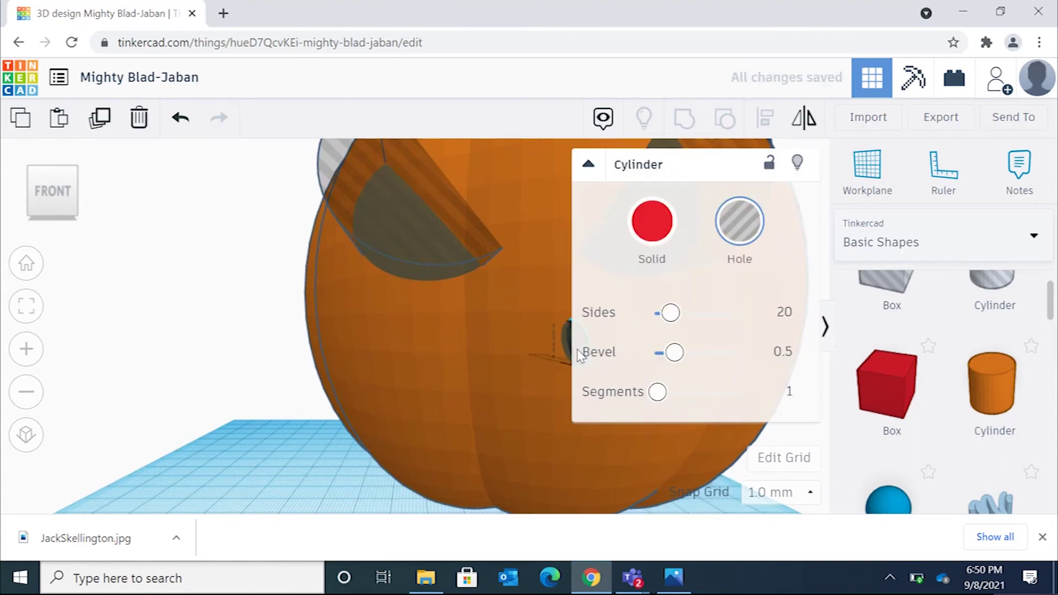
- Copy and paste the beveled nostril hole, and mirror the copy vertically
right_drag(466, 358, 512, 325)
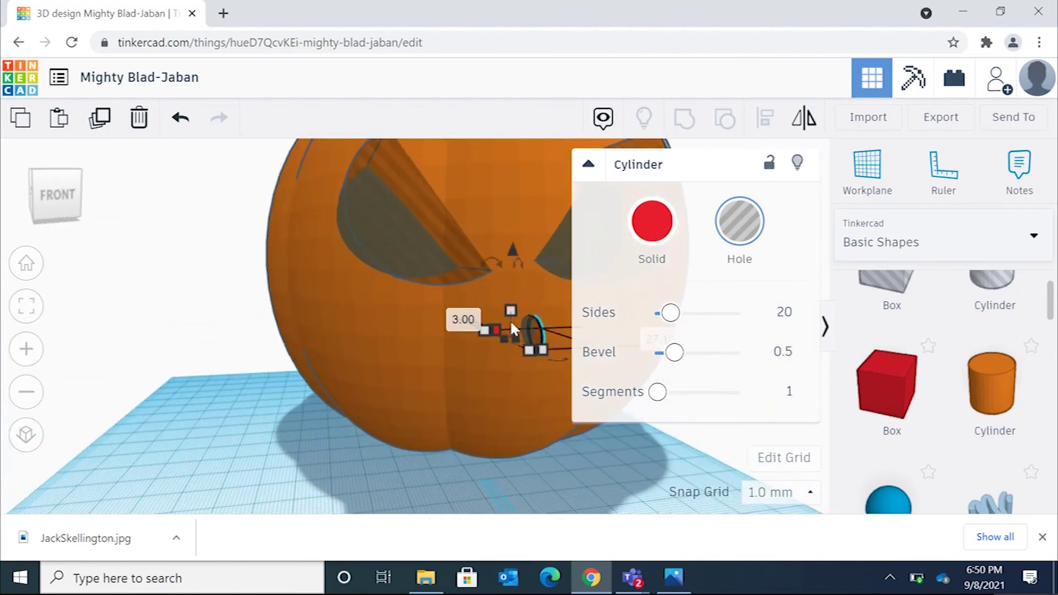
click(22, 120)
click(59, 117)
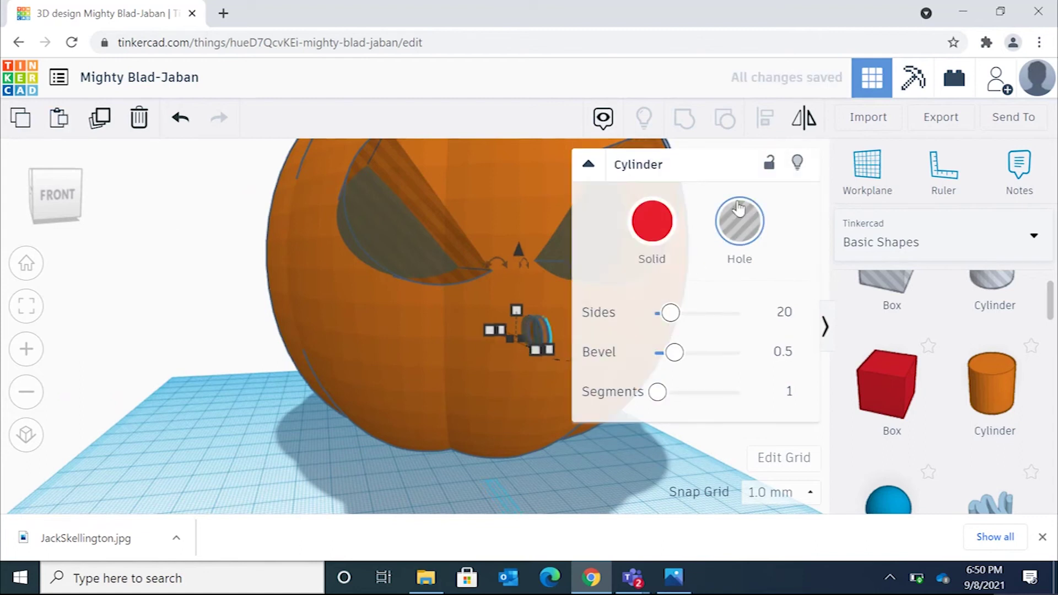
click(806, 118)
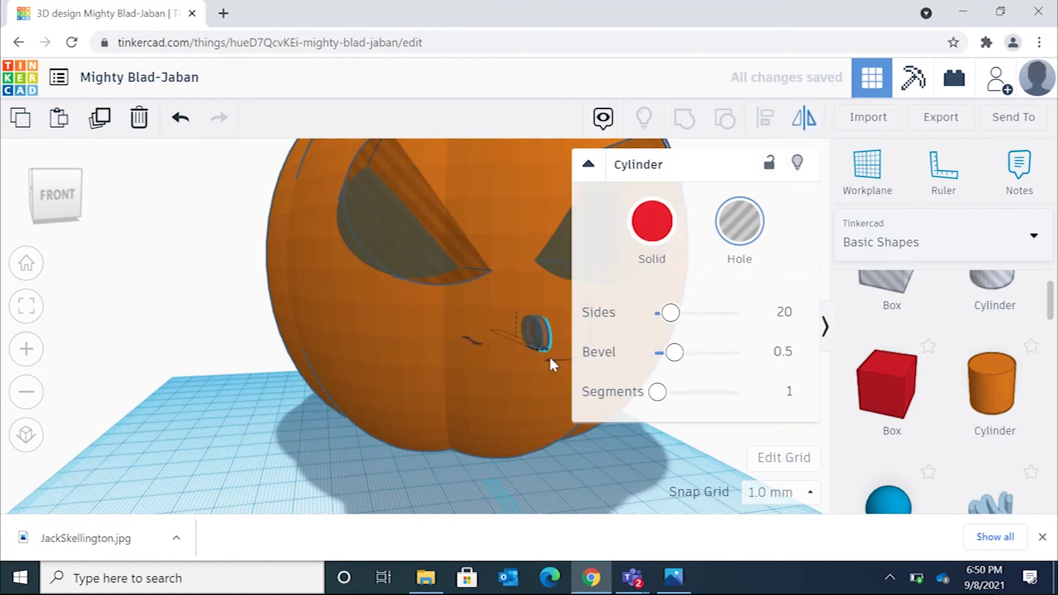
click(68, 189)
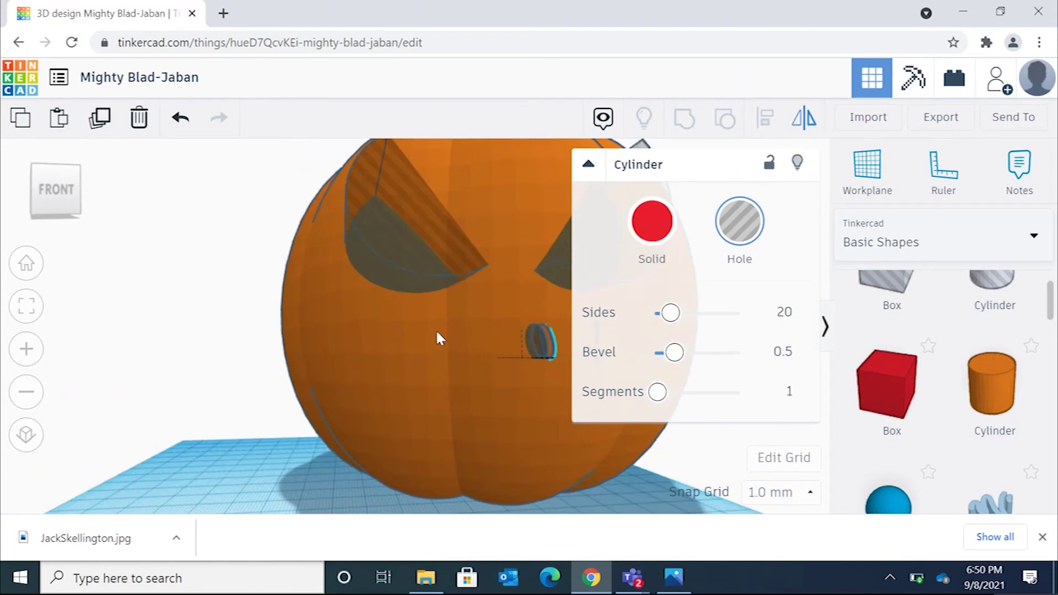
click(41, 182)
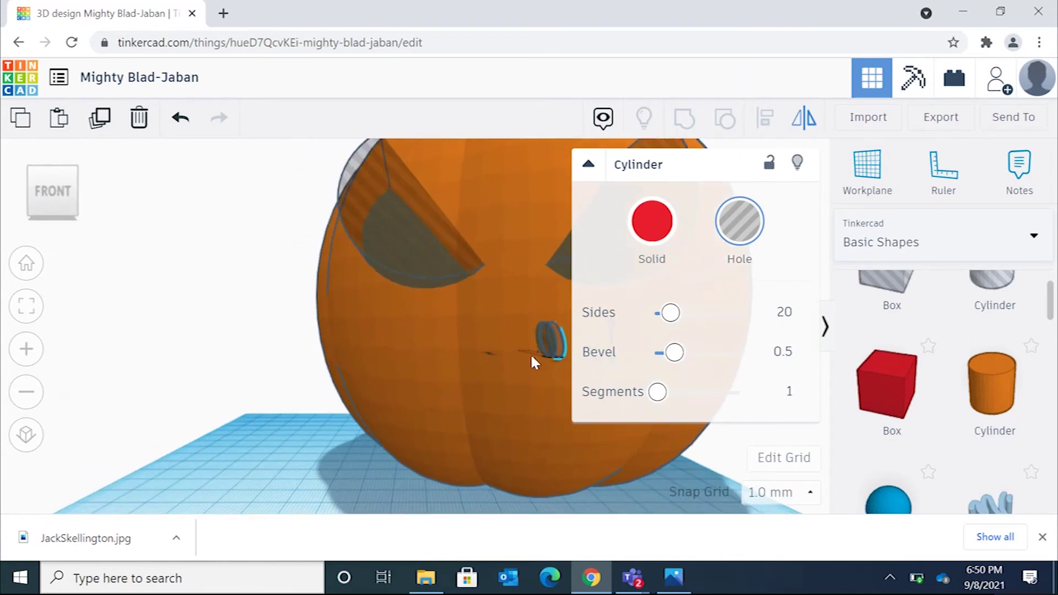
scroll(564, 357, down, 4)
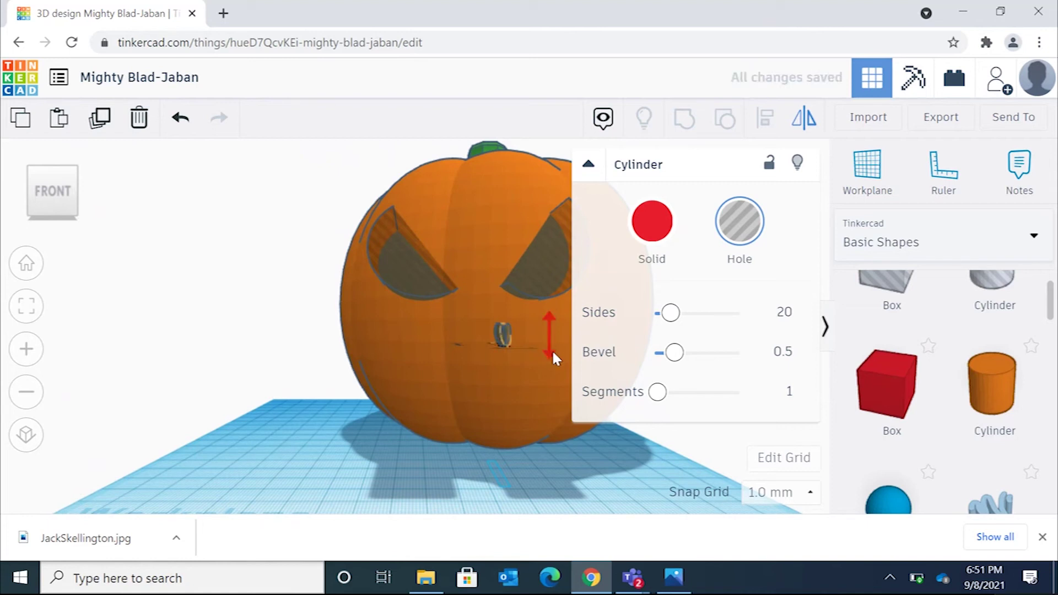
- Move the mirrored nostril hole left so the two nostrils sit side by side, and clear the selection
key(Left)
key(Left)
key(Left)
key(Left)
key(Left)
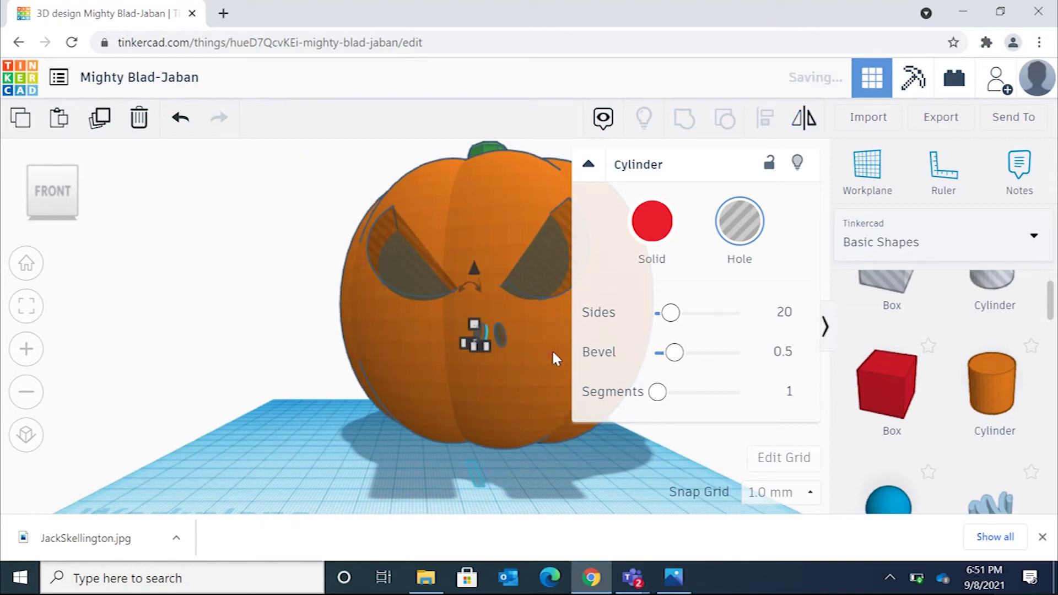
click(298, 243)
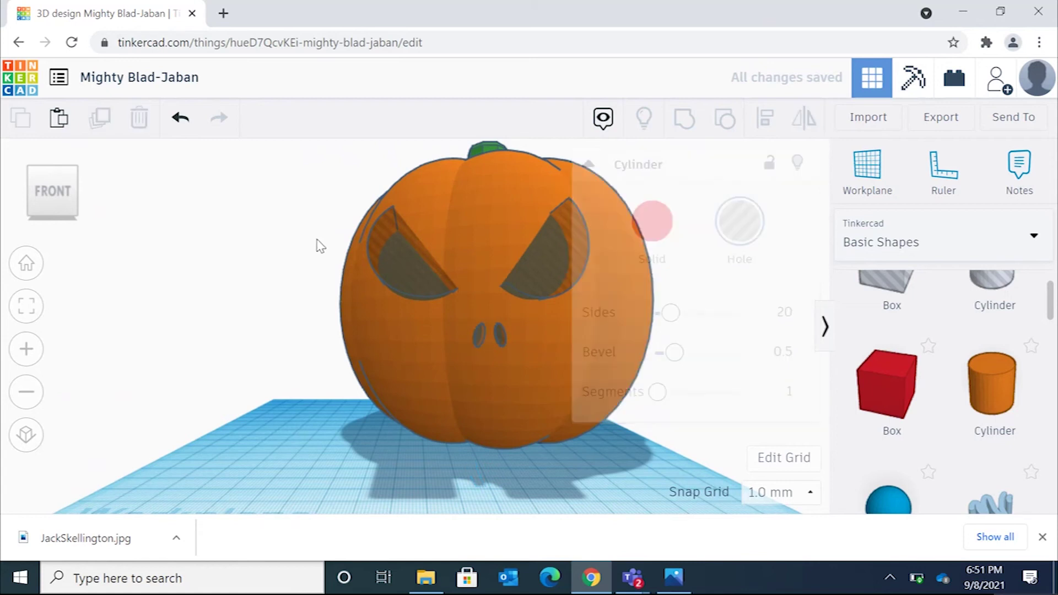
- Select both nostril holes and both eye holes and group them into a single hole shape
right_drag(337, 295, 417, 264)
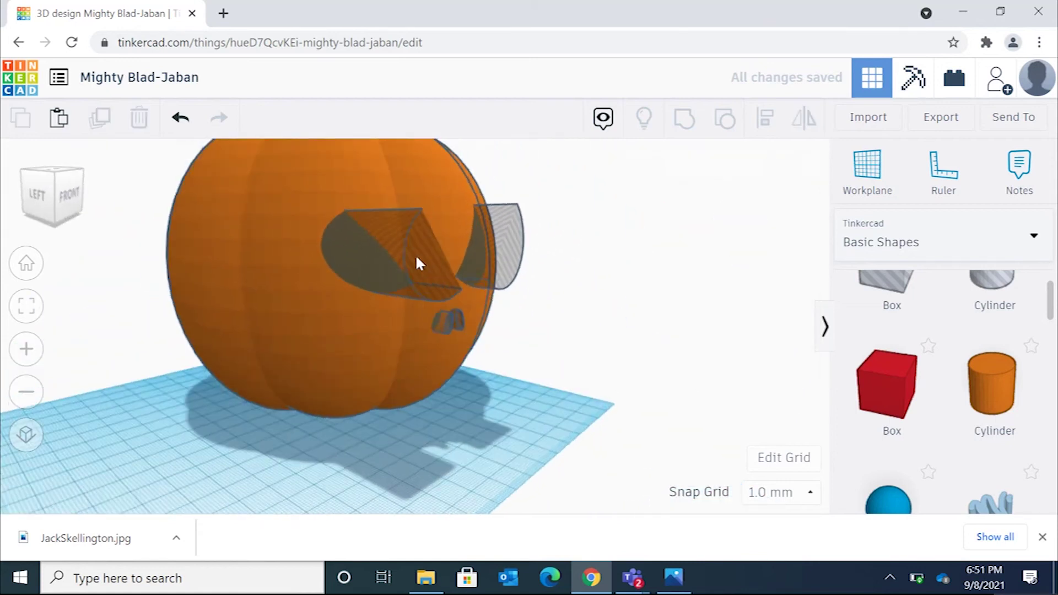
click(446, 325)
shift+click(464, 324)
shift+click(505, 285)
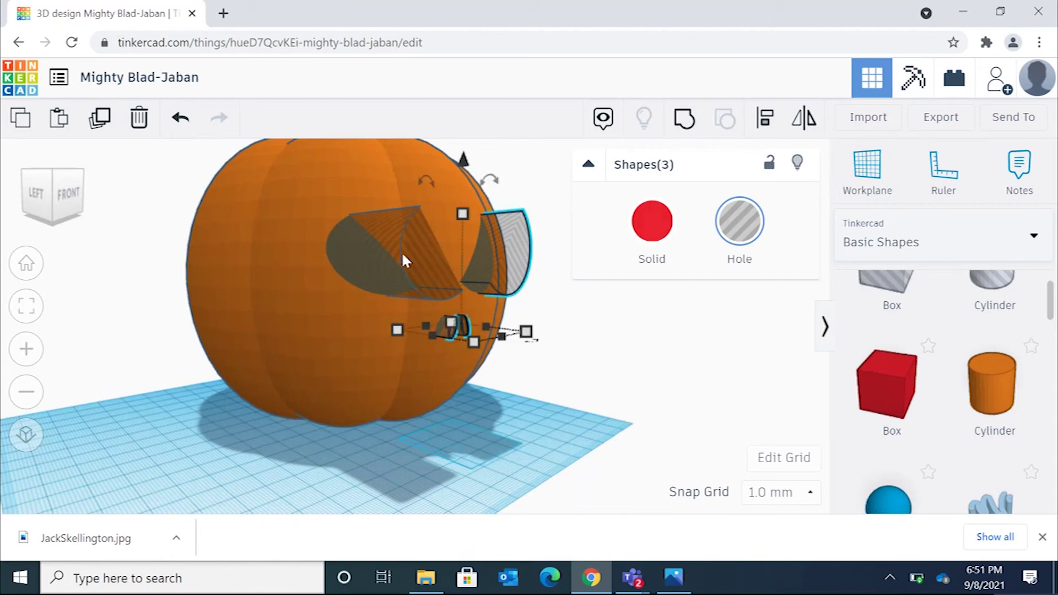
shift+click(378, 259)
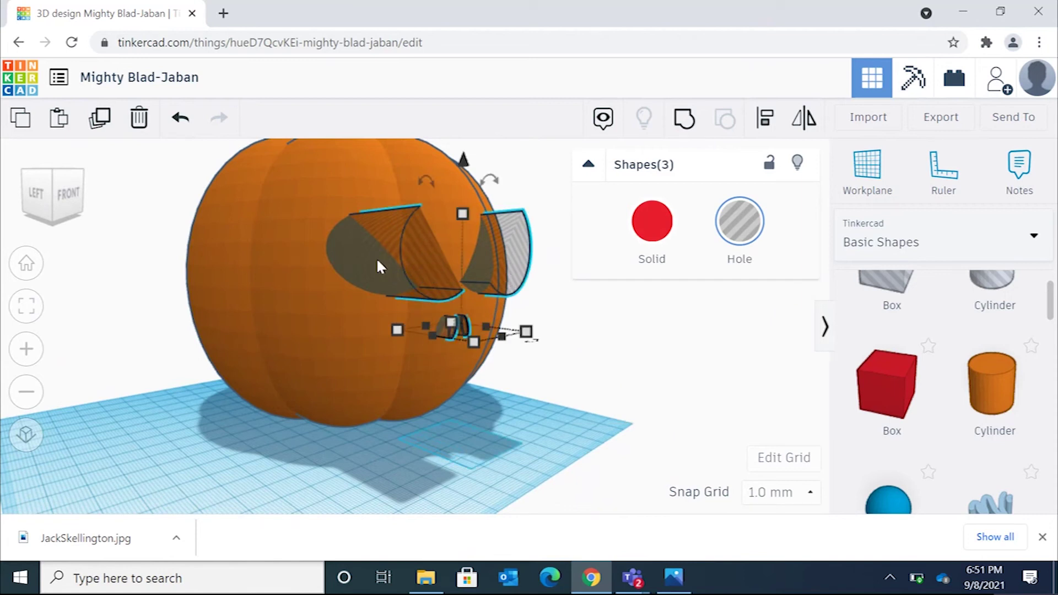
click(684, 119)
click(558, 274)
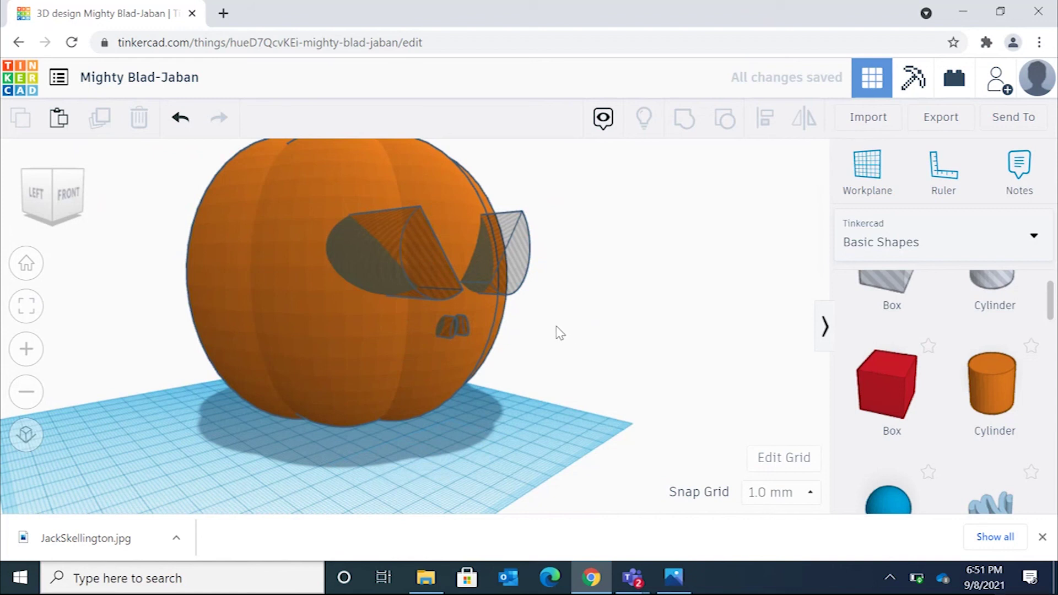
- Group the combined eye and nostril hole shape with the pumpkin to cut out the face
right_drag(560, 331, 499, 368)
click(499, 368)
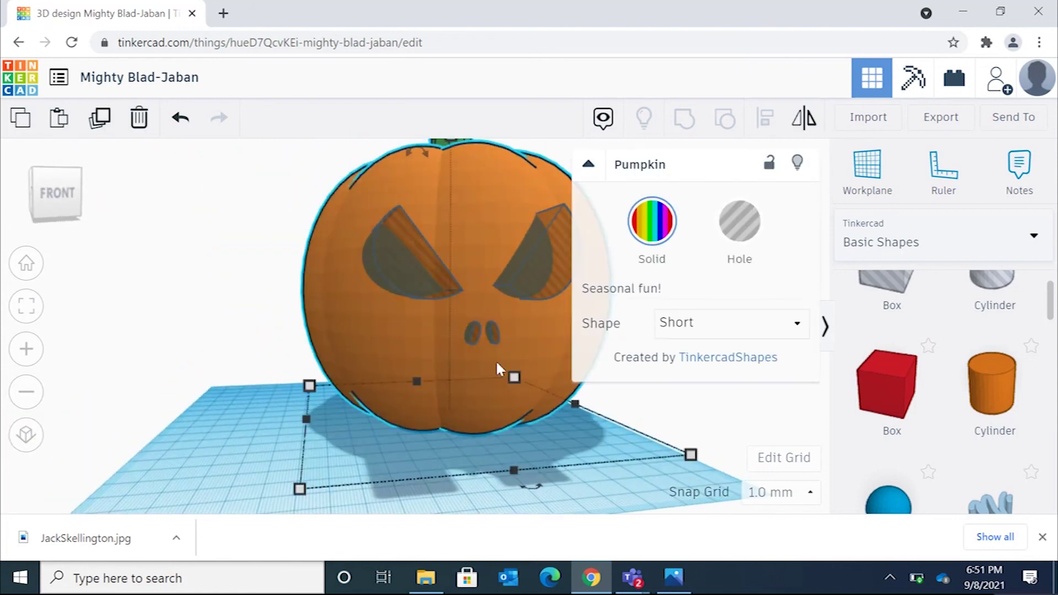
click(281, 306)
right_drag(291, 307, 590, 275)
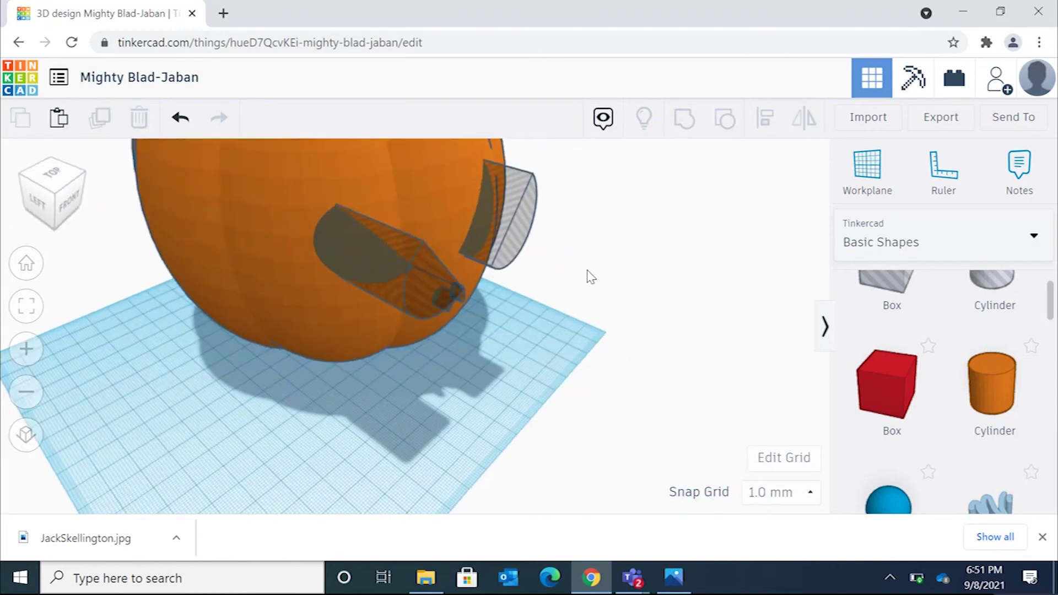
right_drag(563, 308, 423, 242)
click(424, 243)
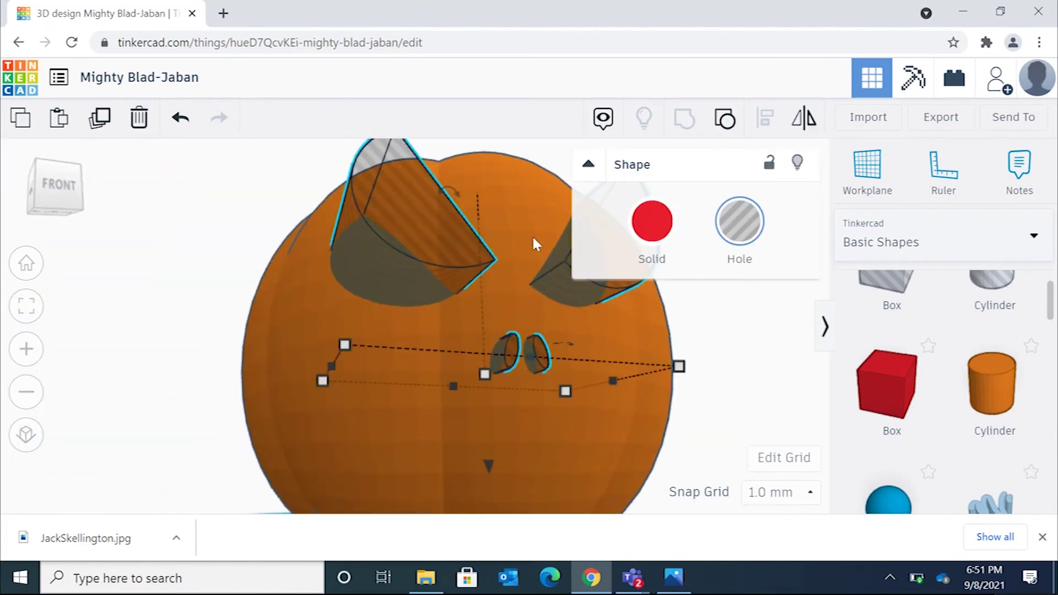
shift+click(515, 213)
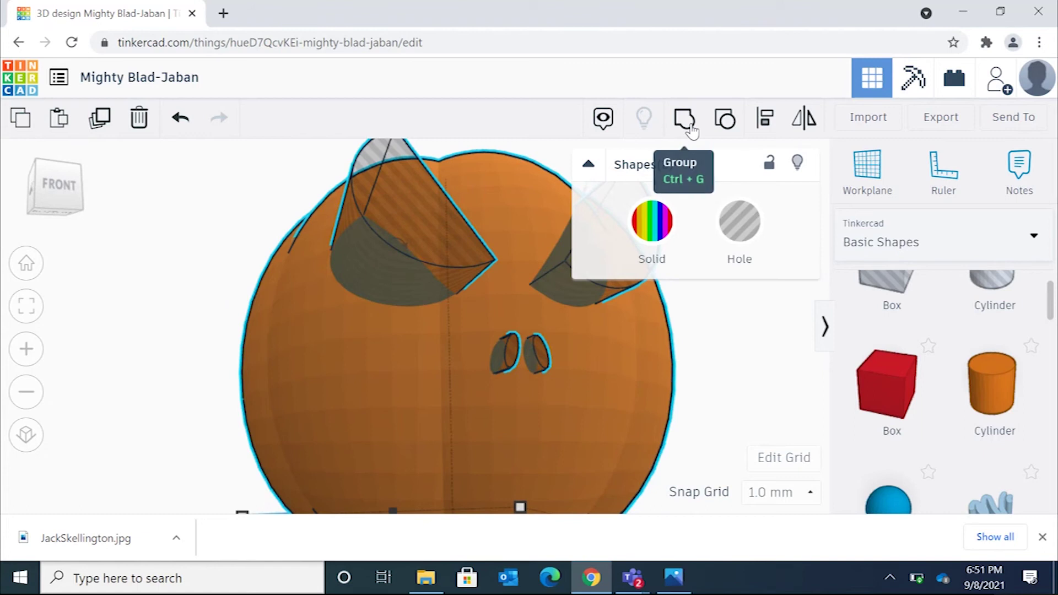
click(689, 125)
click(230, 243)
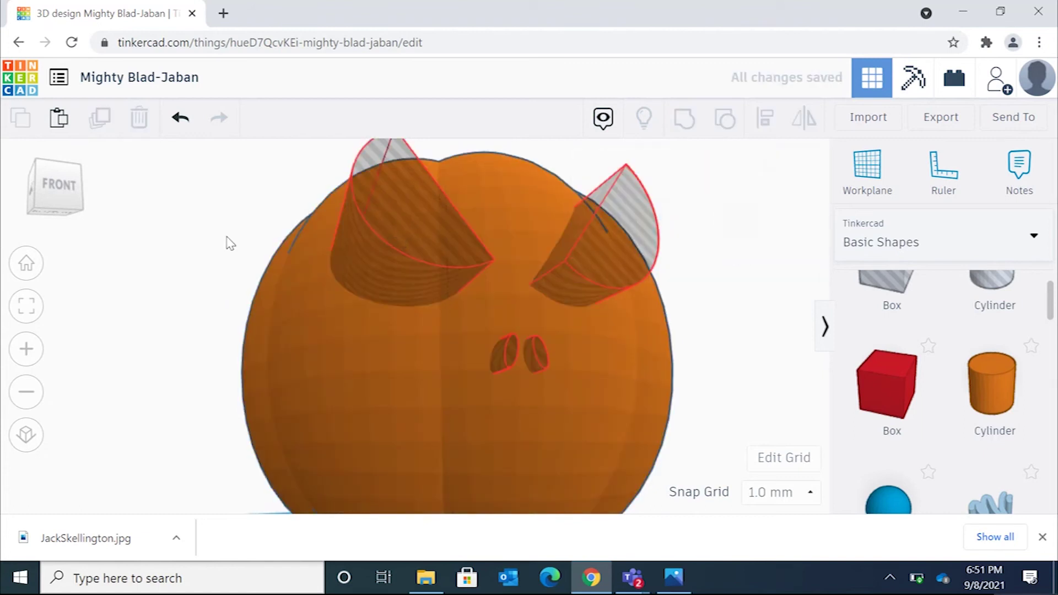
- Examine the carved eyes and nostrils of the grouped pumpkin from the side and the front
right_drag(250, 311, 571, 342)
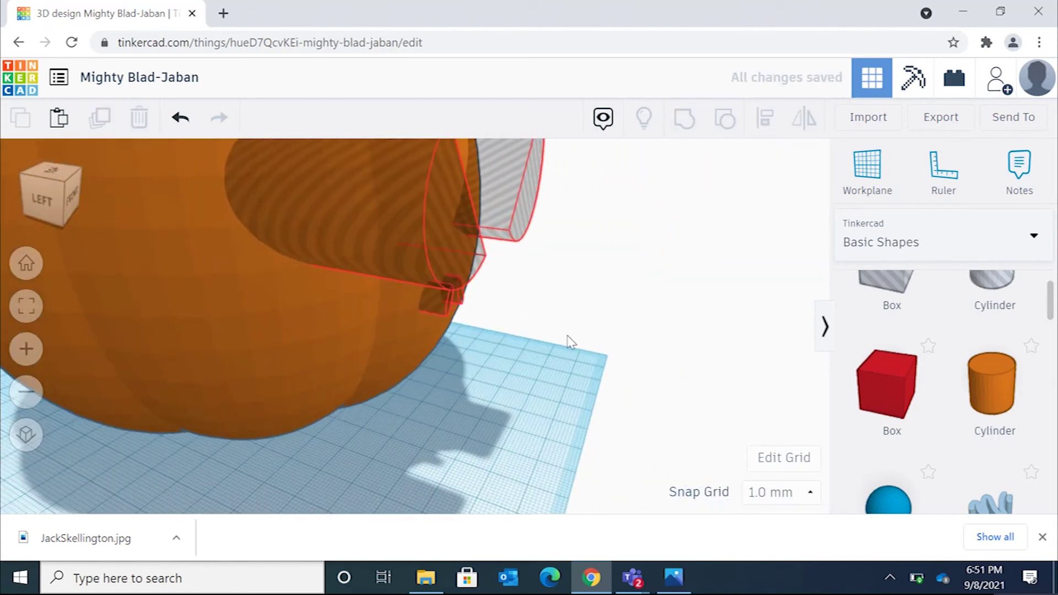
click(316, 331)
click(541, 303)
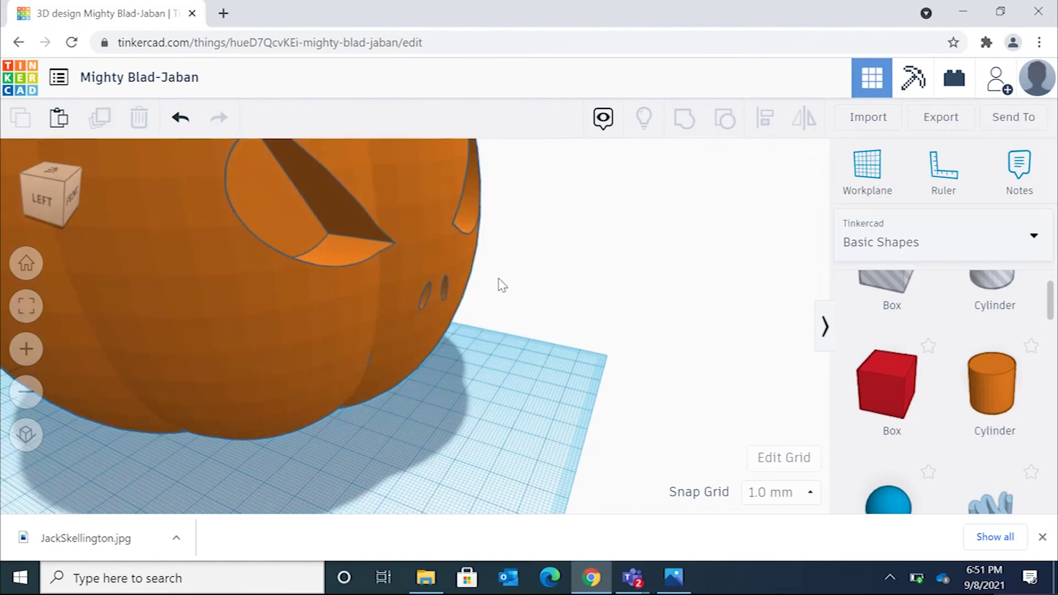
right_drag(497, 278, 455, 247)
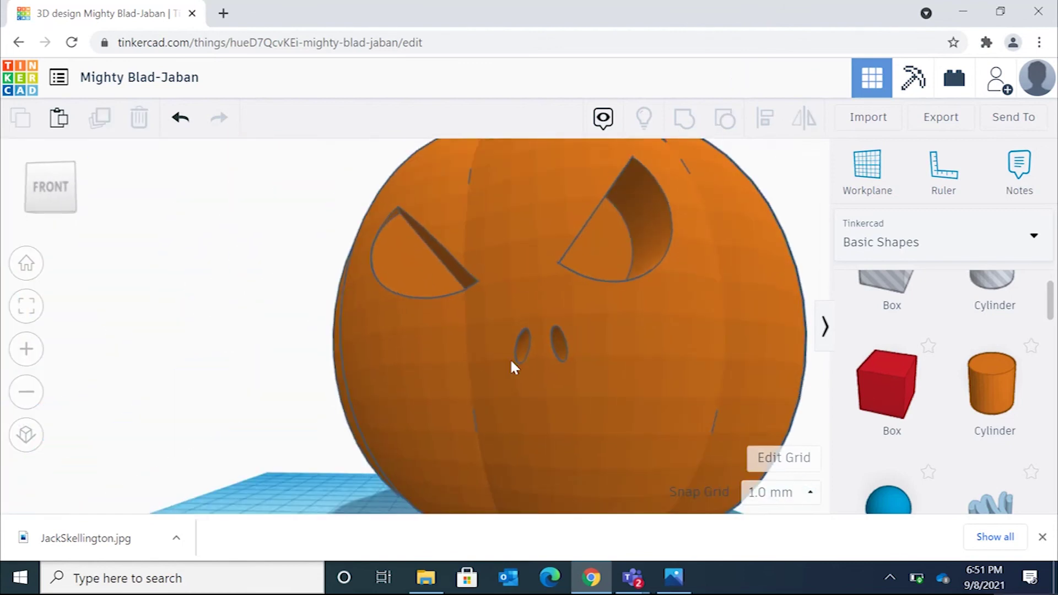
right_drag(518, 345, 531, 326)
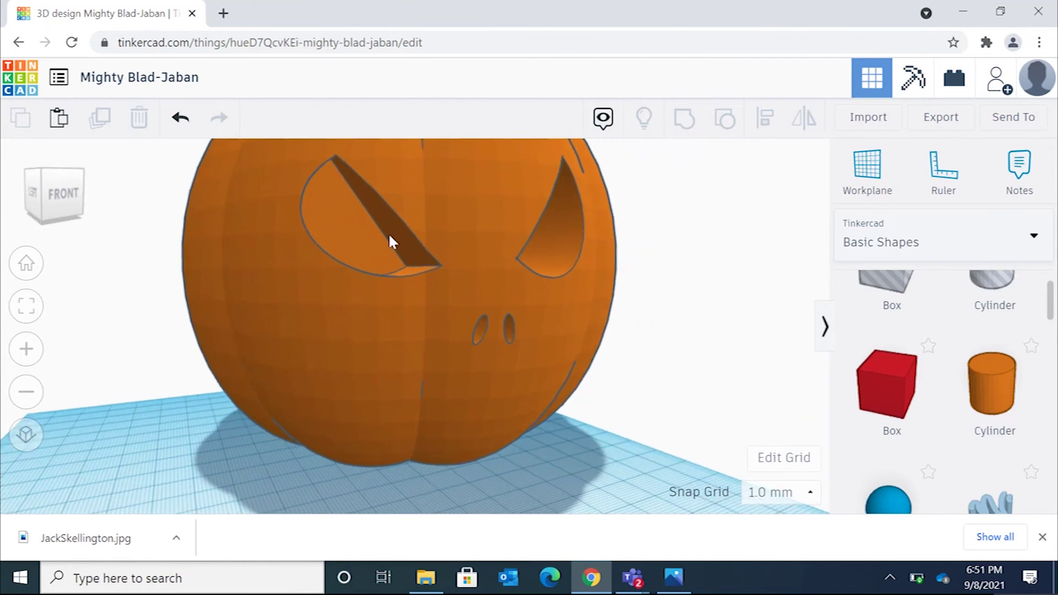
right_drag(387, 232, 471, 190)
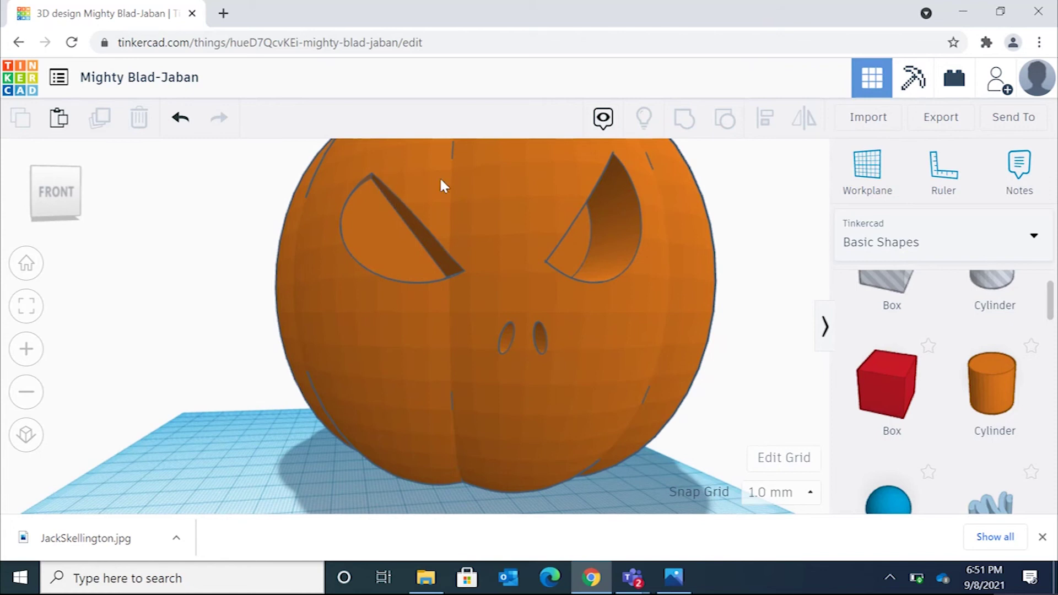
right_drag(480, 224, 468, 201)
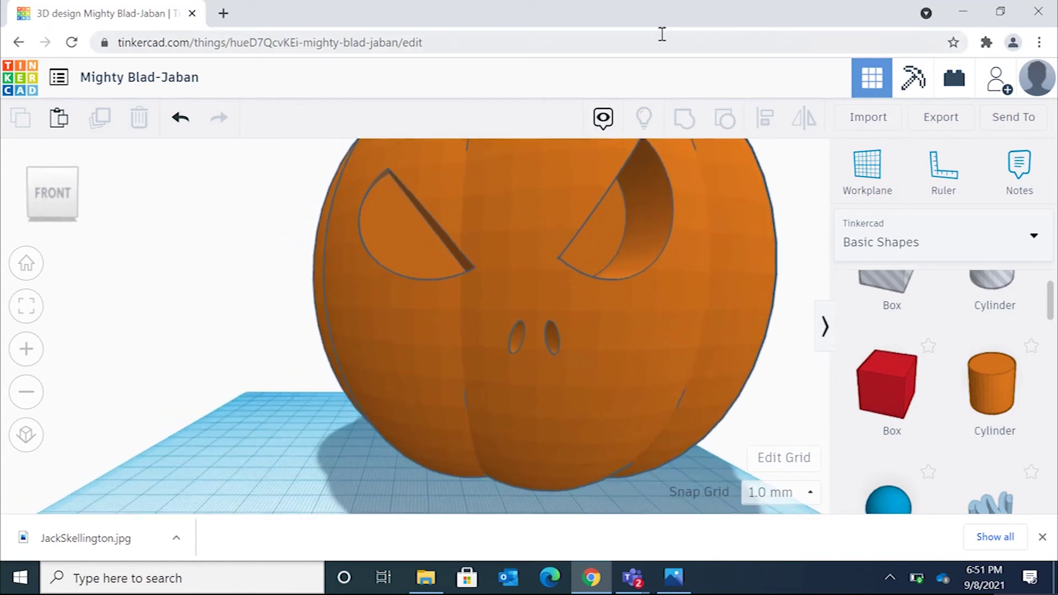
- Compare the carved pumpkin side by side with the JackSkellington.jpg reference and browse the Basic Shapes
drag(673, 24, 1057, 24)
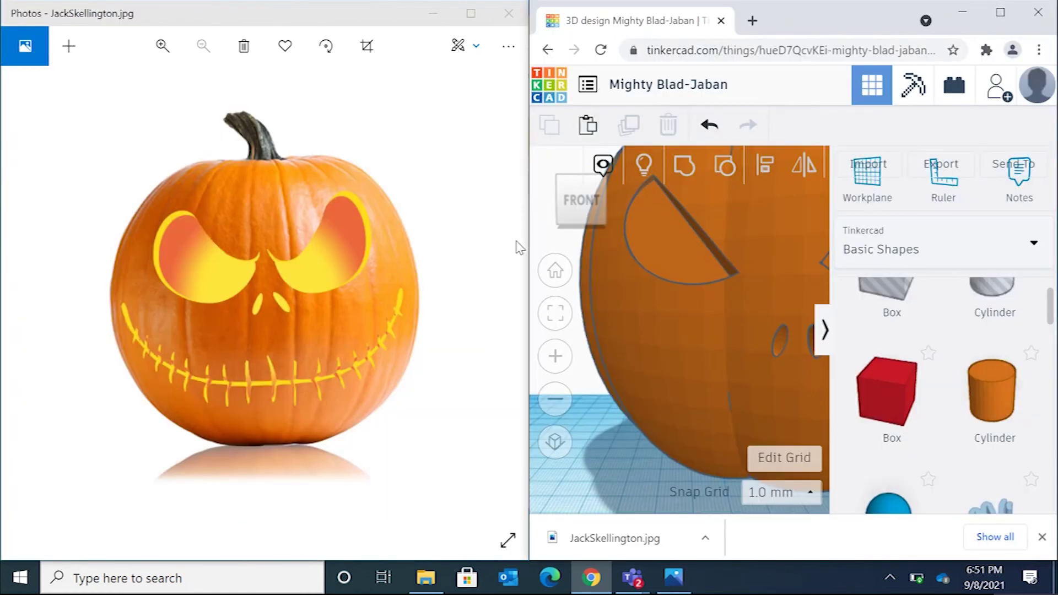
scroll(672, 336, down, 3)
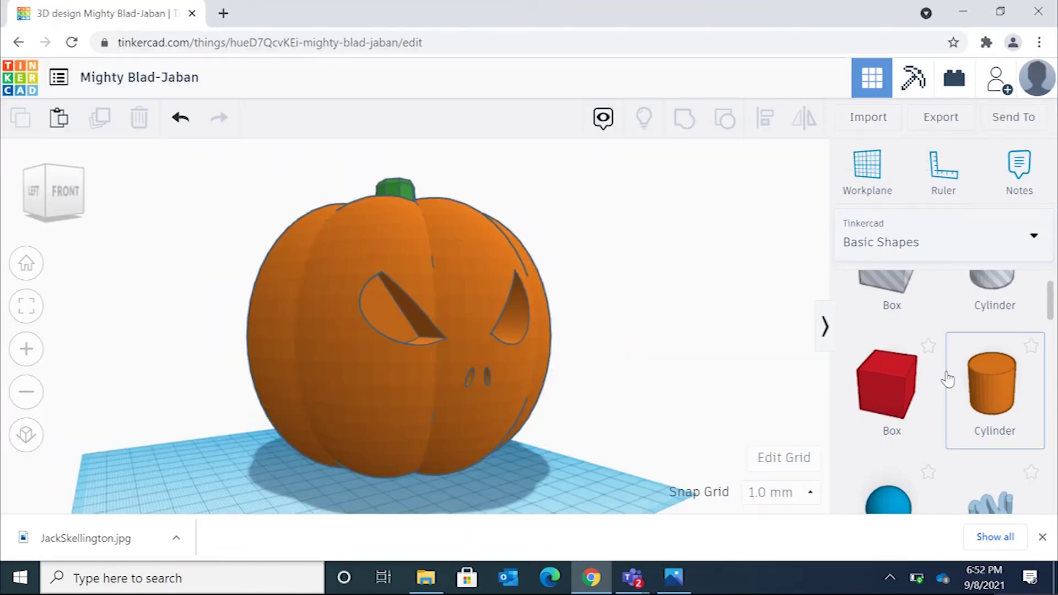
drag(1046, 302, 1049, 398)
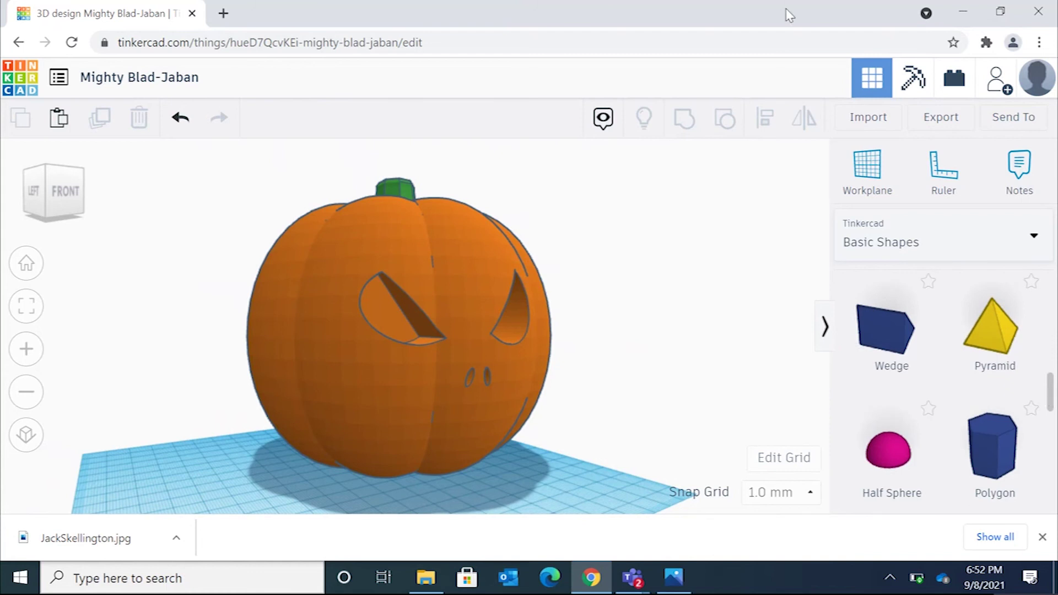
double_click(855, 10)
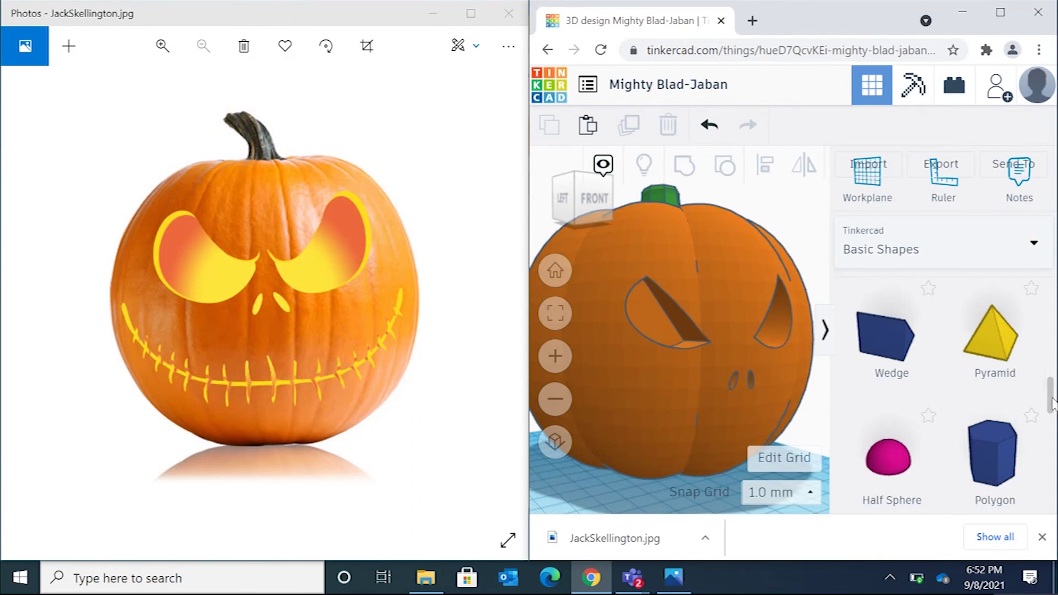
mouse_move(1052, 402)
mouse_down()
mouse_move(1052, 353)
mouse_move(1050, 378)
mouse_up()
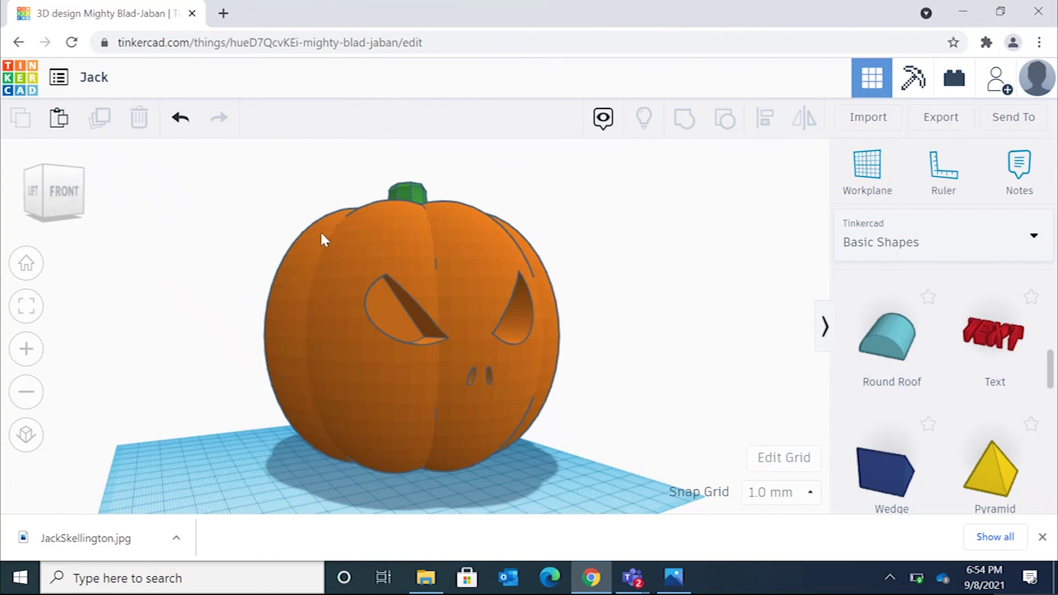
- Download the picture of the pumpkin design and save it as a PNG named Jack in the Downloads folder
click(998, 122)
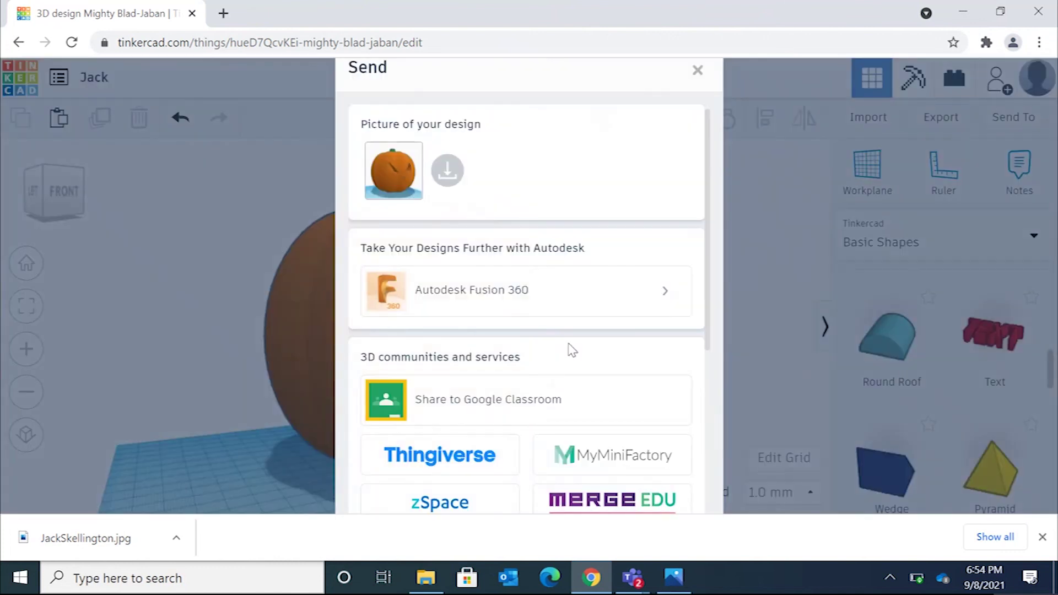
click(453, 171)
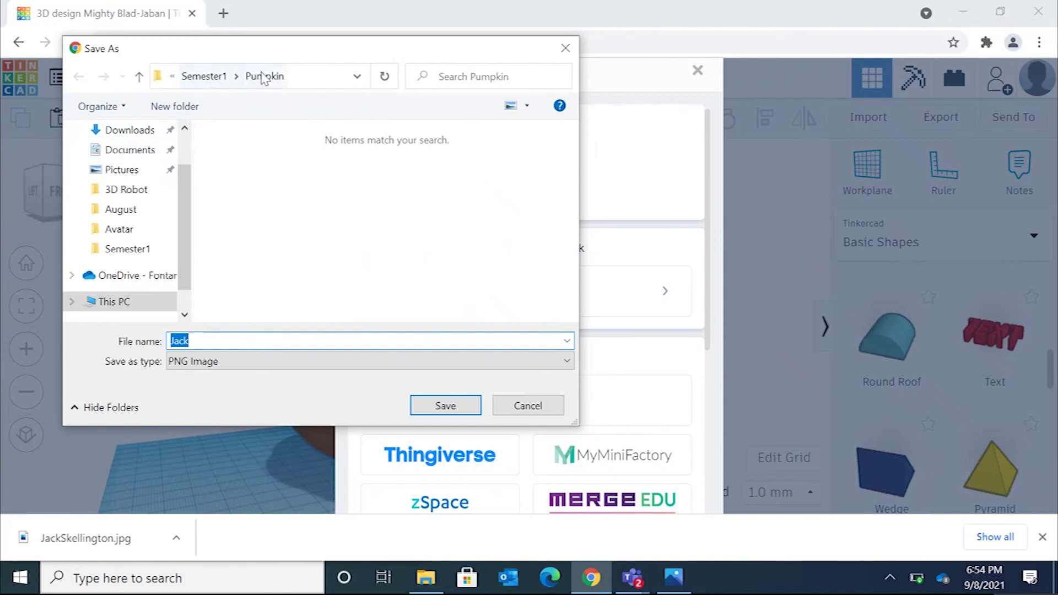
click(142, 151)
click(142, 133)
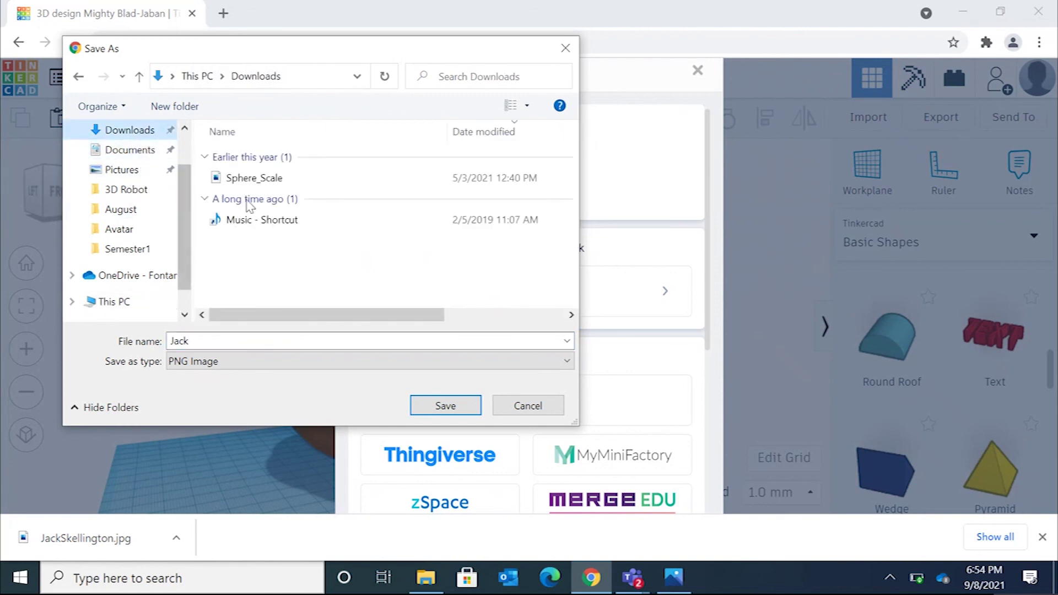
click(217, 340)
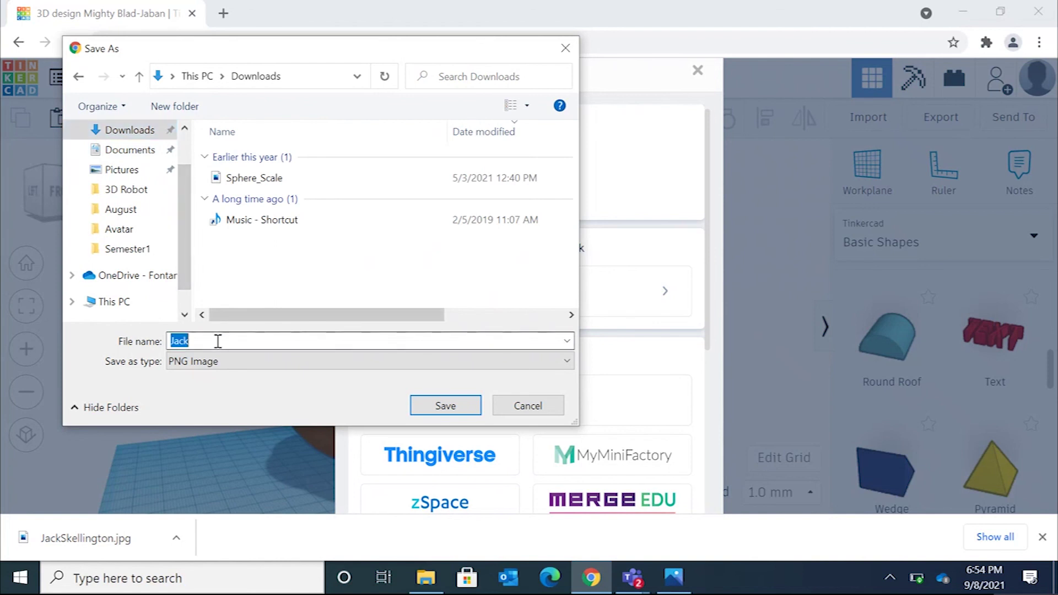
click(445, 405)
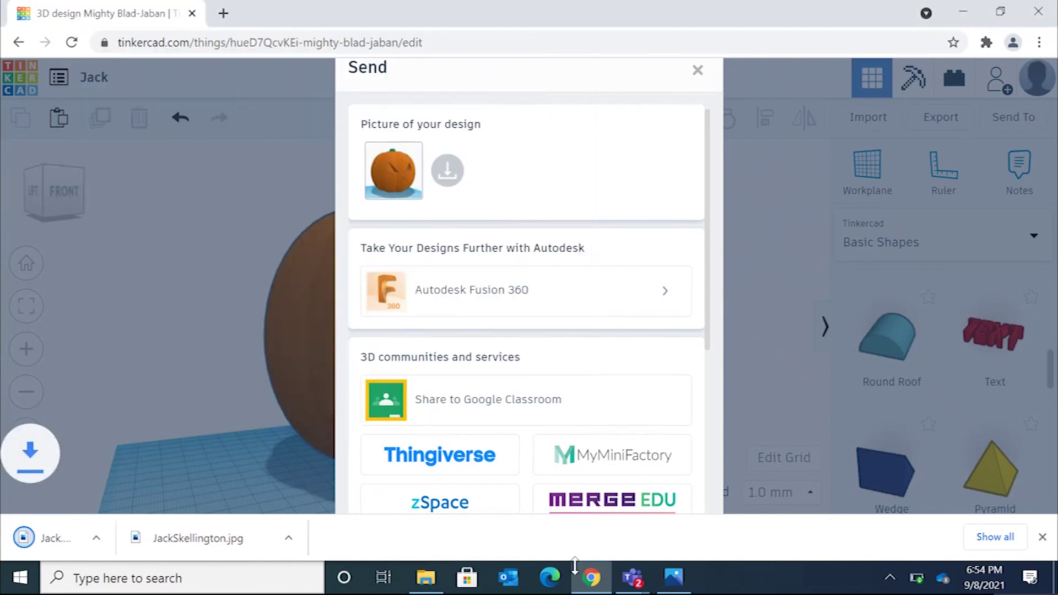
- Switch to File Explorer and move the Jack image from Downloads into the Pumpkin folder, using a second window
click(435, 579)
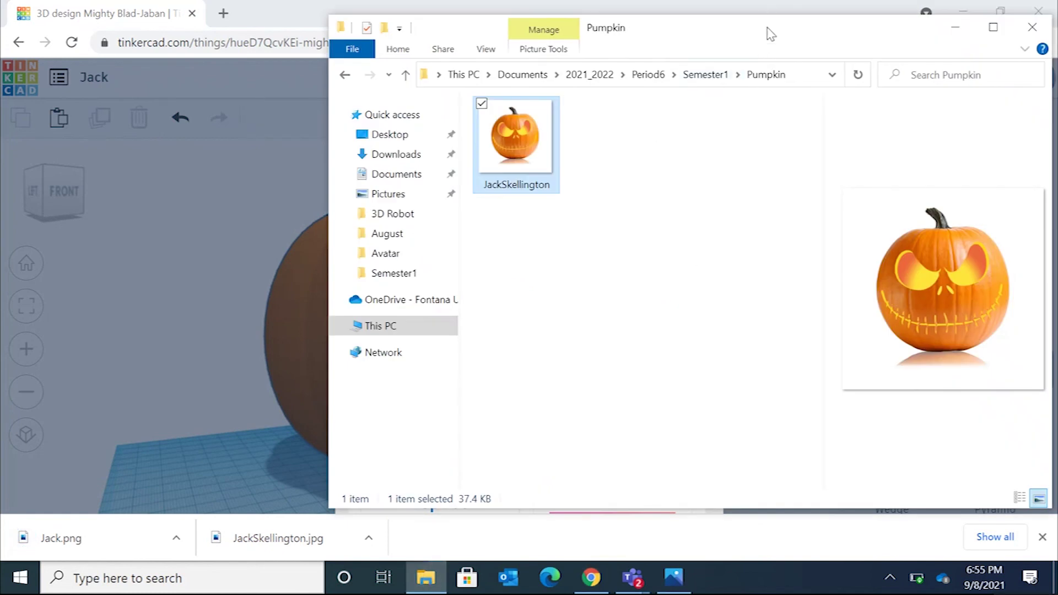
drag(770, 34, 765, 45)
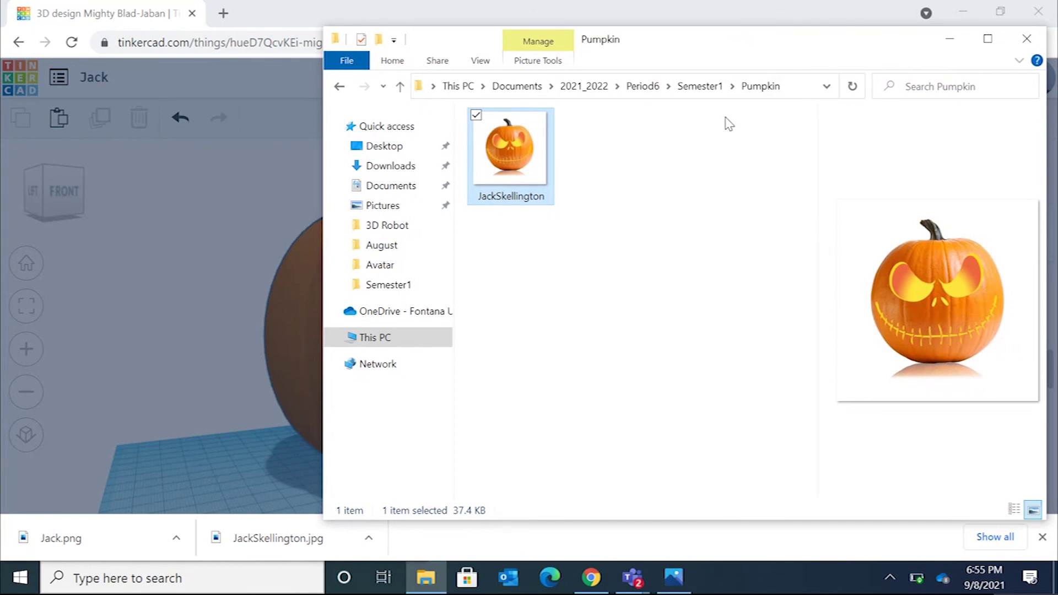
key(ctrl+n)
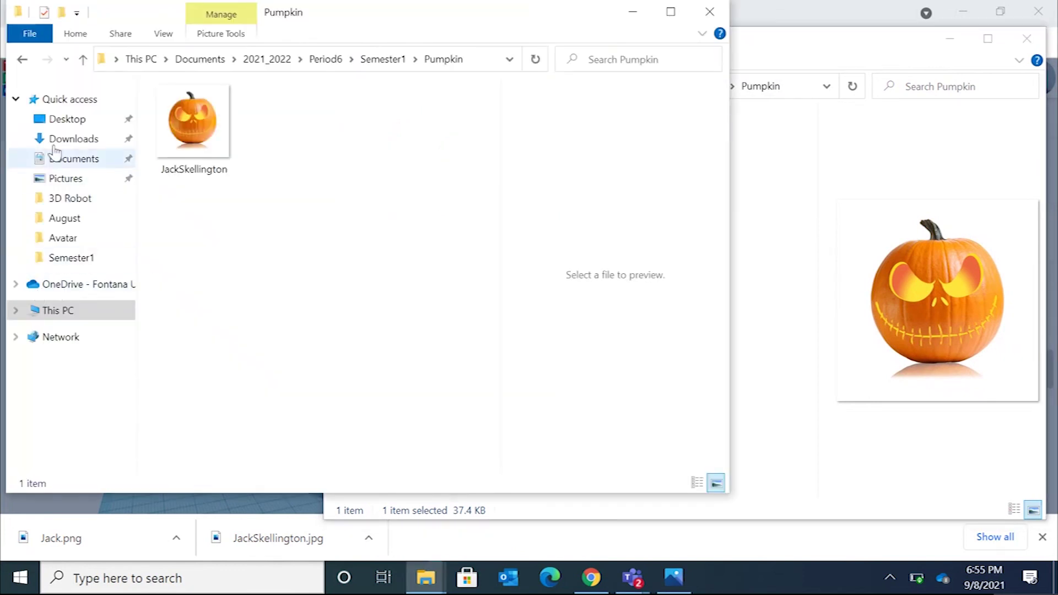
click(55, 140)
click(192, 135)
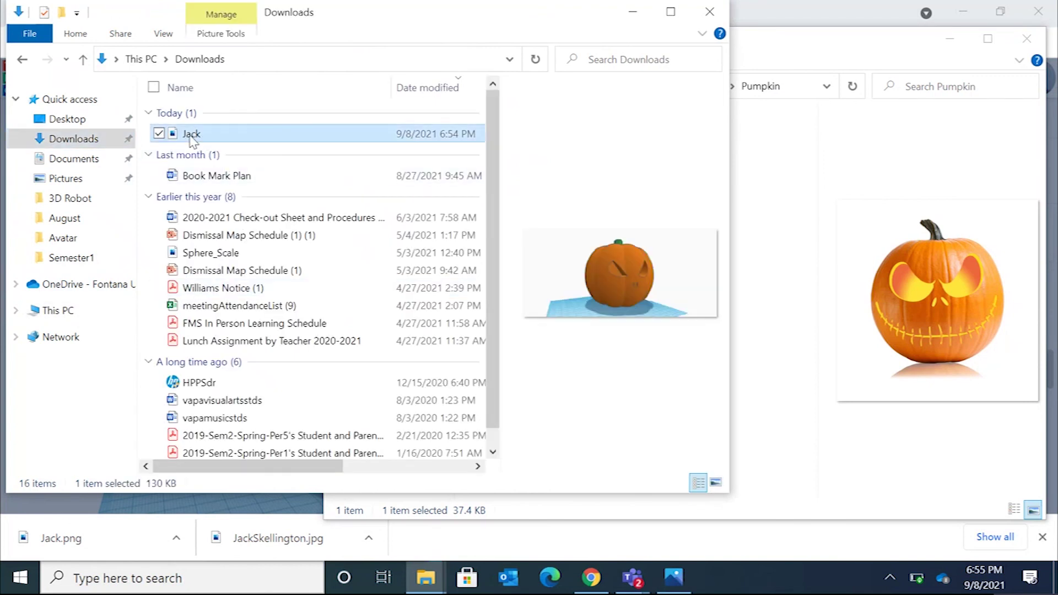
drag(193, 138, 775, 231)
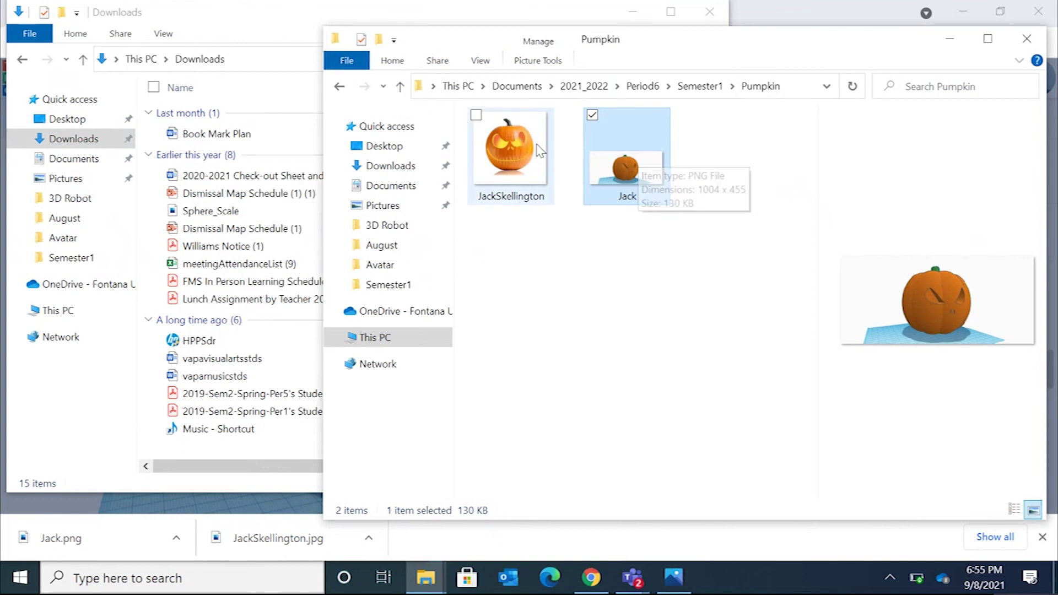
right_click(734, 232)
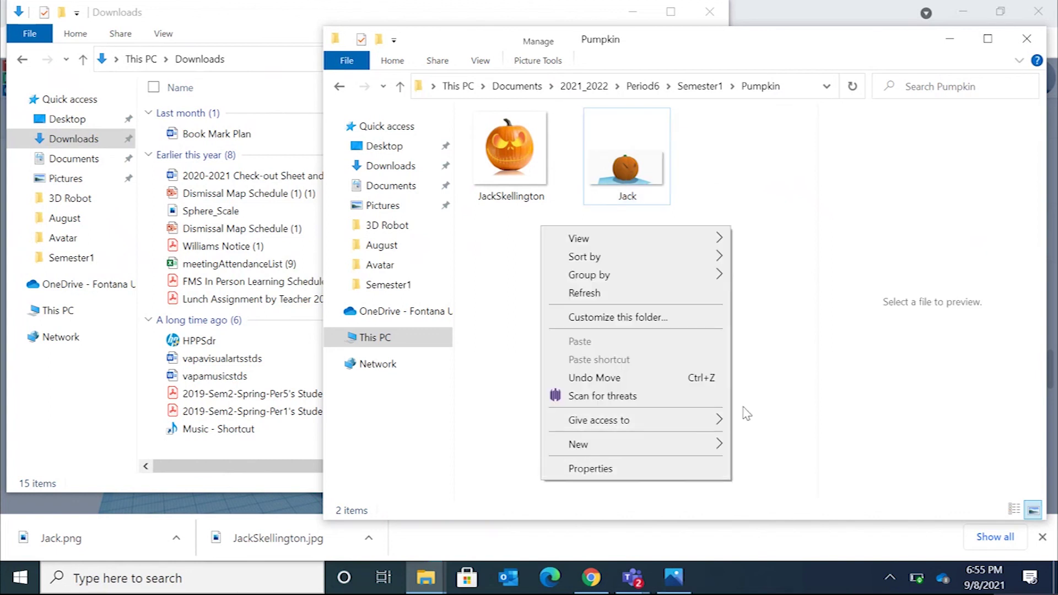
click(750, 396)
- Switch to Microsoft Teams to review the Tinkercard - Pumpkin assignment, and look at the image files in the Pumpkin folder
mouse_move(636, 577)
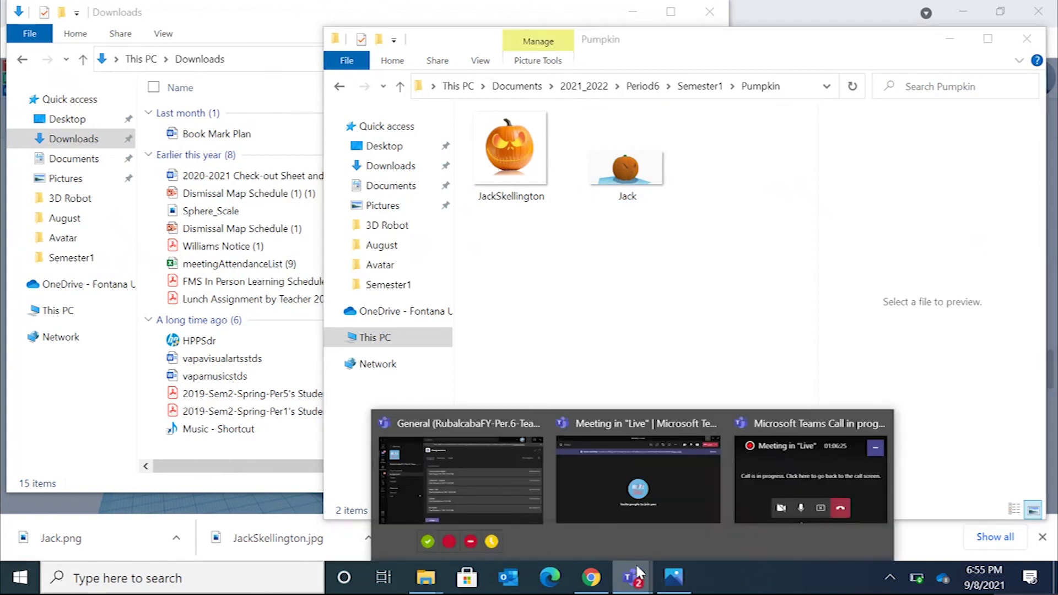
click(494, 489)
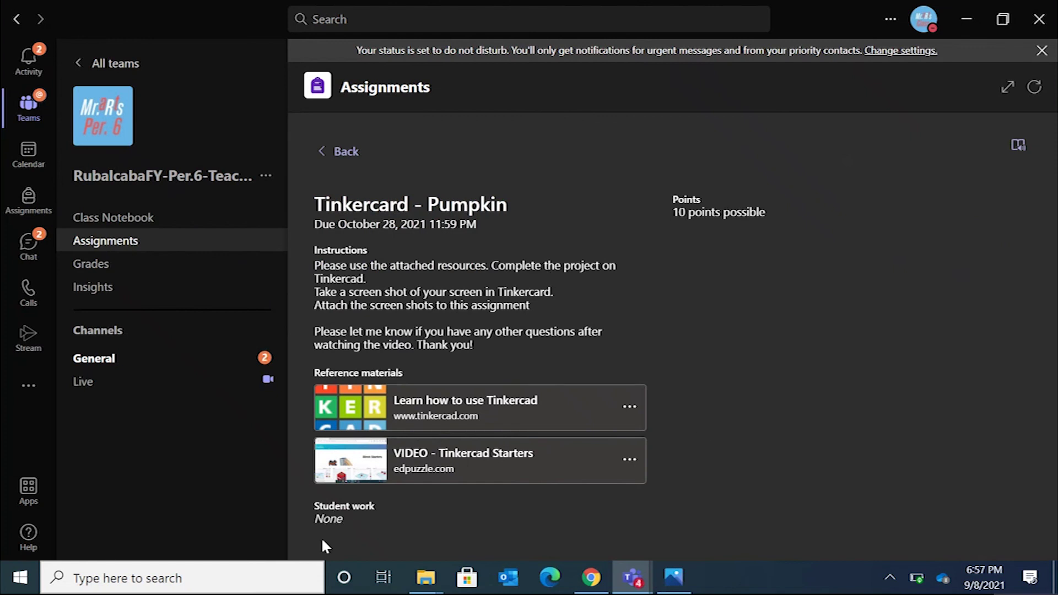
mouse_move(425, 577)
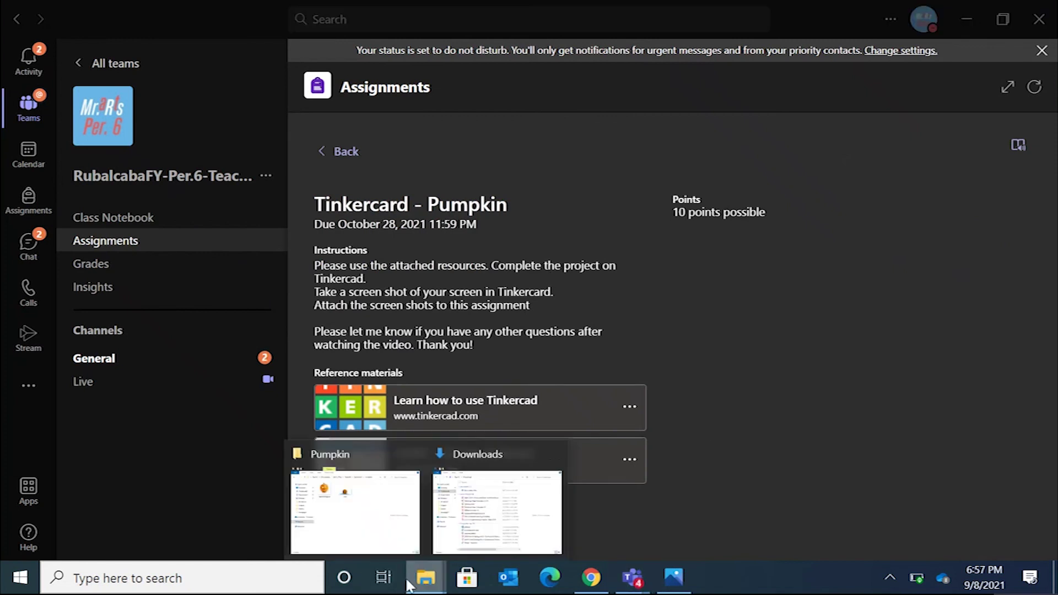
click(379, 520)
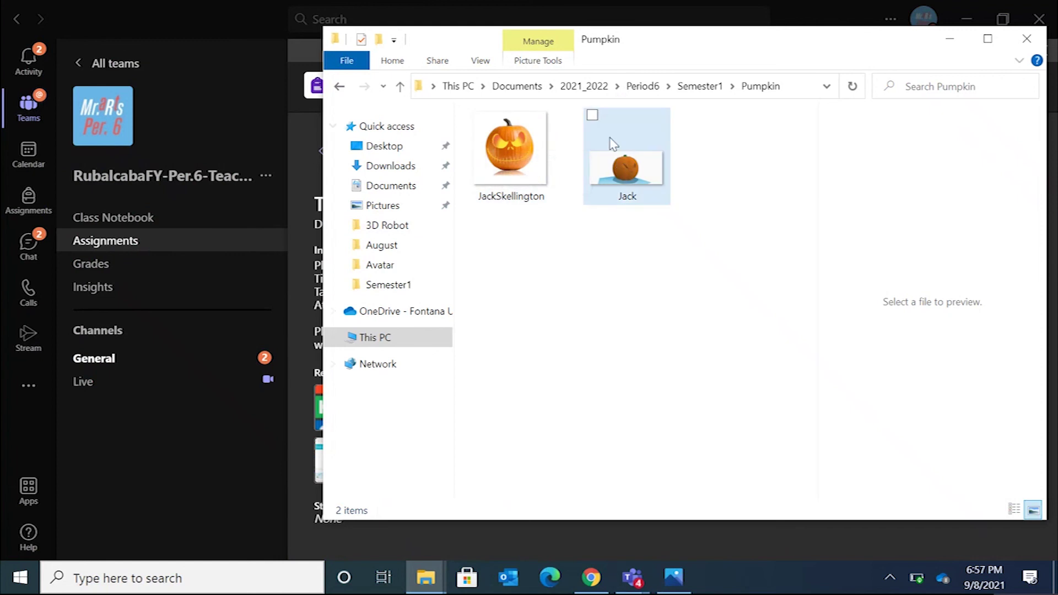
click(315, 490)
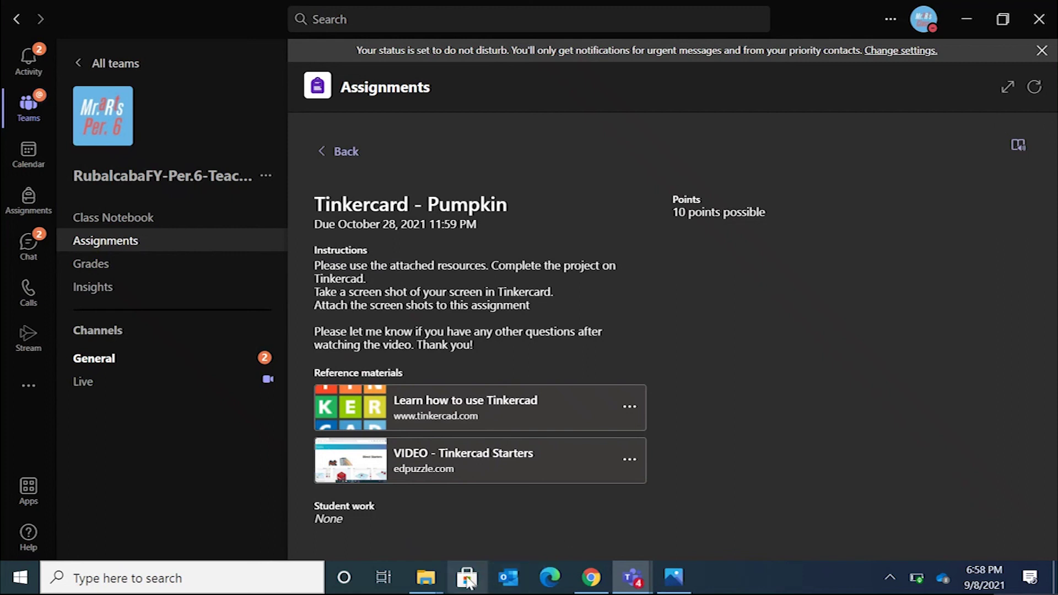
- Switch back to Tinkercad and arrange it side by side with the JackSkellington.jpg reference photo
click(597, 580)
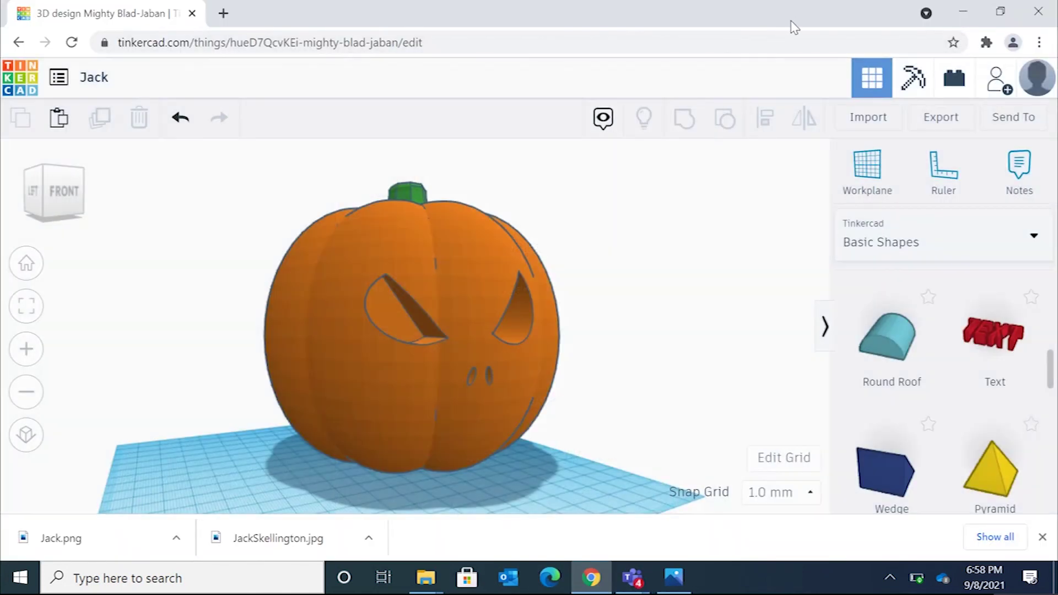
drag(791, 24, 1057, 66)
click(410, 289)
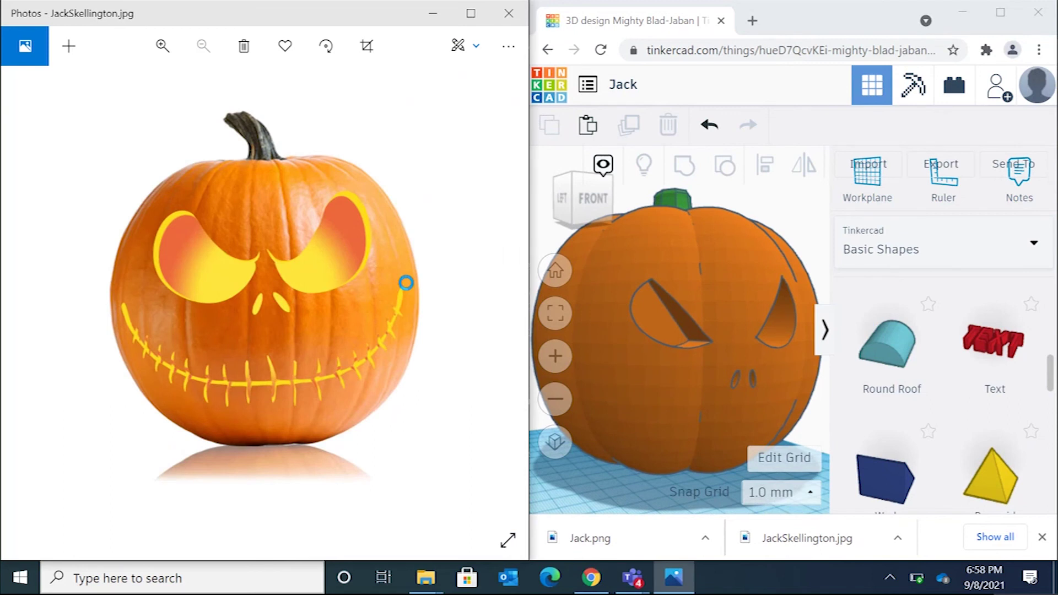